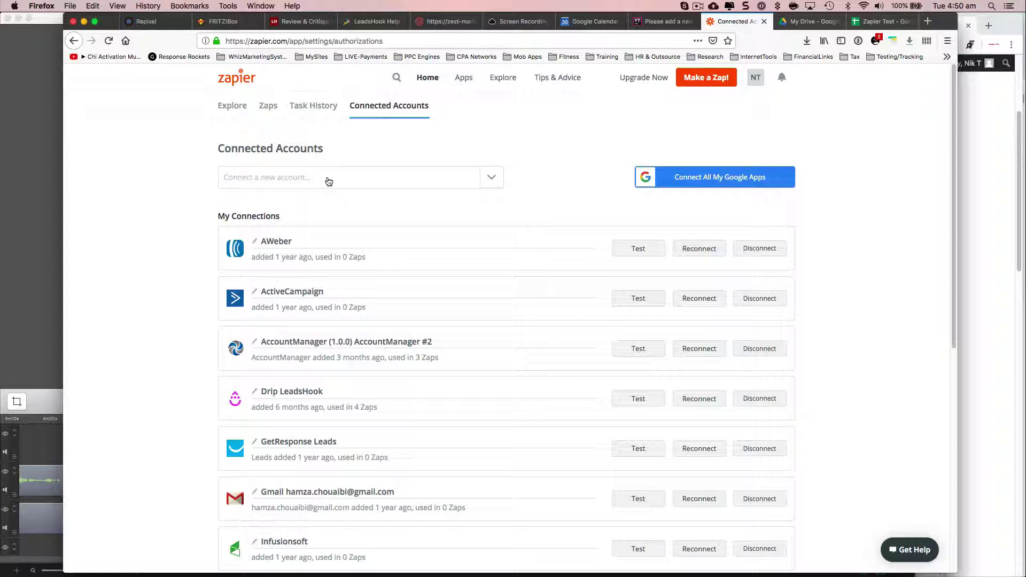
# Search connected-account apps for 'lead' and choose LeadsHook (1.0.0)
pyautogui.click(329, 182)
pyautogui.write('lead')
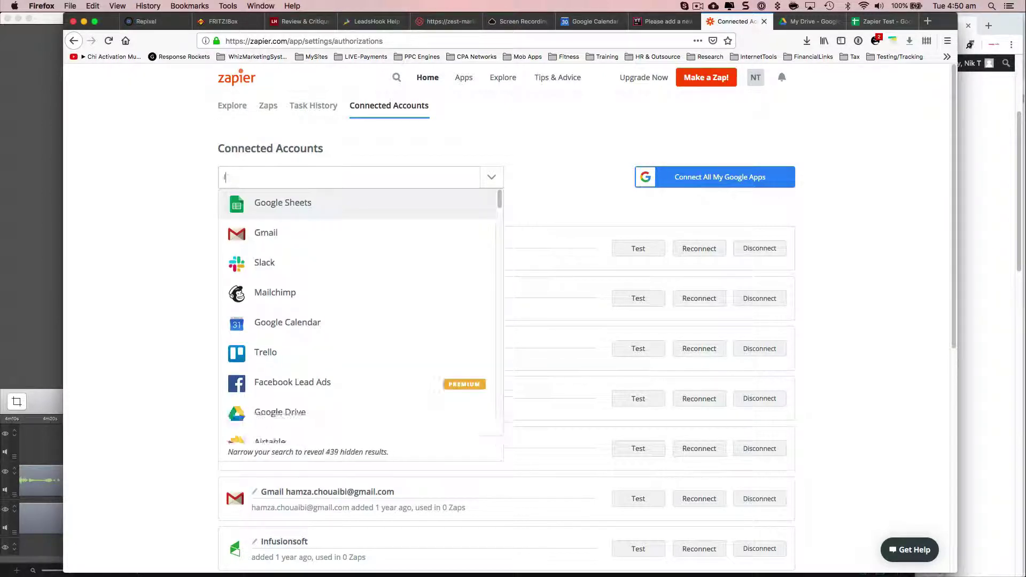
pyautogui.scroll(-3, 299, 203)
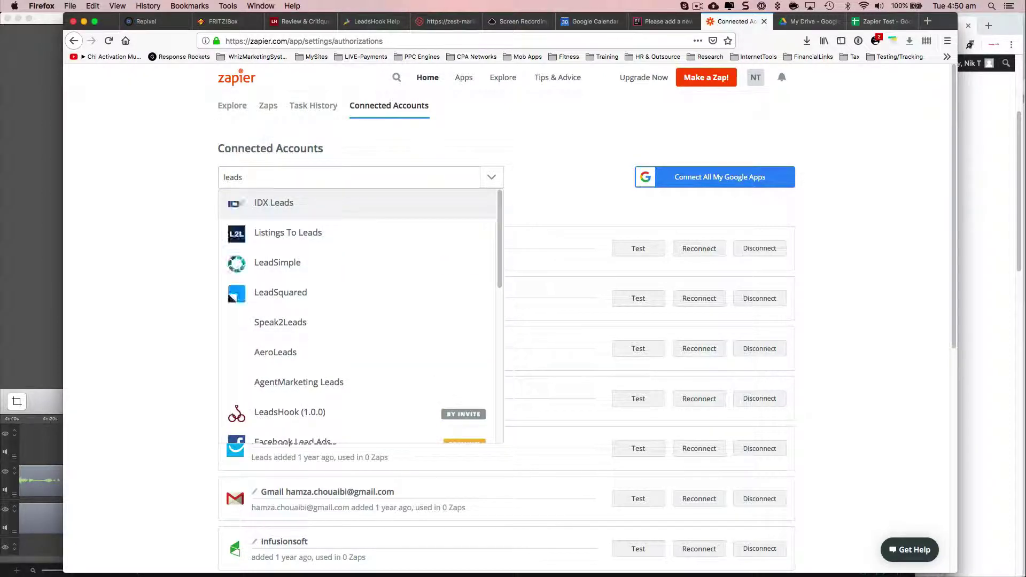
pyautogui.click(297, 414)
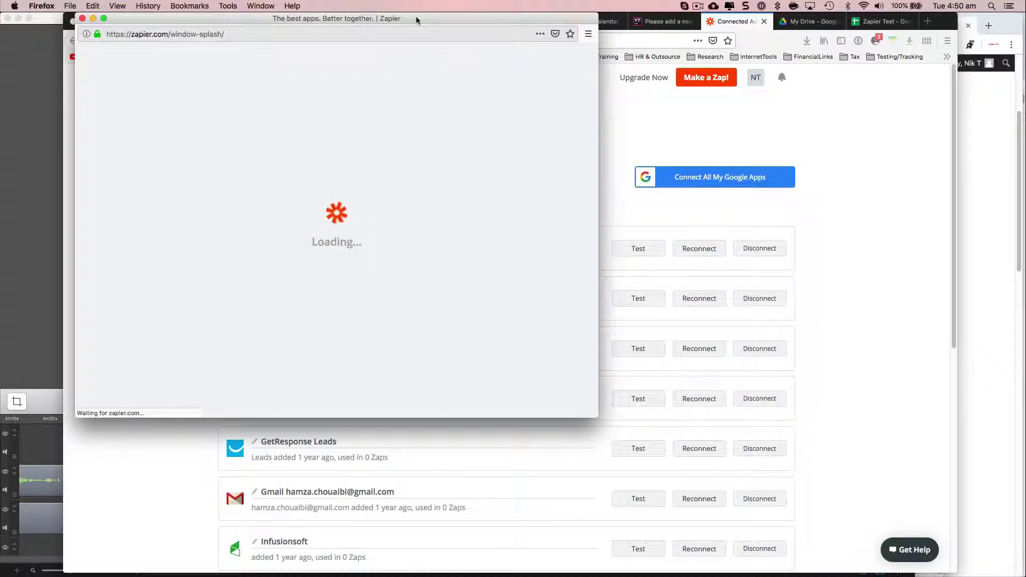
pyautogui.moveTo(414, 18); pyautogui.dragTo(595, 59)
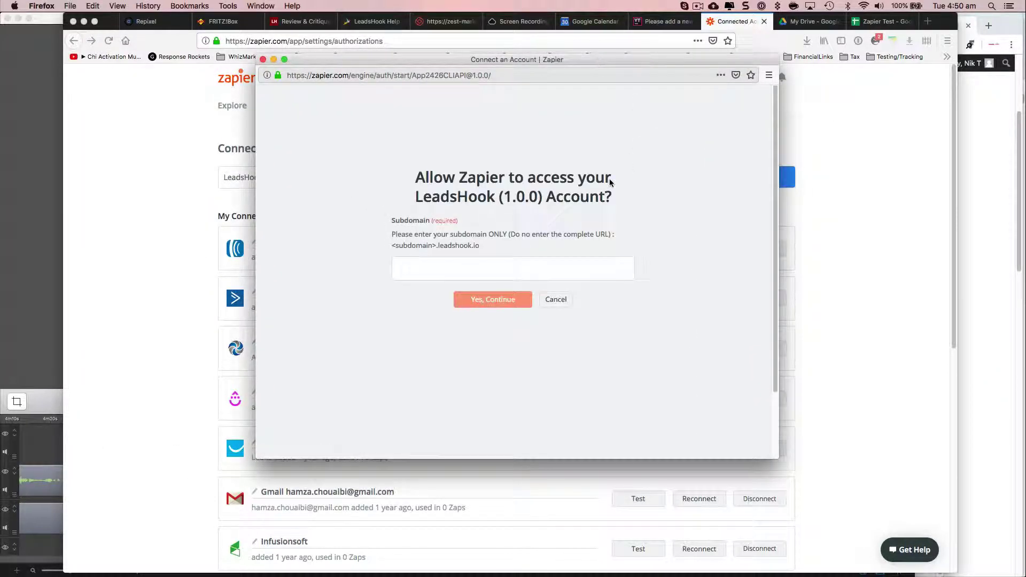
# Enter the LeadsHook subdomain test1 and complete the login
pyautogui.click(407, 274)
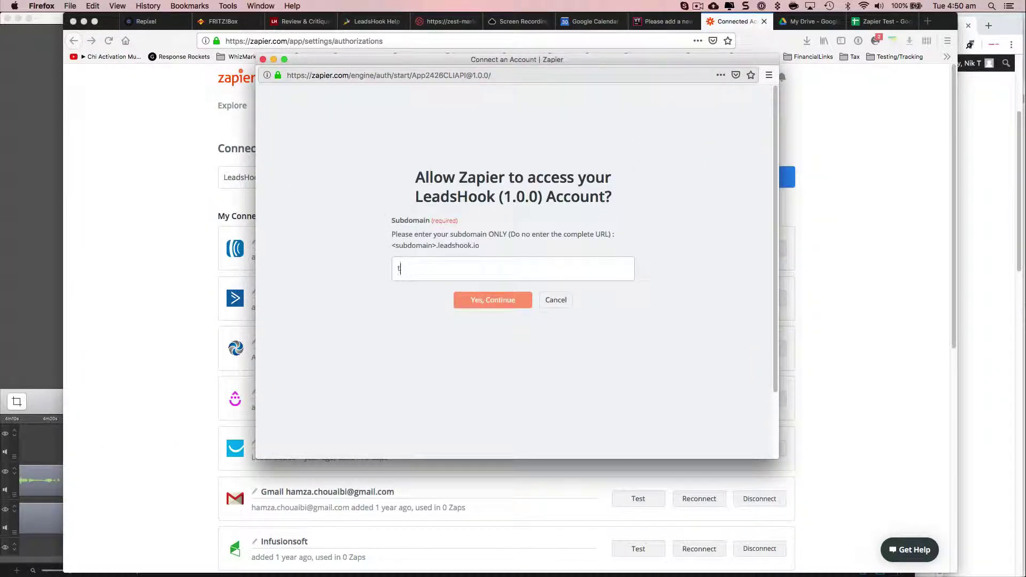
pyautogui.write('test1')
pyautogui.click(481, 300)
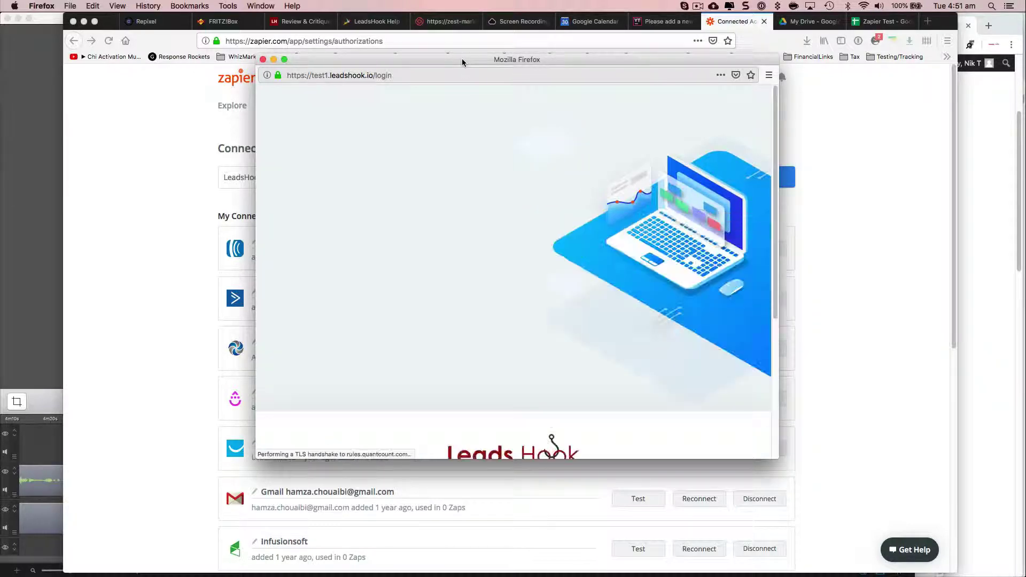
pyautogui.moveTo(462, 62); pyautogui.dragTo(439, 90)
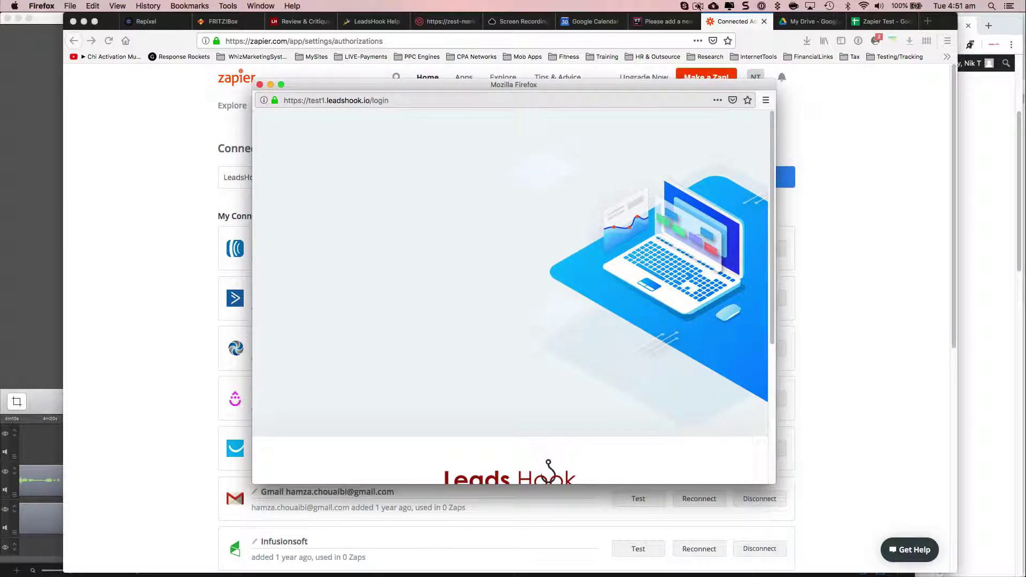
pyautogui.click(699, 6)
pyautogui.click(716, 37)
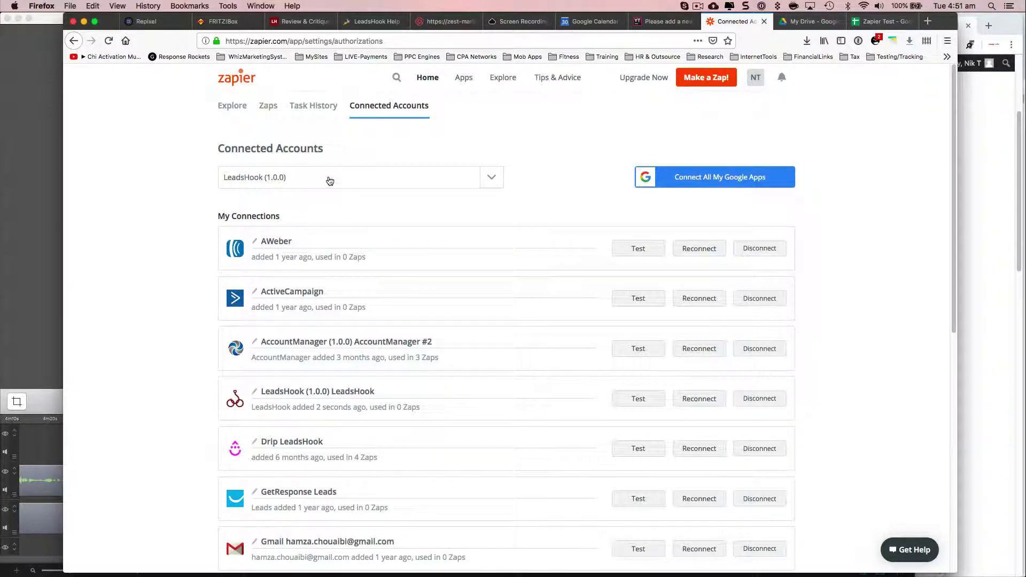
# Search 'googl', pick Google Sheets, sign in with the Google account and allow Drive spreadsheet access
pyautogui.click(427, 185)
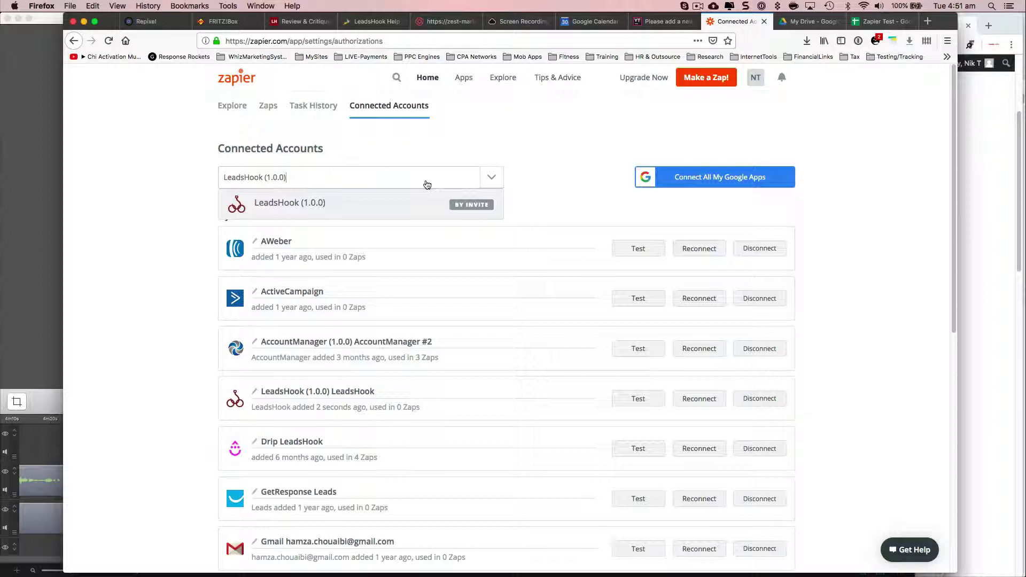
pyautogui.press('BackSpace')
pyautogui.press('BackSpace')
pyautogui.press('BackSpace')
pyautogui.press('BackSpace')
pyautogui.press('BackSpace')
pyautogui.press('BackSpace')
pyautogui.press('BackSpace')
pyautogui.press('BackSpace')
pyautogui.press('BackSpace')
pyautogui.press('BackSpace')
pyautogui.press('BackSpace')
pyautogui.press('BackSpace')
pyautogui.press('BackSpace')
pyautogui.press('BackSpace')
pyautogui.press('BackSpace')
pyautogui.press('BackSpace')
pyautogui.press('BackSpace')
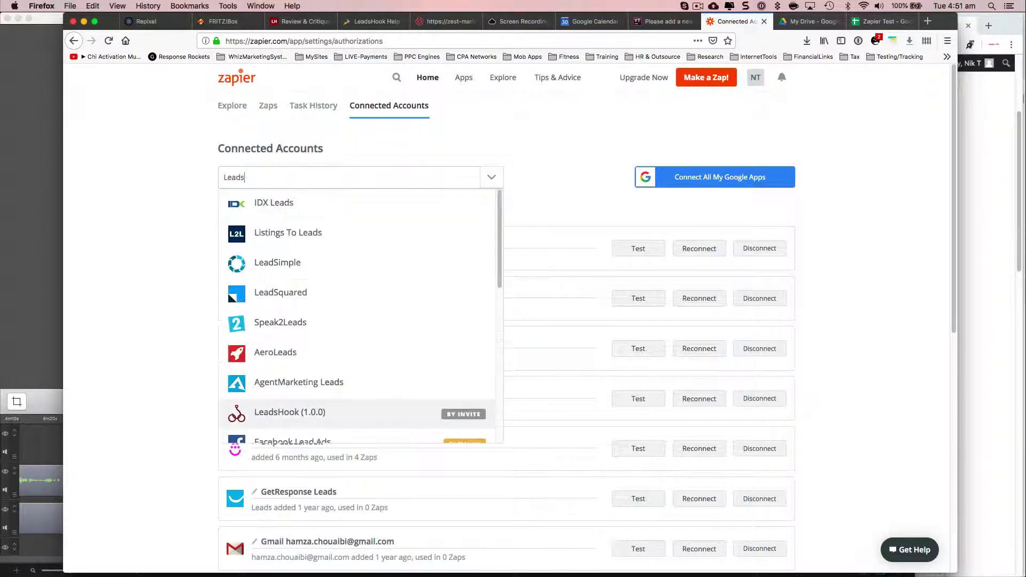
pyautogui.write('googlr')
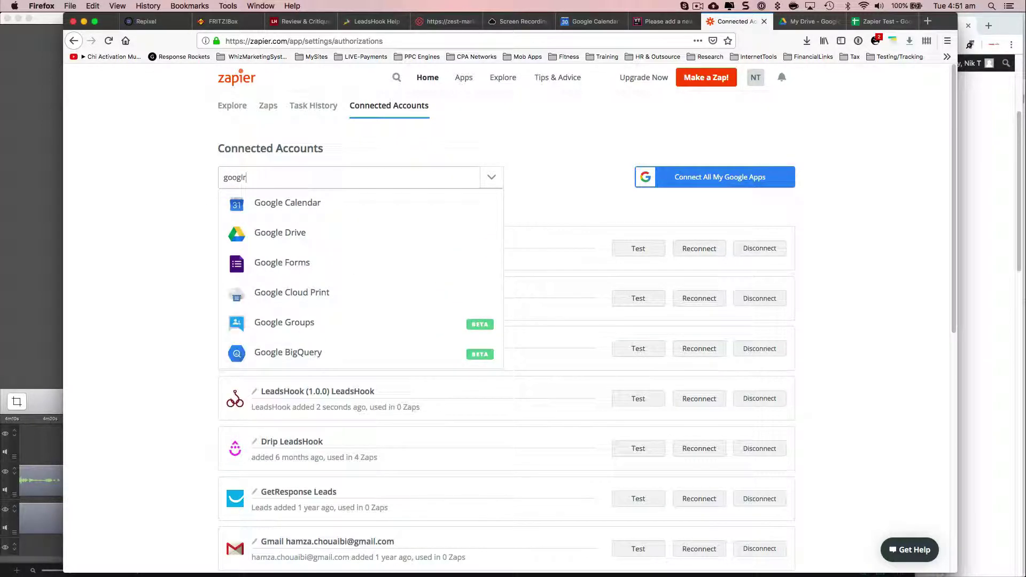
pyautogui.press('BackSpace')
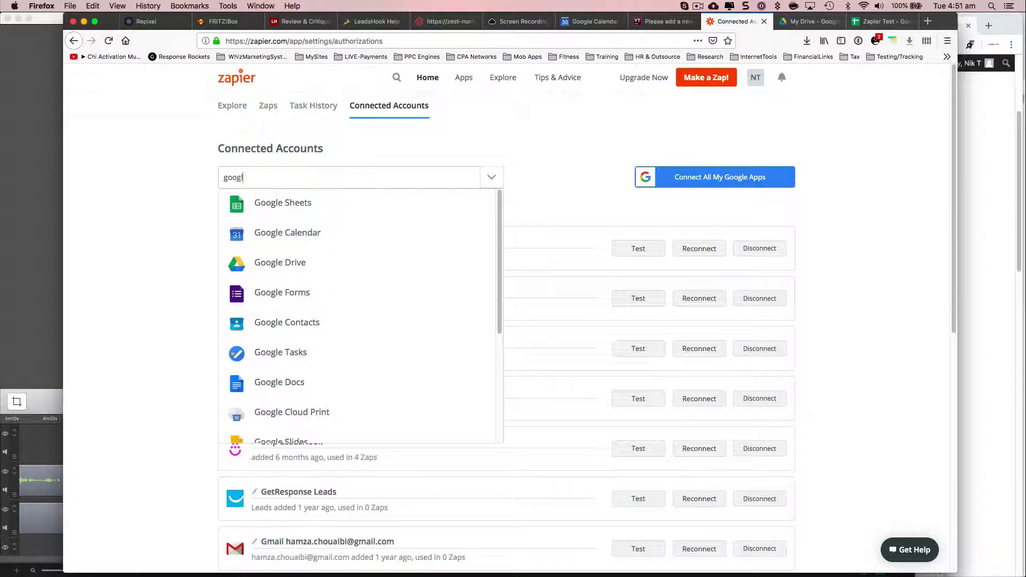
pyautogui.click(297, 207)
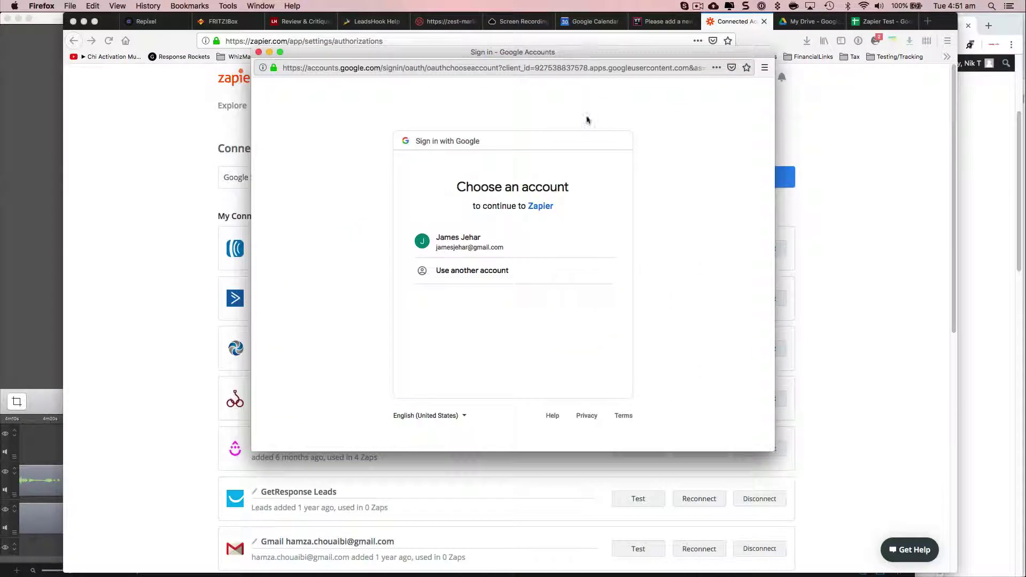
pyautogui.click(492, 239)
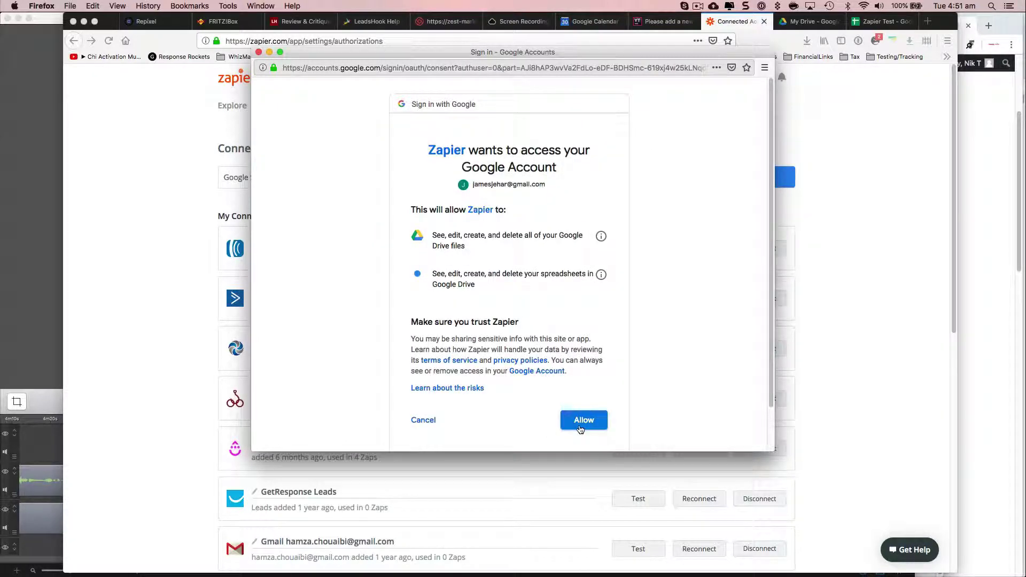
pyautogui.click(582, 423)
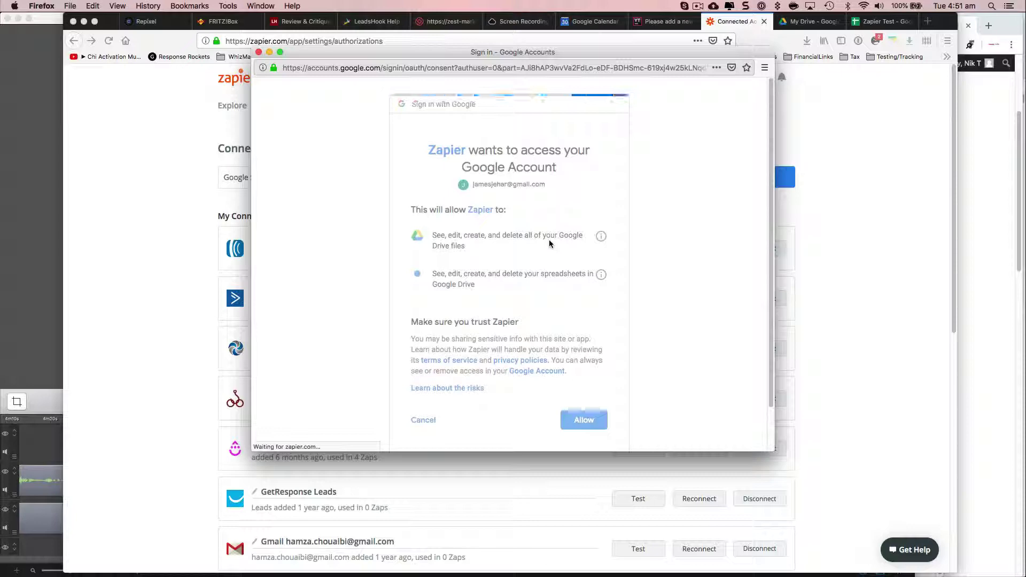
pyautogui.scroll(-10, 550, 244)
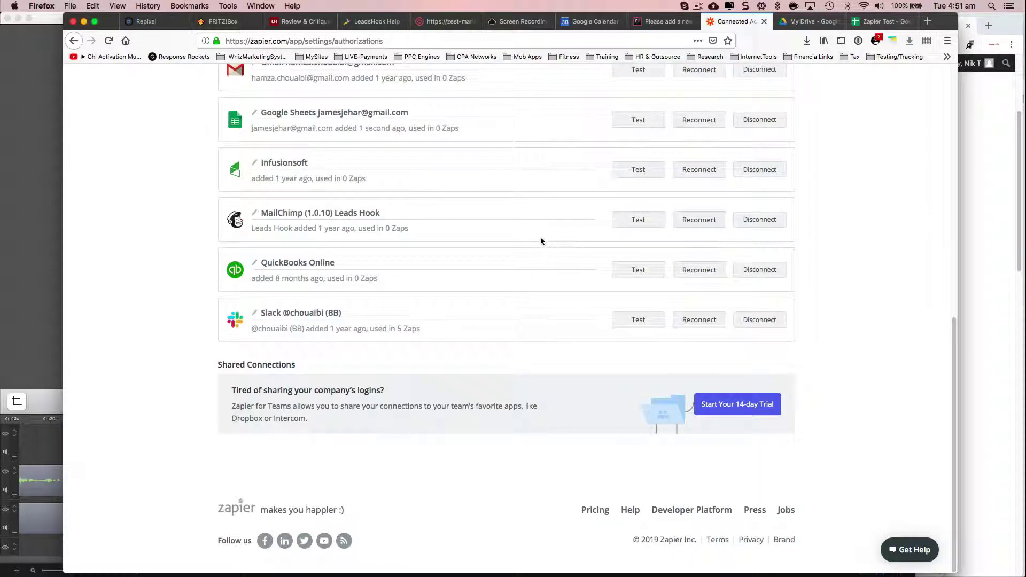
pyautogui.scroll(10, 545, 242)
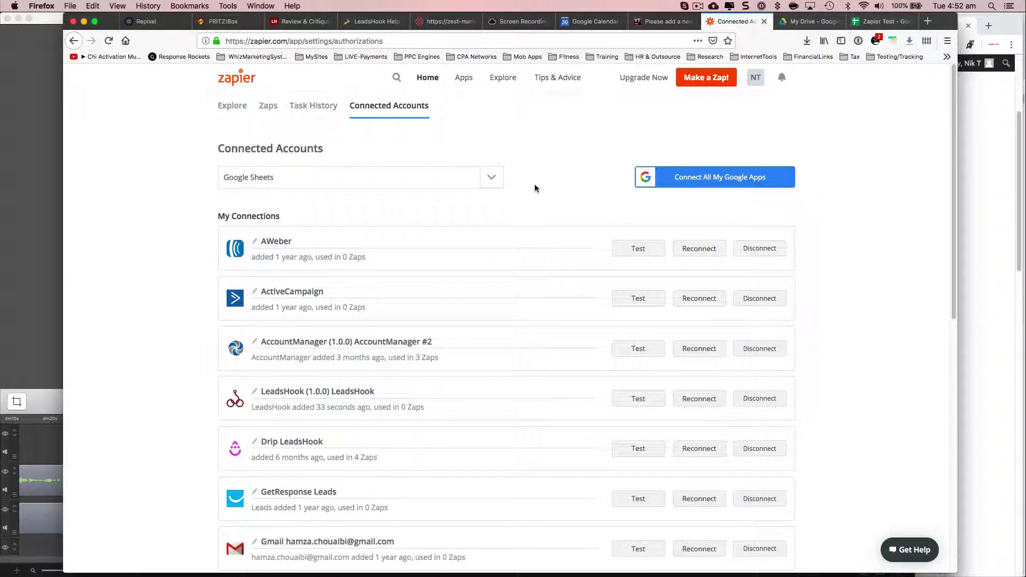
# Start a new Zap with a LeadsHook (1.0.0) New Lead trigger using the connected account
pyautogui.click(703, 80)
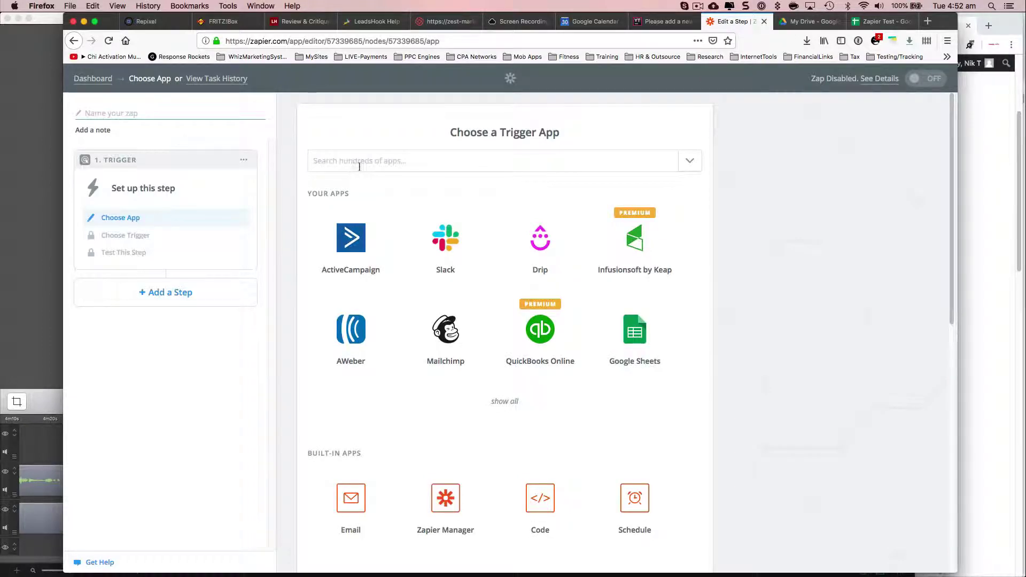
pyautogui.click(359, 166)
pyautogui.write('leads')
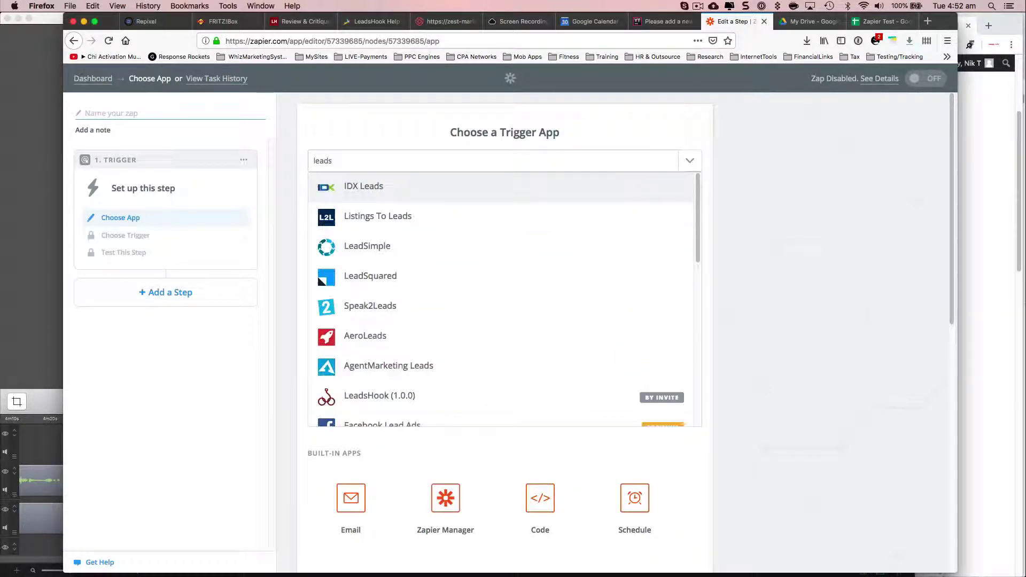
pyautogui.scroll(-2, 573, 421)
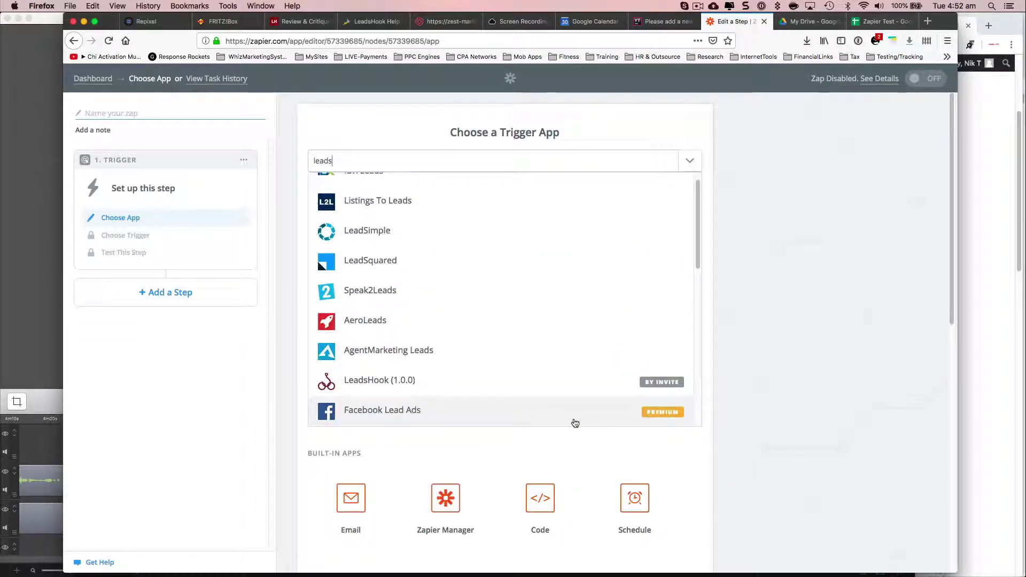
pyautogui.click(365, 377)
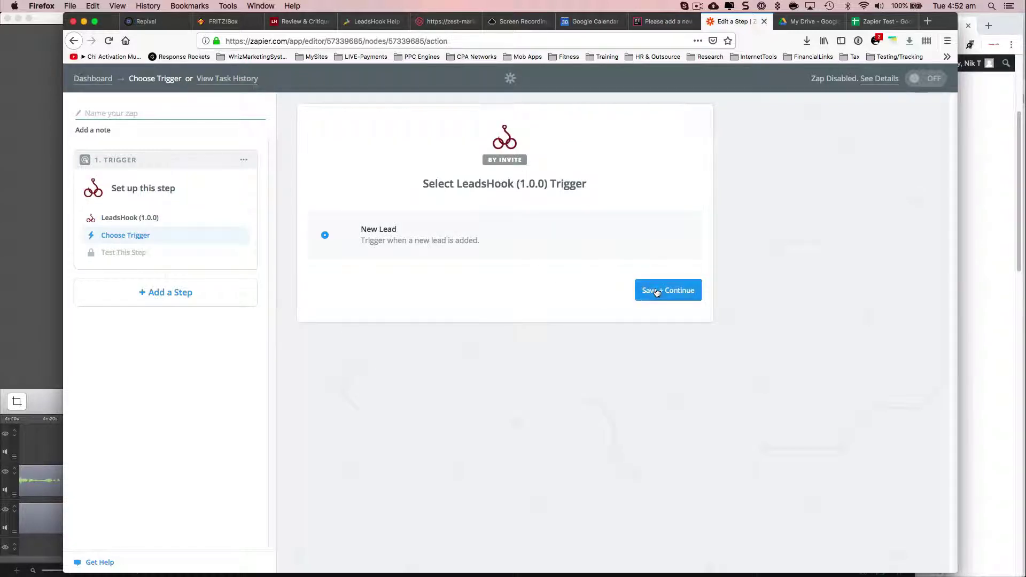
pyautogui.click(649, 290)
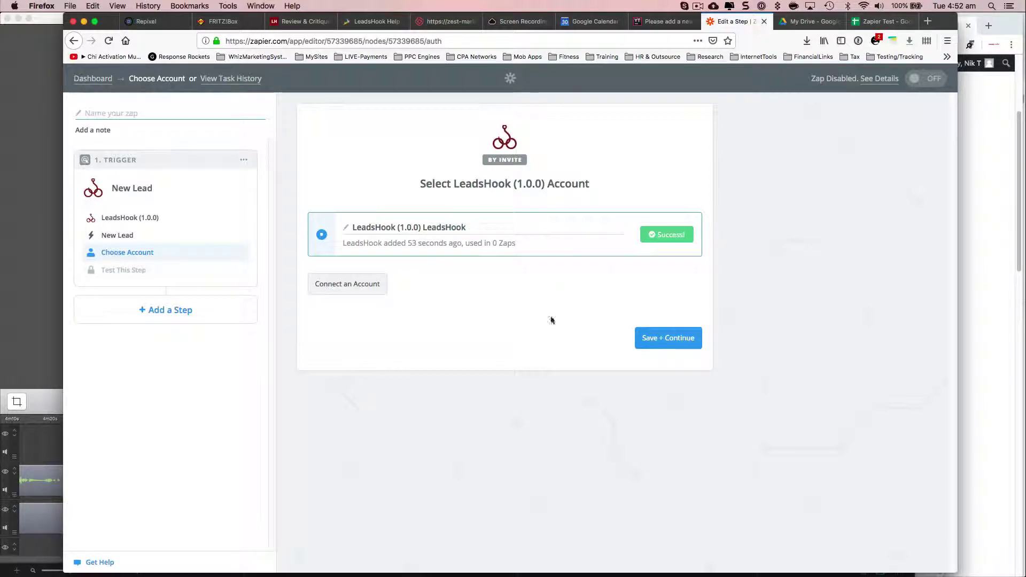
pyautogui.click(659, 344)
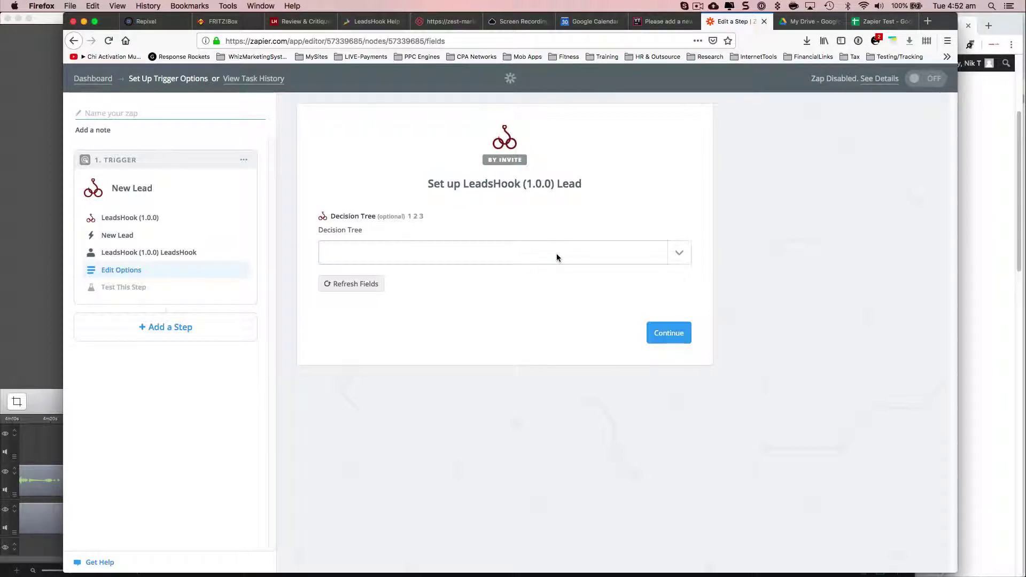
# Set the decision tree to Zapier Test, refresh fields, and continue with sample Lead A
pyautogui.click(557, 257)
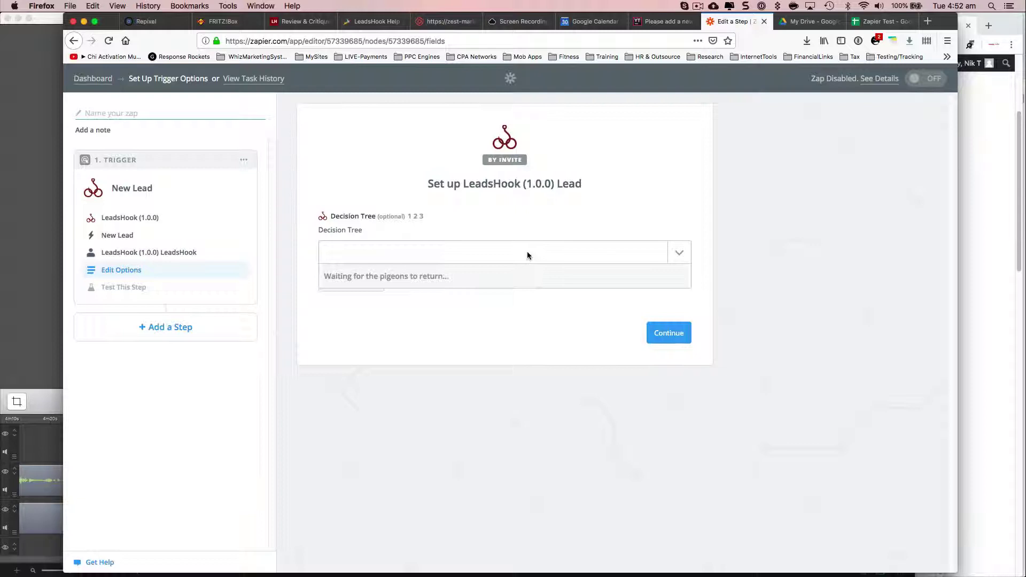
pyautogui.write('za')
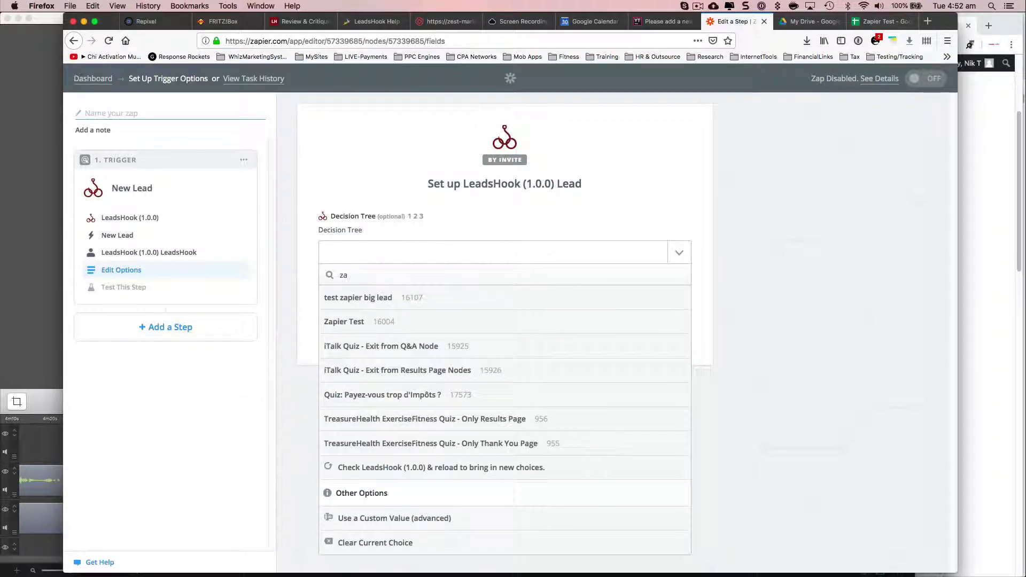
pyautogui.write('p')
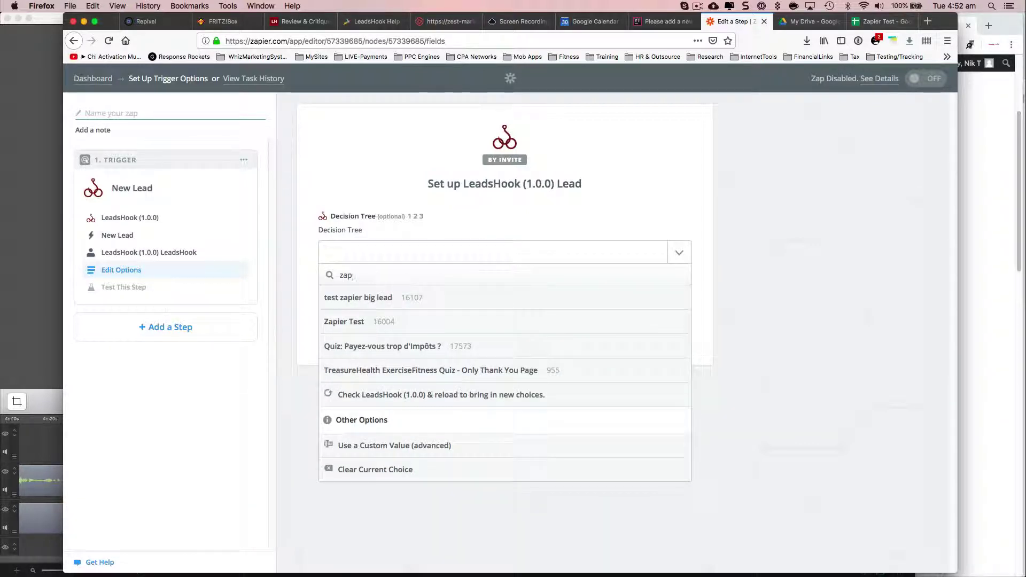
pyautogui.click(393, 321)
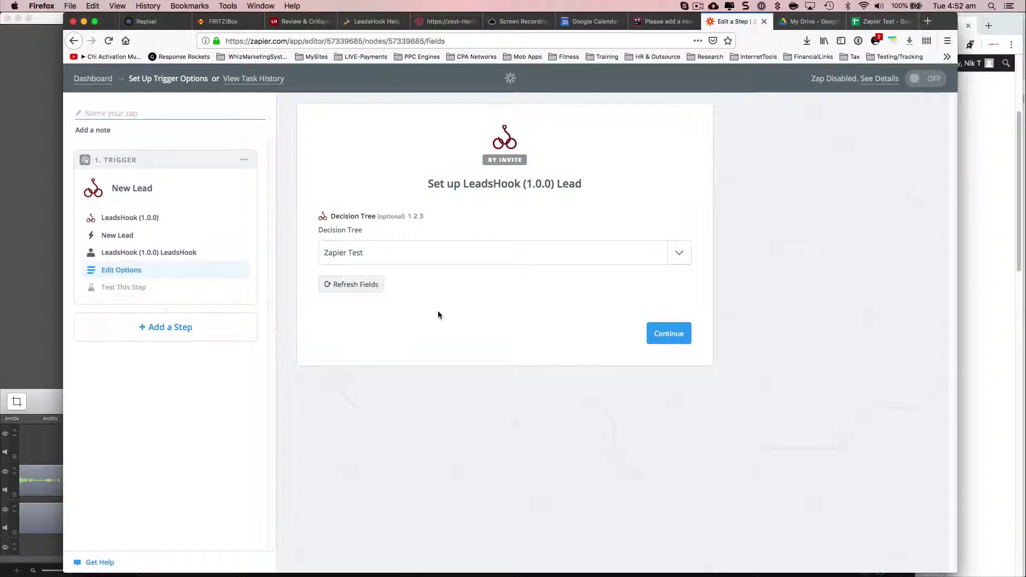
pyautogui.click(339, 287)
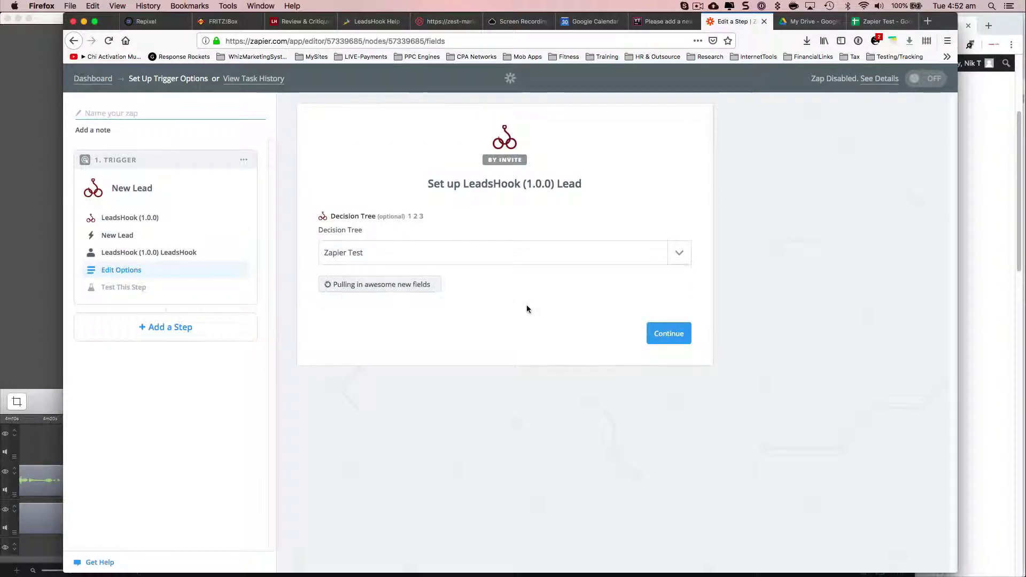
pyautogui.click(665, 334)
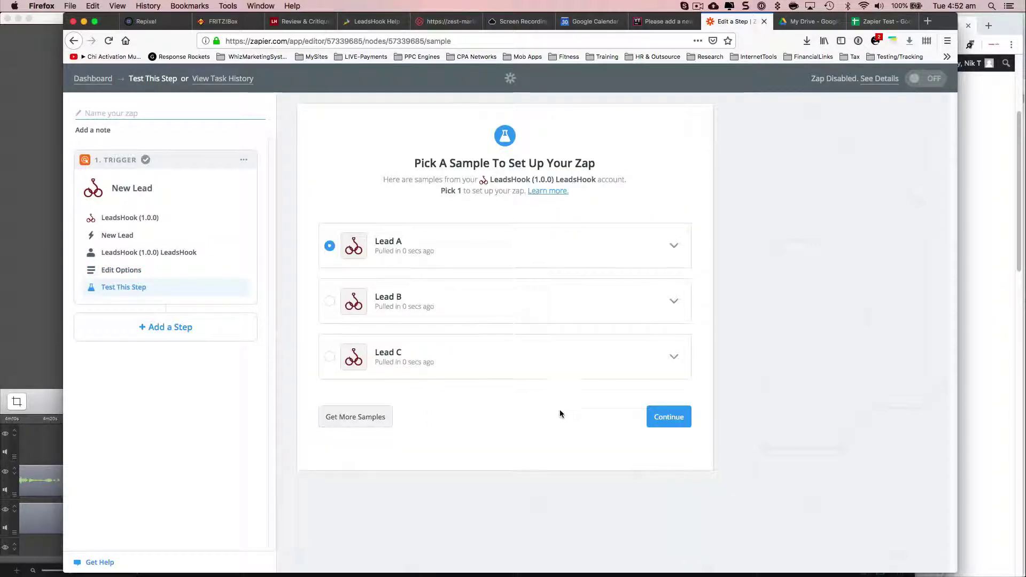
pyautogui.click(669, 417)
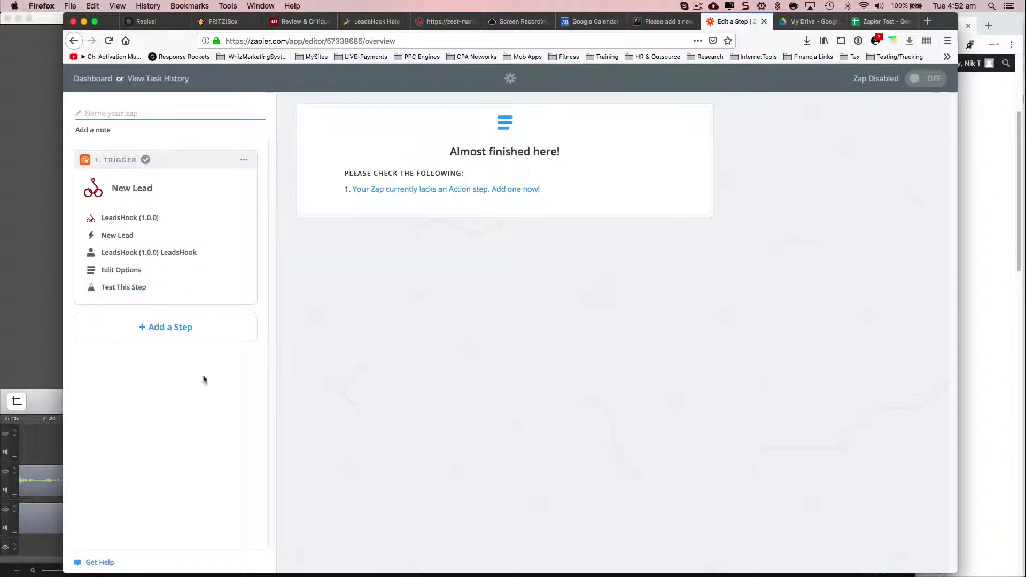
# Add a Google Sheets action step set to Create Spreadsheet Row
pyautogui.click(179, 327)
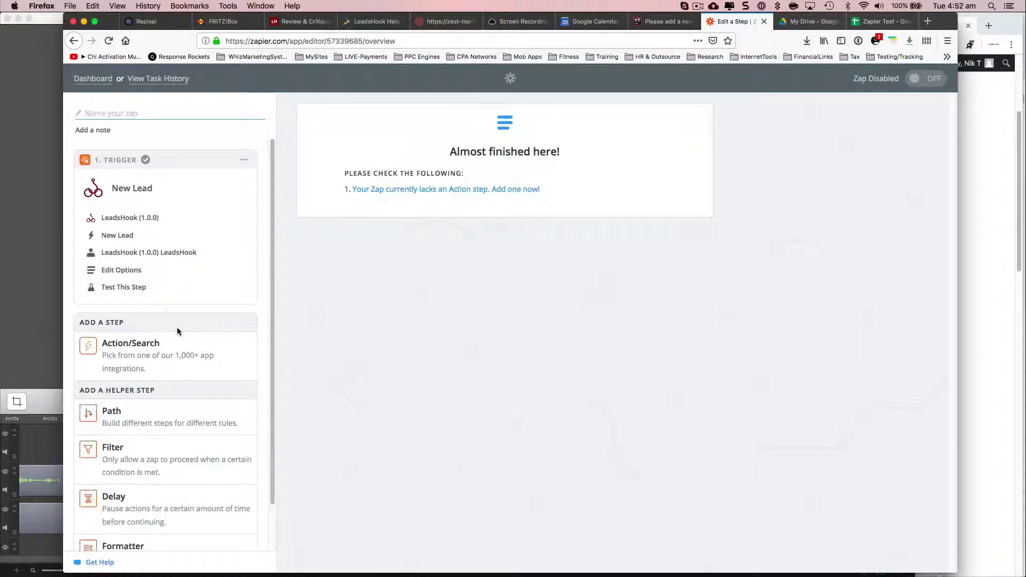
pyautogui.click(153, 348)
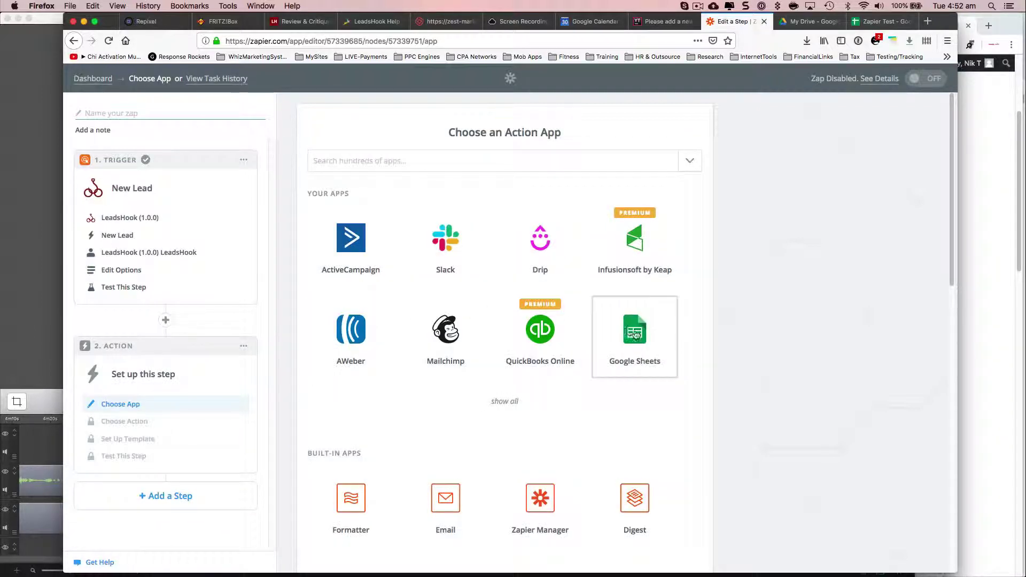
pyautogui.click(630, 331)
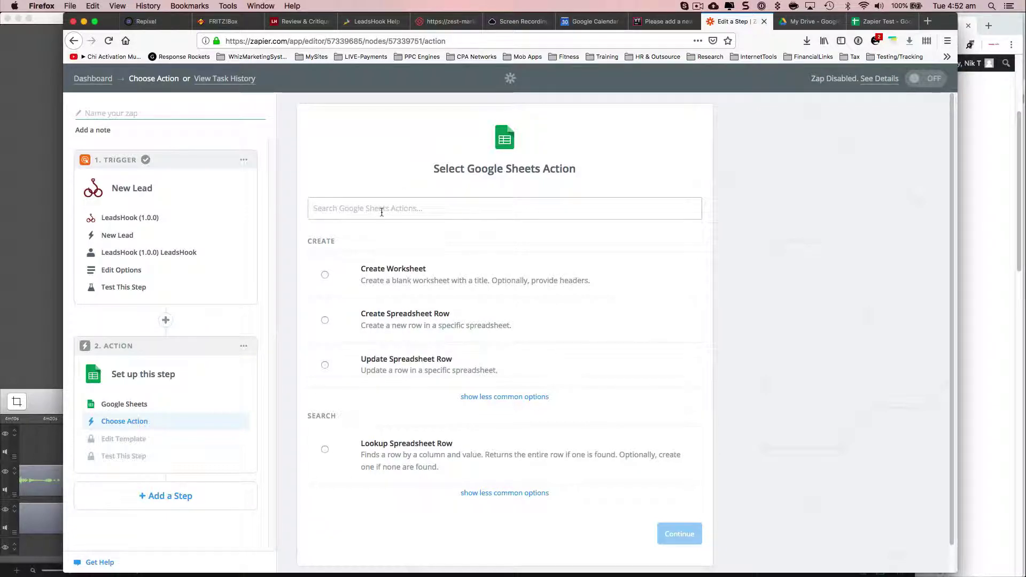
pyautogui.click(324, 319)
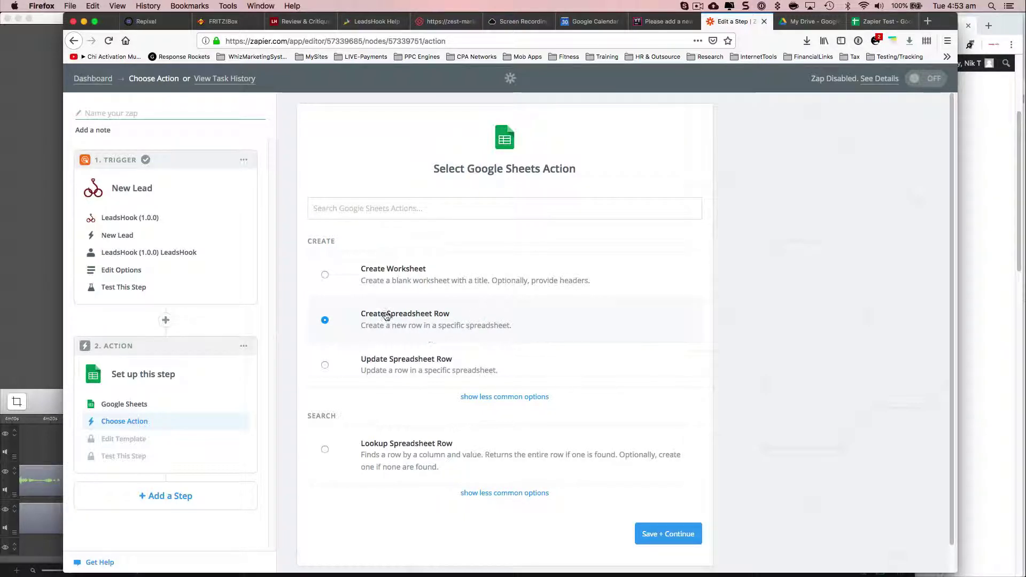
pyautogui.click(691, 533)
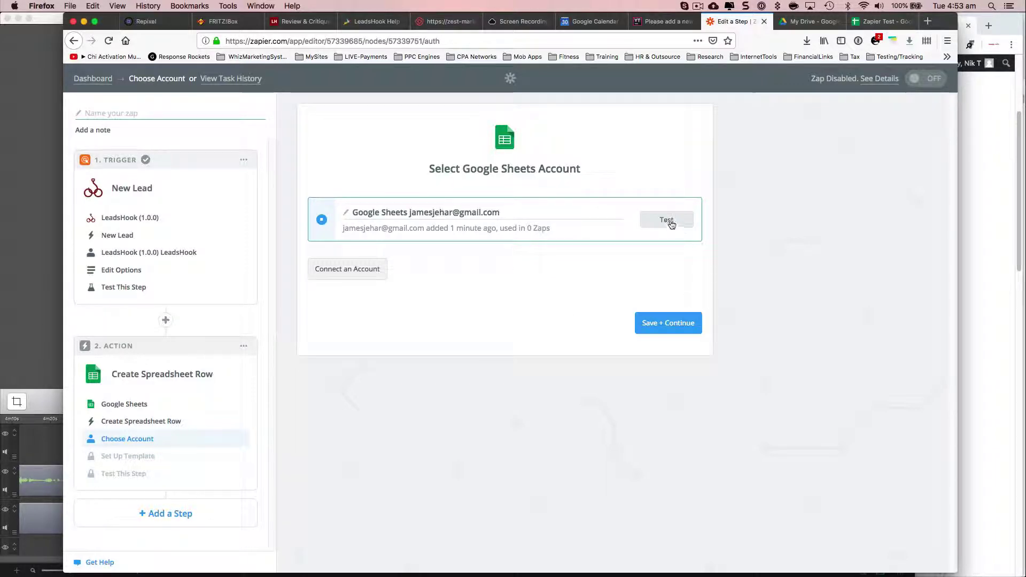
# Test and confirm the Google Sheets account, then view the Zapier Test spreadsheet
pyautogui.click(671, 224)
pyautogui.click(647, 323)
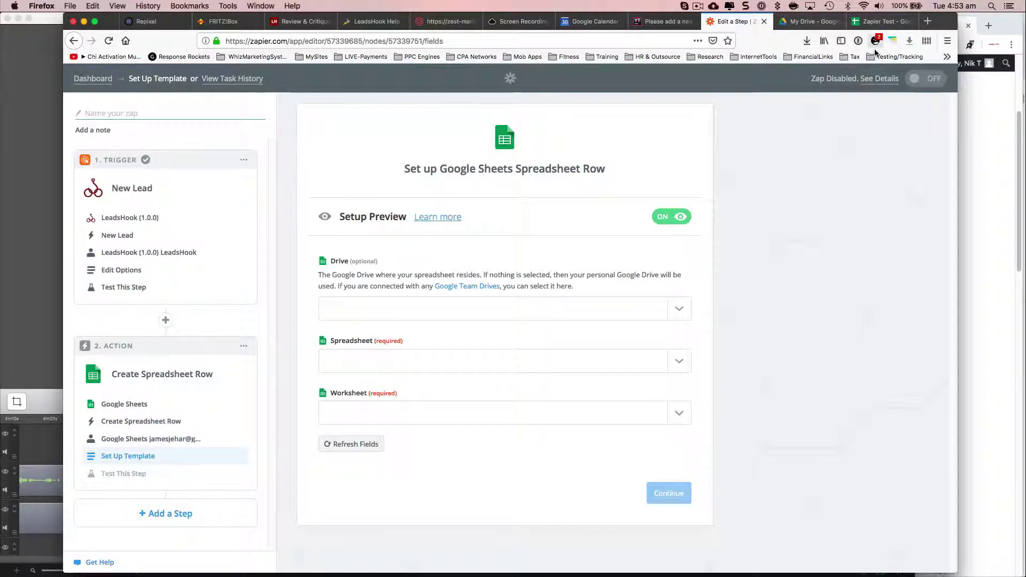
pyautogui.click(878, 22)
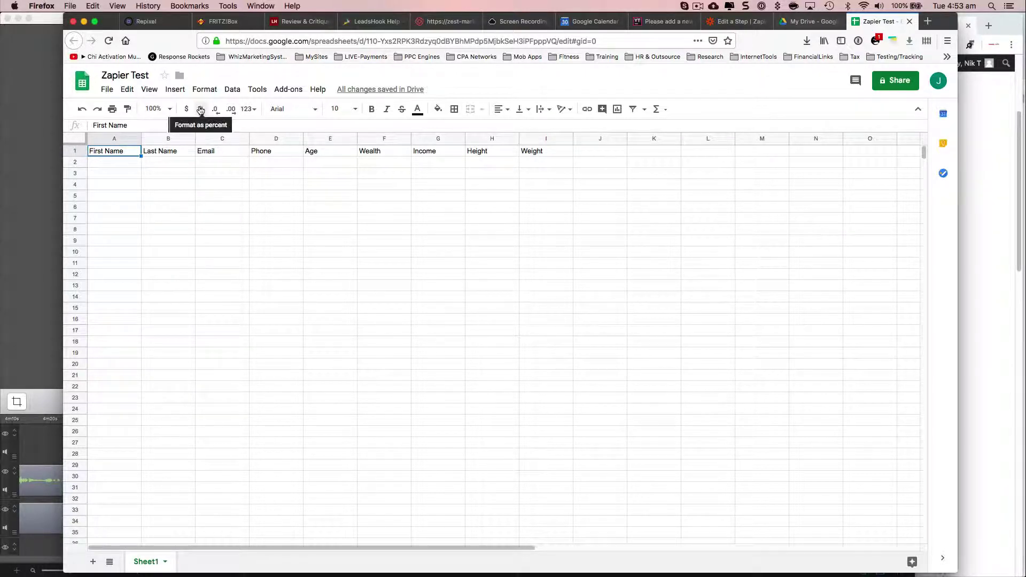
pyautogui.click(75, 151)
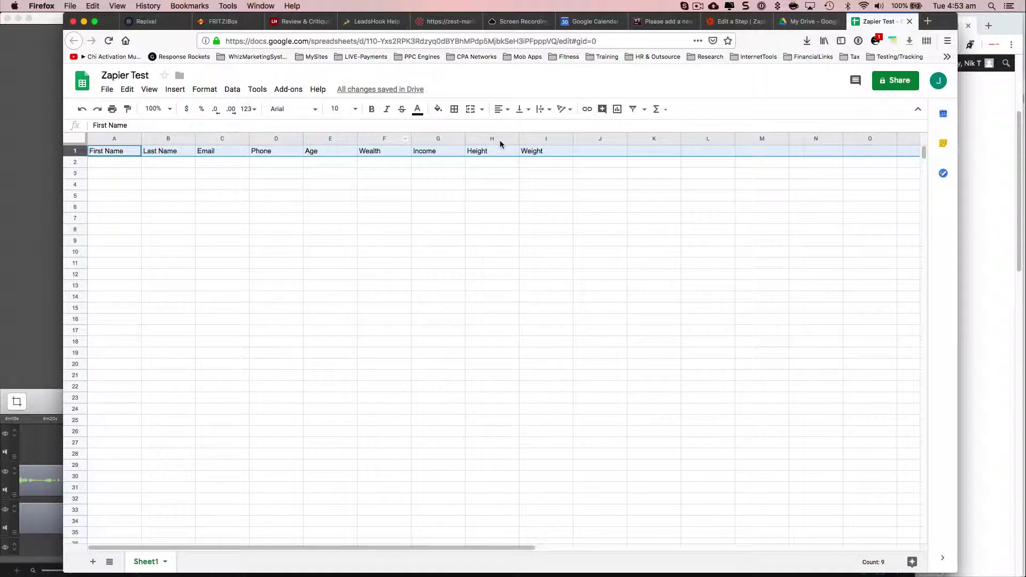
# Set Drive to My Google Drive, spreadsheet to Zapier Test and worksheet to Sheet1
pyautogui.click(735, 21)
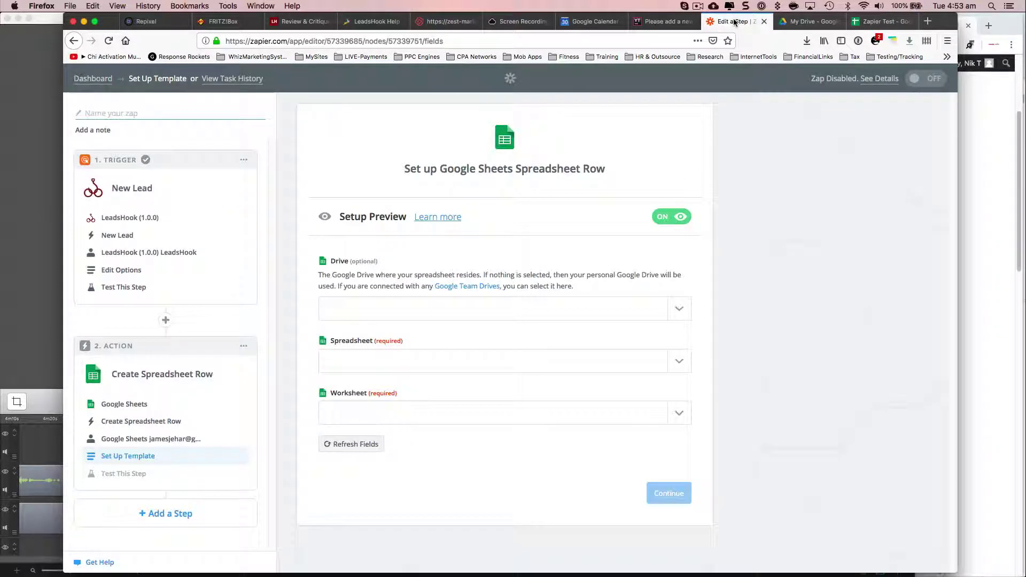
pyautogui.click(382, 309)
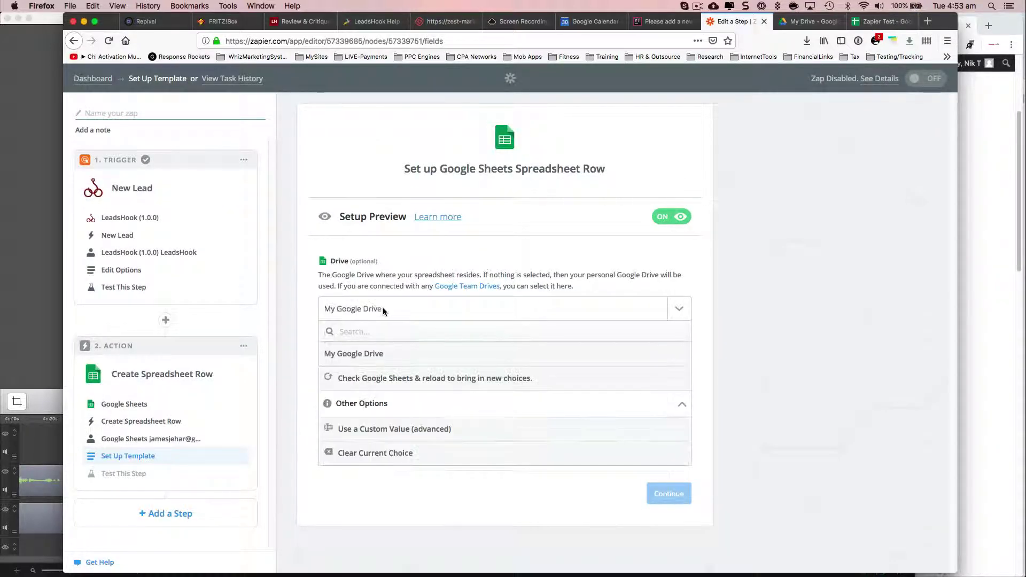
pyautogui.click(365, 353)
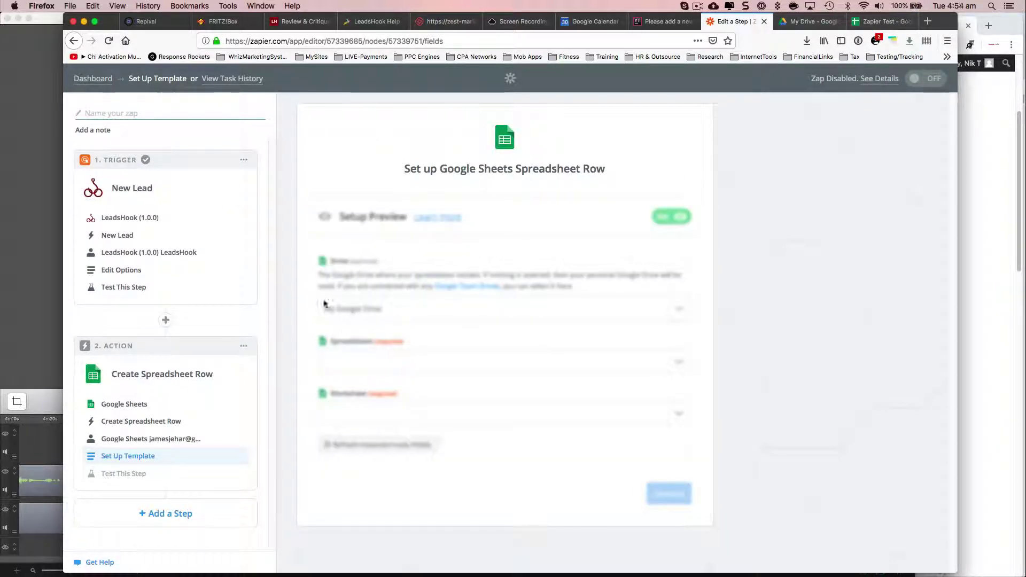
pyautogui.click(396, 363)
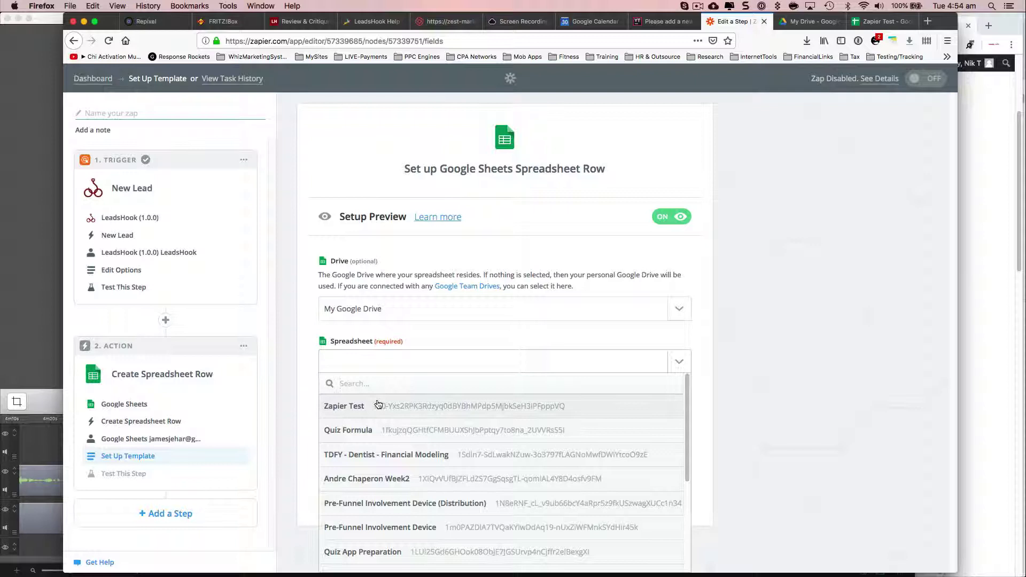
pyautogui.click(373, 406)
pyautogui.click(361, 411)
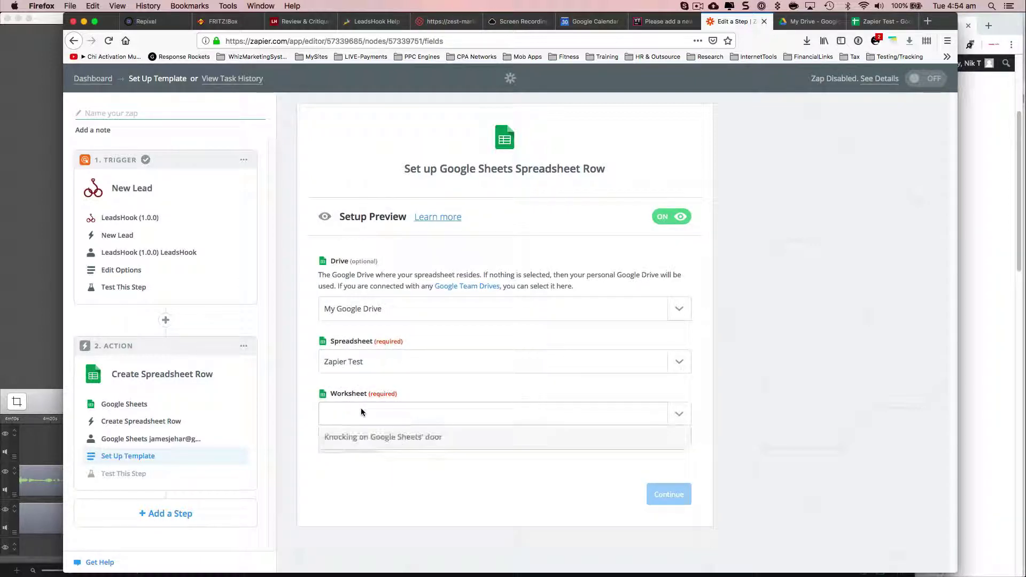
pyautogui.click(357, 459)
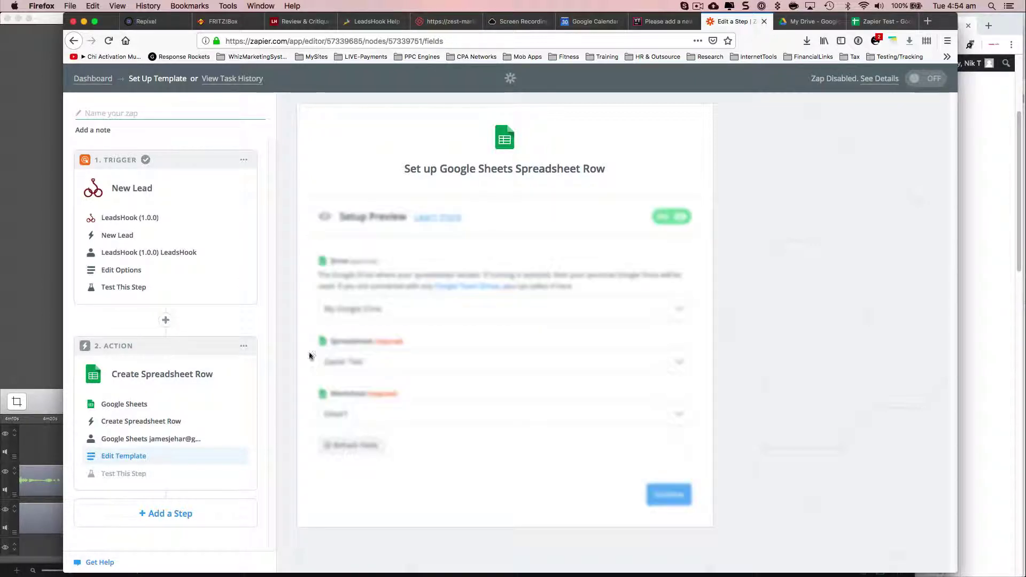
# Compare the spreadsheet's header row with the loaded First Name through Weight fields
pyautogui.click(884, 21)
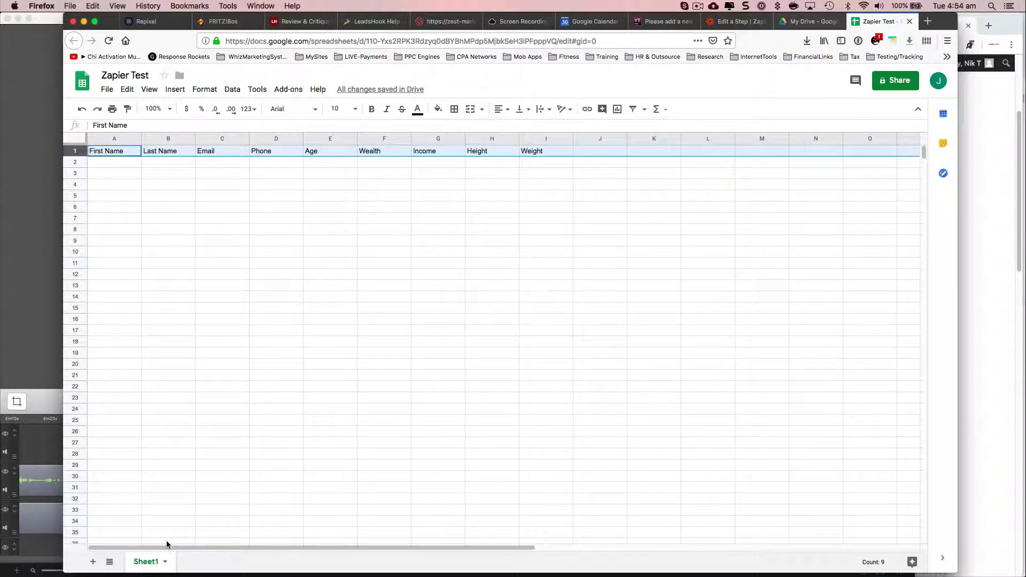
pyautogui.click(716, 22)
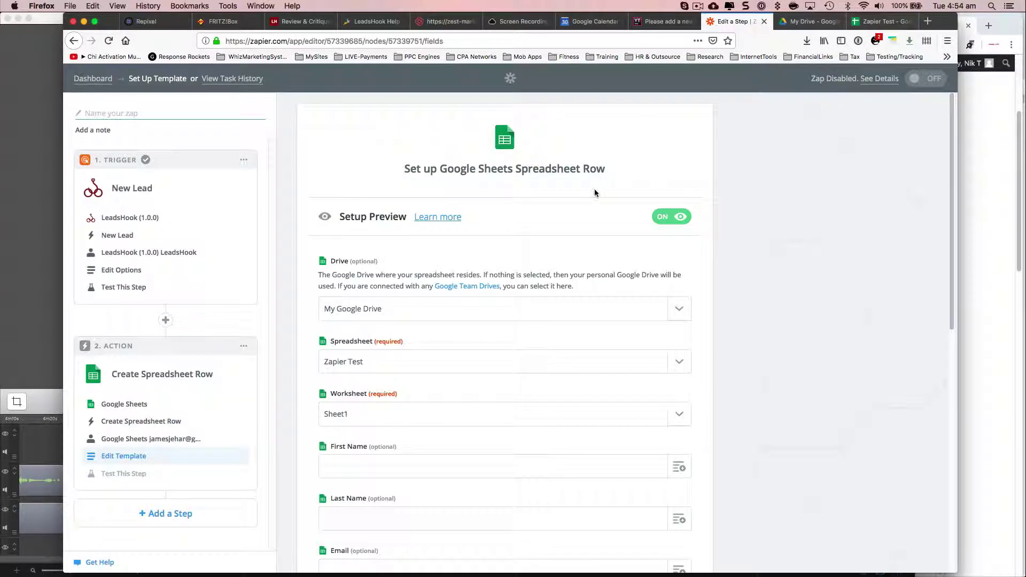
pyautogui.scroll(-5, 544, 340)
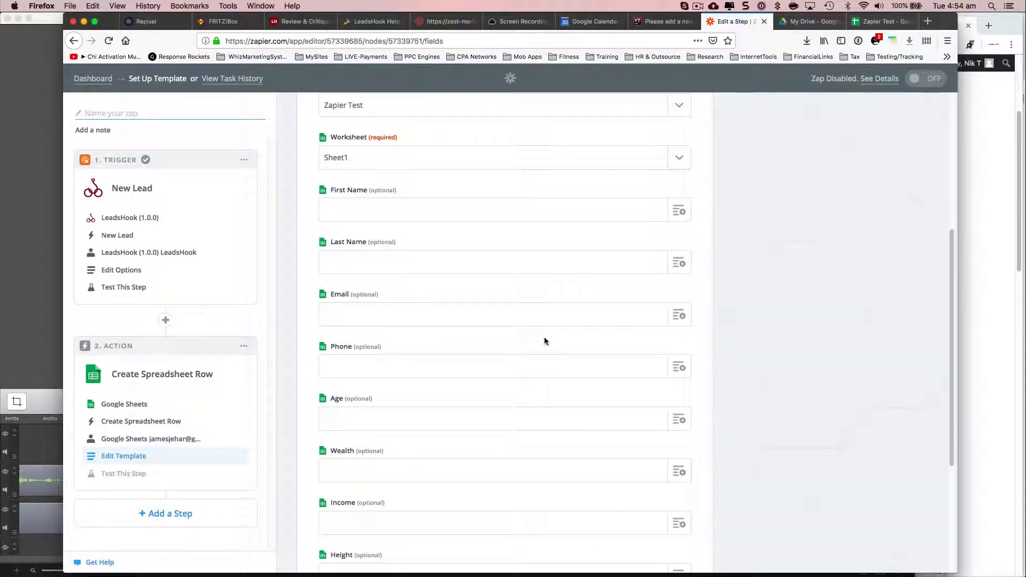
pyautogui.scroll(2, 528, 317)
pyautogui.scroll(-4, 528, 317)
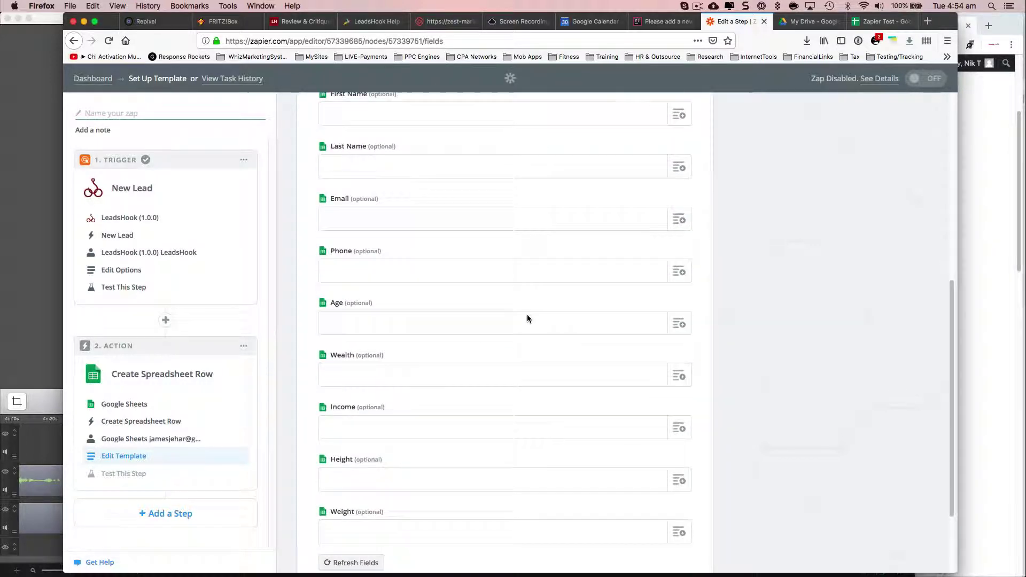
pyautogui.click(879, 21)
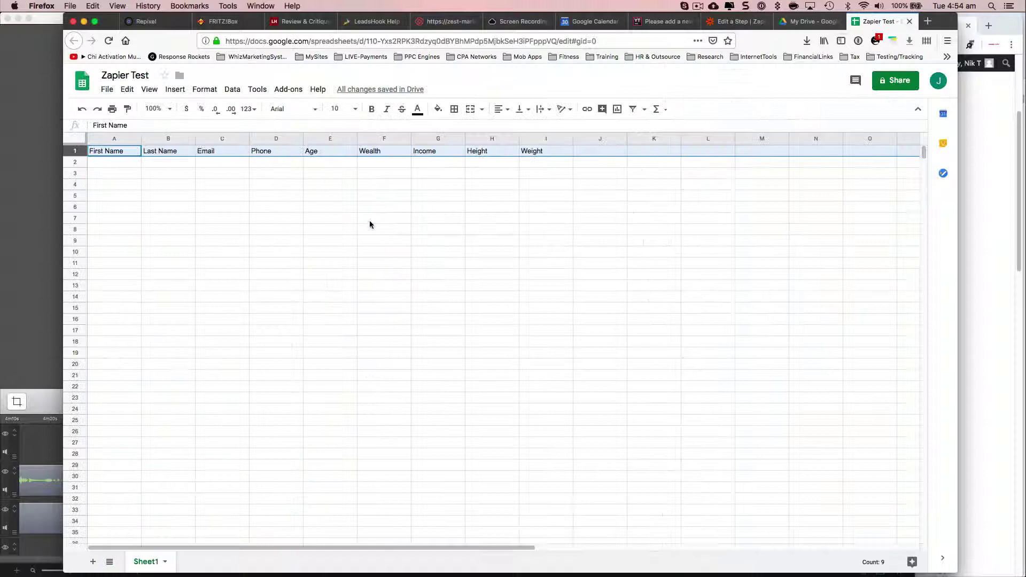
pyautogui.click(732, 21)
pyautogui.scroll(2, 500, 267)
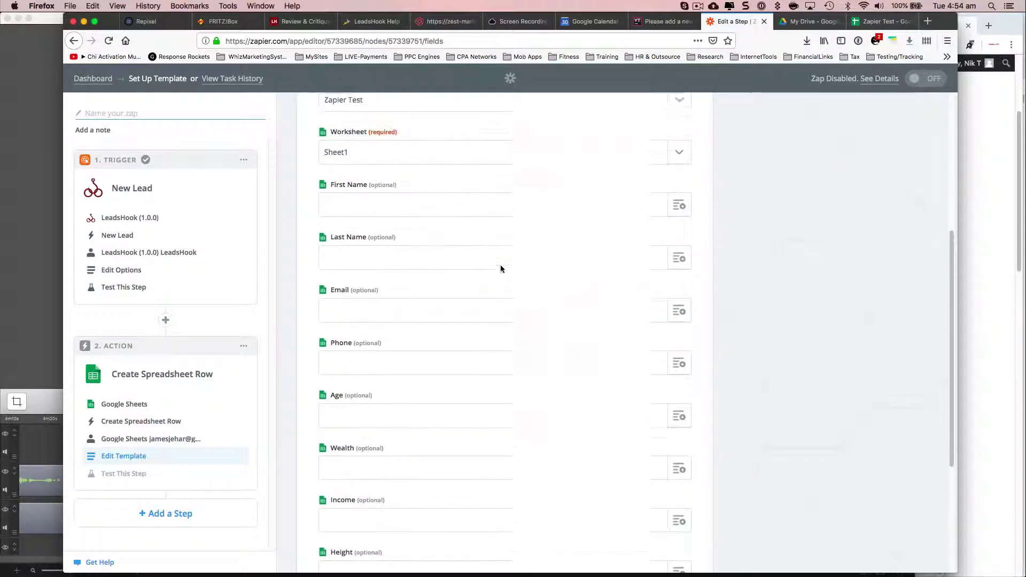
# Insert the New Lead Fields data into First Name, then delete the empty value
pyautogui.click(451, 208)
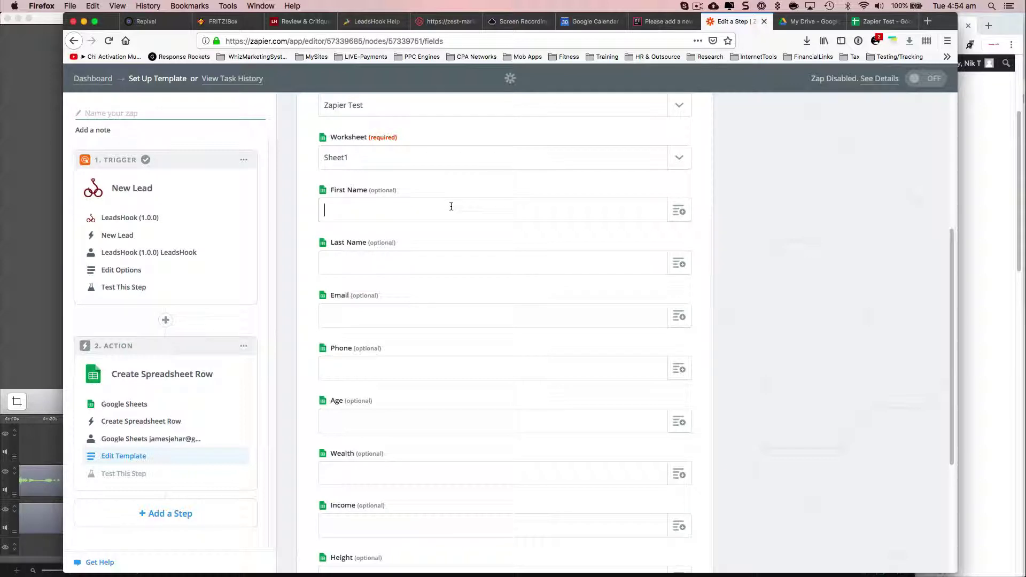
pyautogui.click(678, 210)
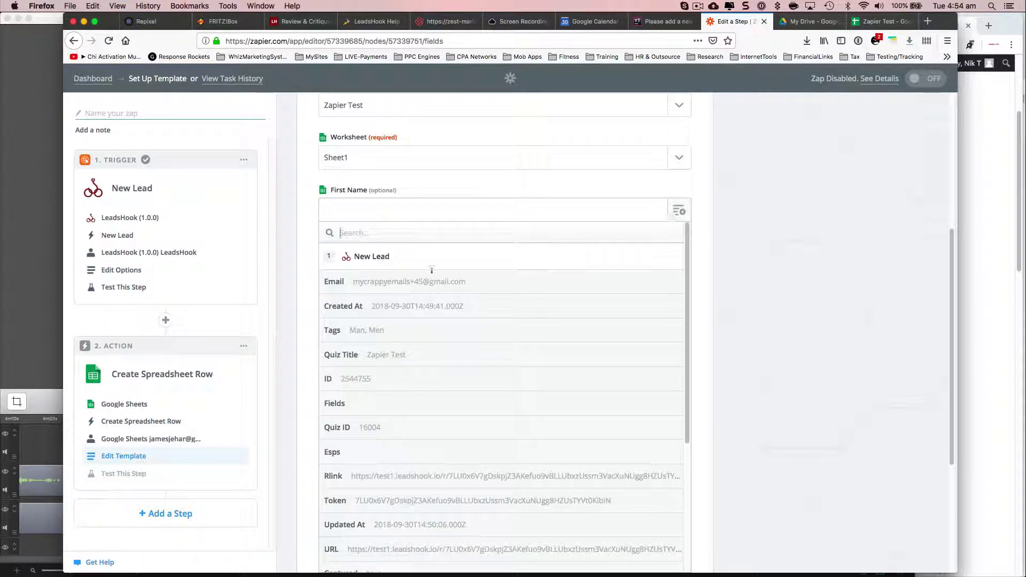
pyautogui.scroll(-3, 394, 327)
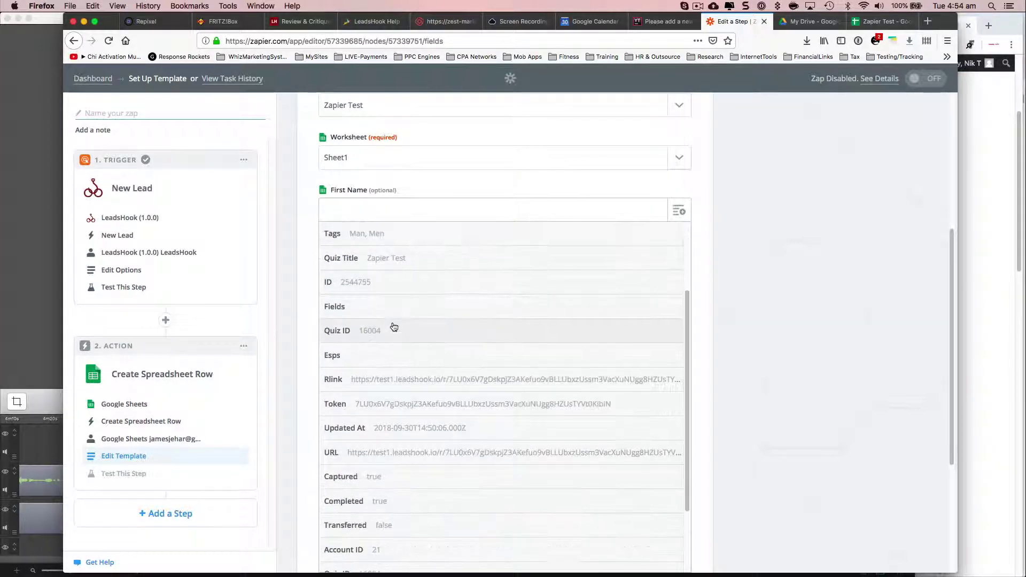
pyautogui.scroll(-3, 394, 327)
pyautogui.scroll(5, 393, 327)
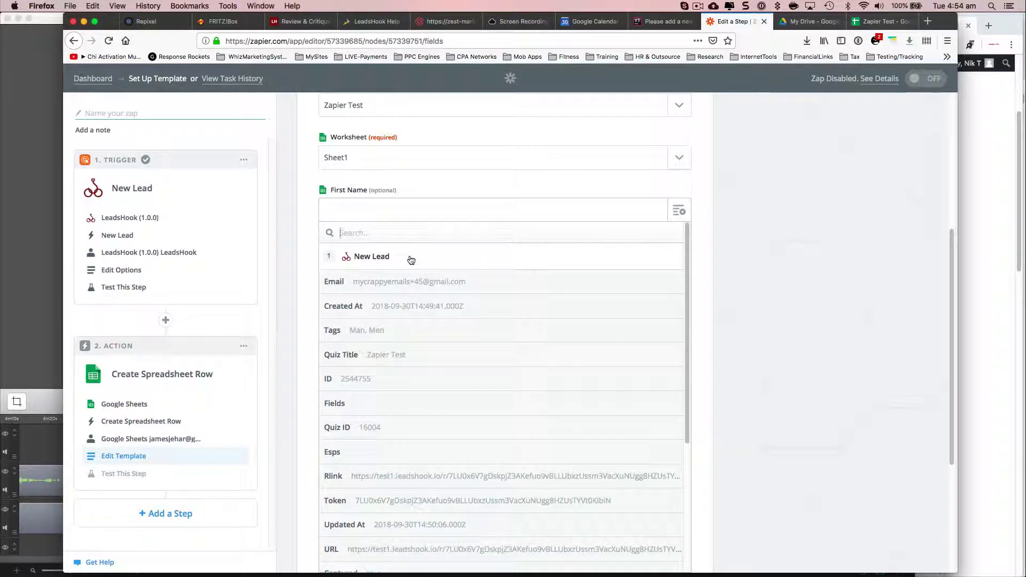
pyautogui.click(369, 403)
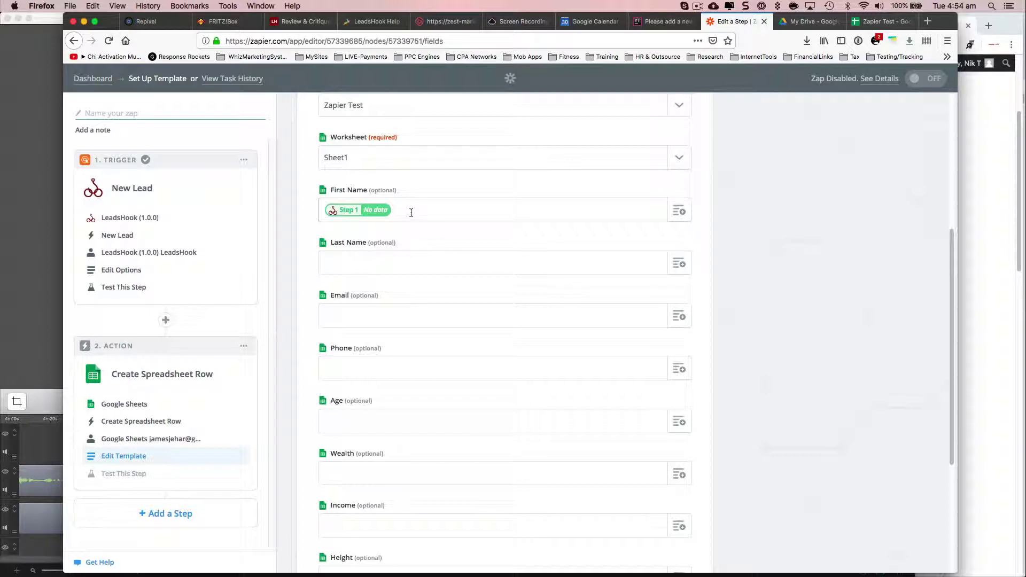
pyautogui.press('BackSpace')
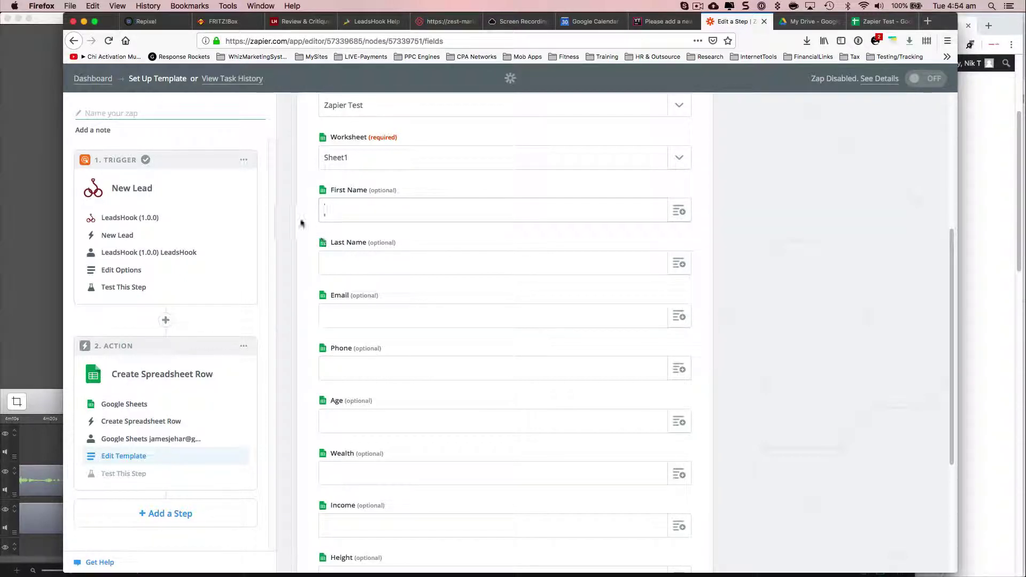
# Browse the New Lead data fields available for the First Name column
pyautogui.scroll(5, 309, 218)
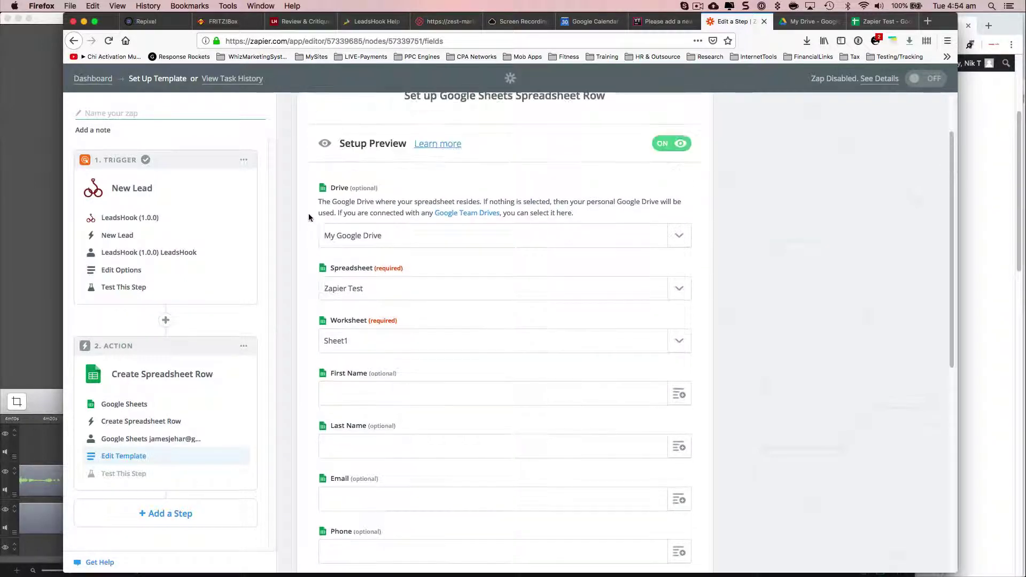
pyautogui.scroll(-1, 308, 218)
pyautogui.scroll(3, 308, 218)
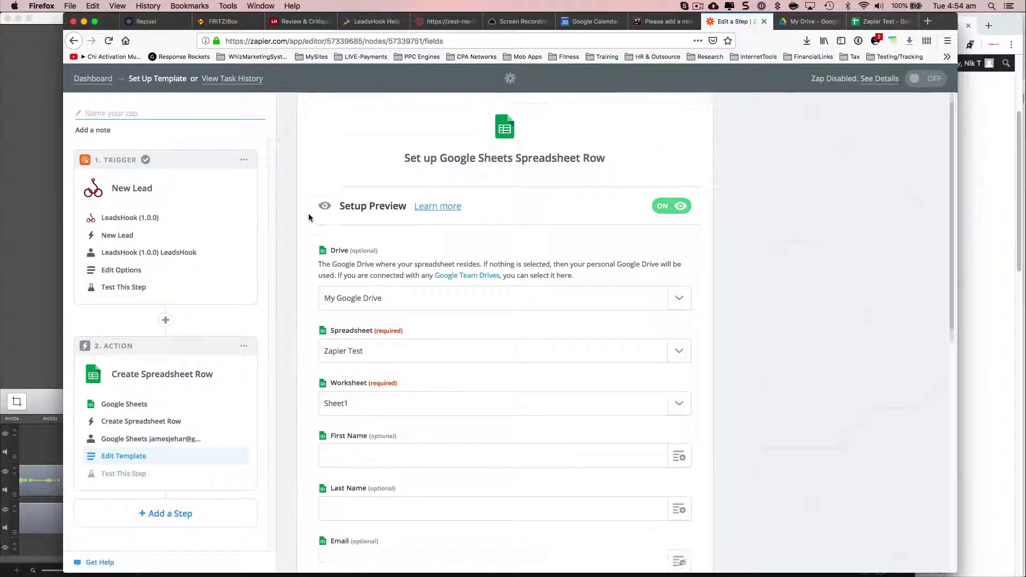
pyautogui.scroll(-7, 308, 218)
pyautogui.scroll(4, 309, 217)
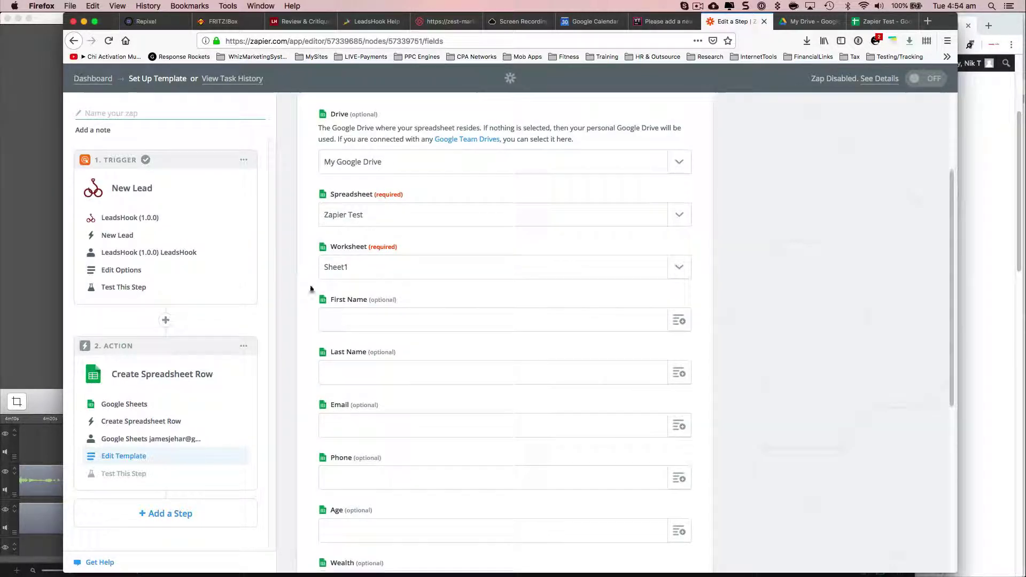
pyautogui.click(679, 317)
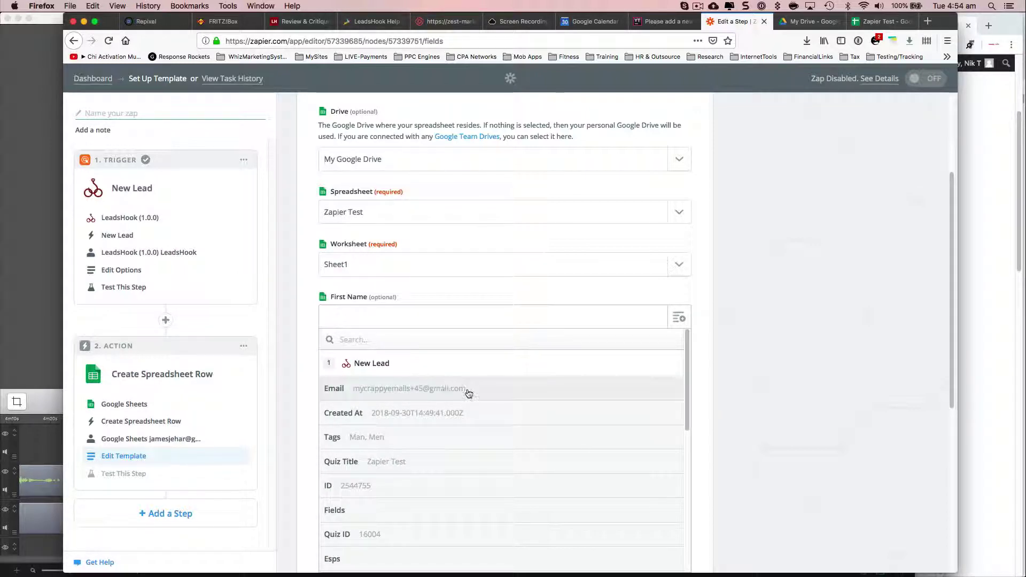
pyautogui.scroll(-10, 466, 393)
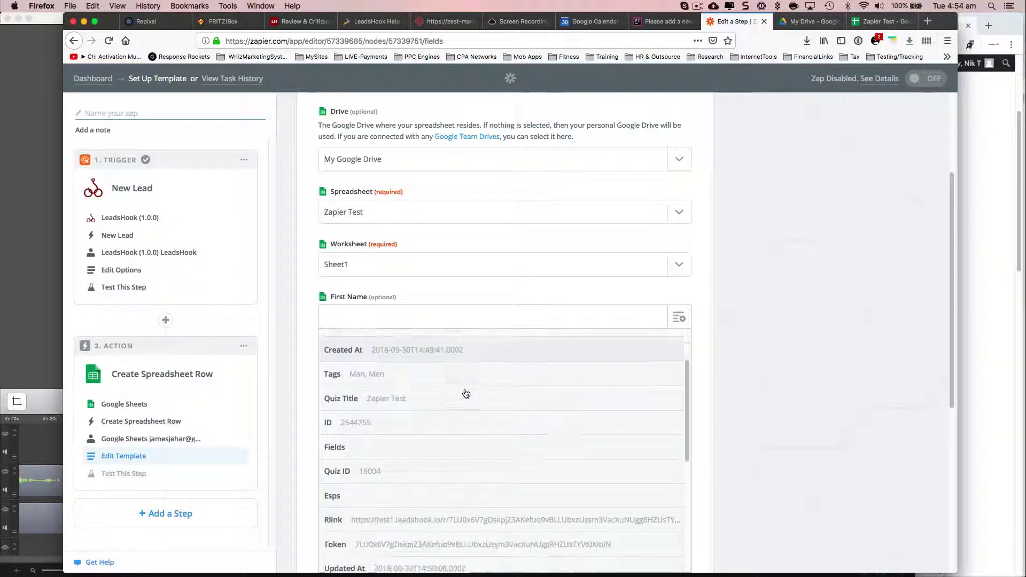
pyautogui.scroll(-3, 466, 393)
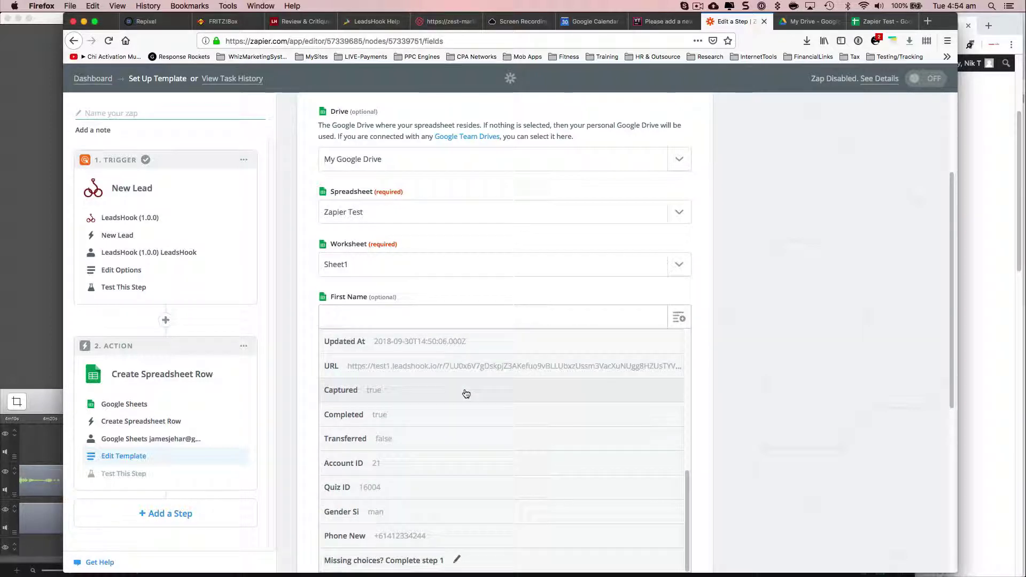
pyautogui.scroll(15, 466, 394)
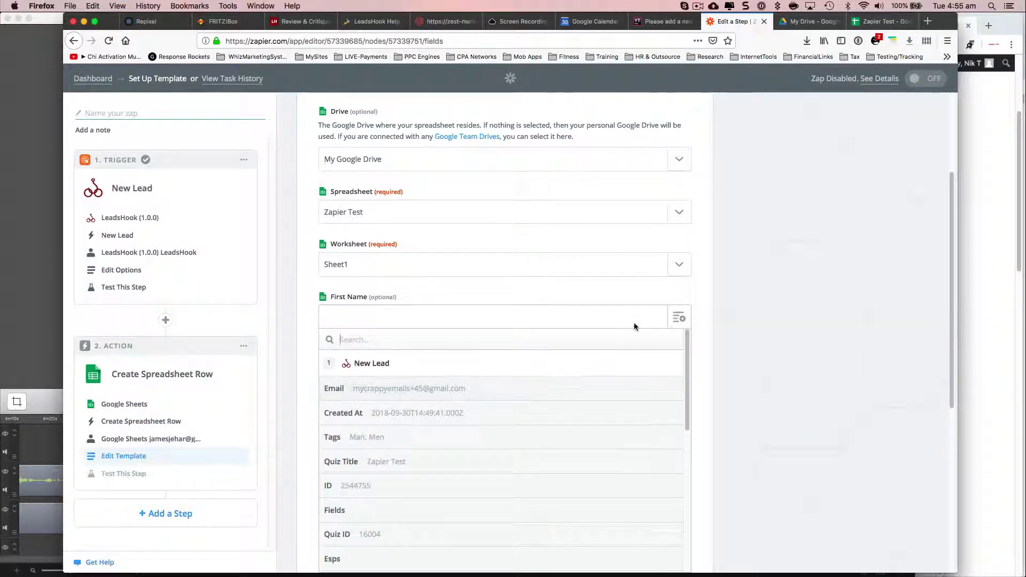
# Search the spreadsheet list for 'zap' and keep Zapier Test selected
pyautogui.click(762, 278)
pyautogui.click(447, 213)
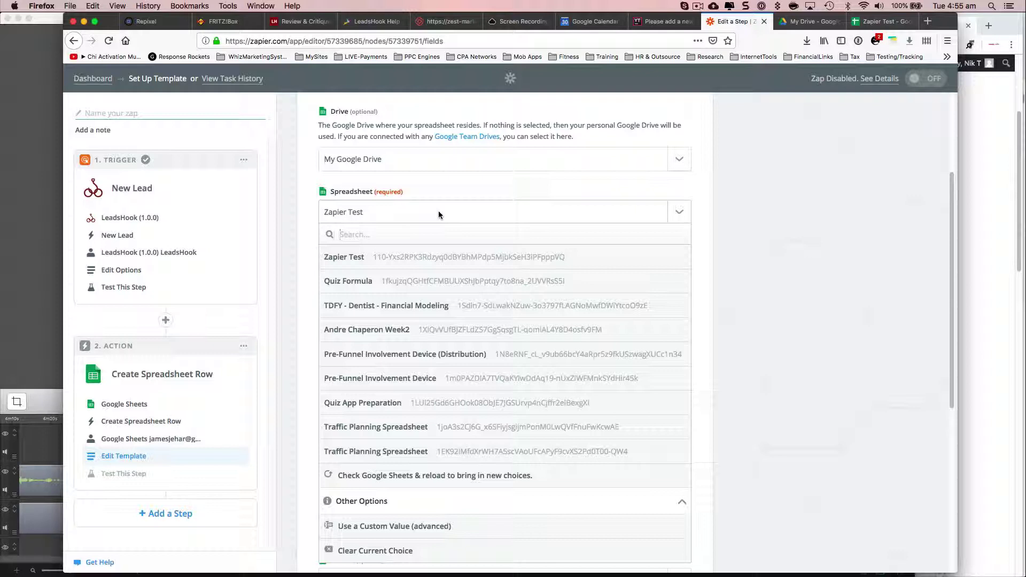
pyautogui.write('za')
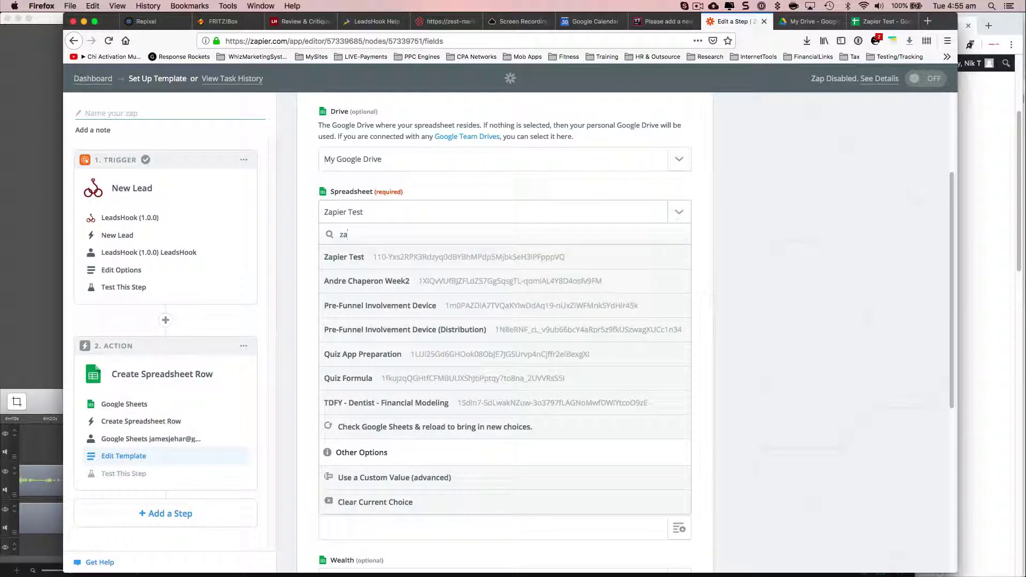
pyautogui.write('p')
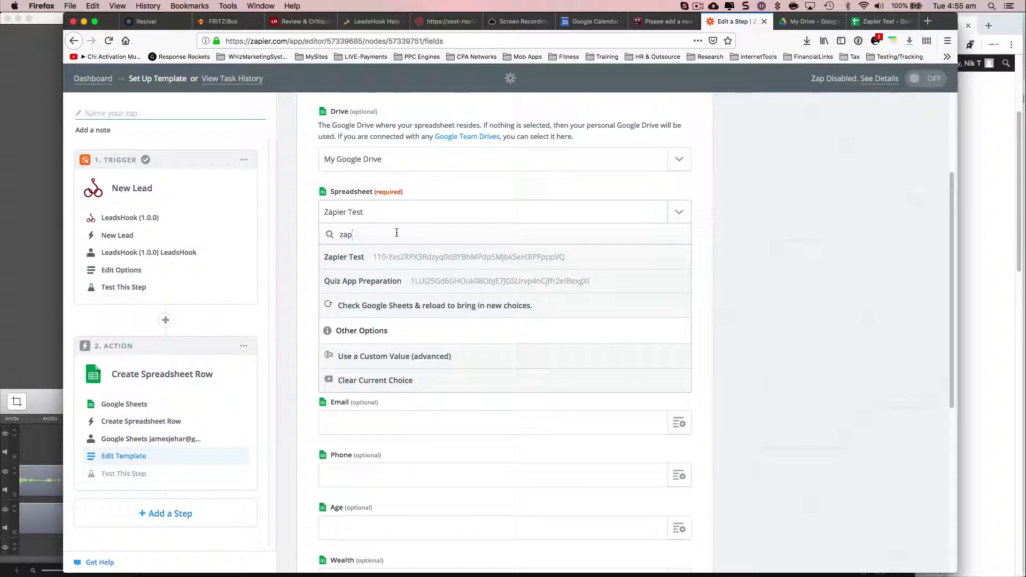
pyautogui.press('BackSpace')
pyautogui.press('BackSpace')
pyautogui.press('BackSpace')
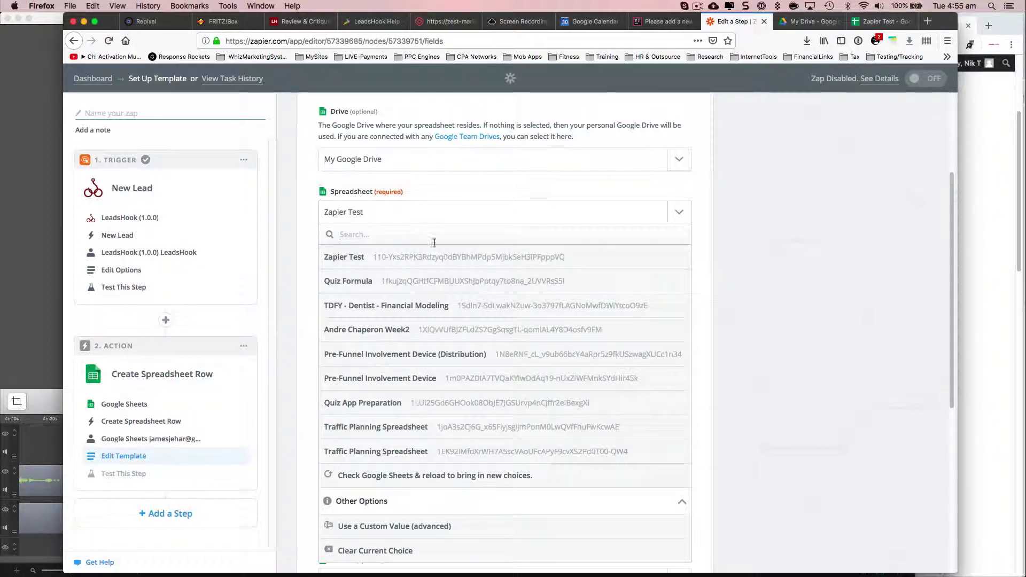
pyautogui.click(781, 275)
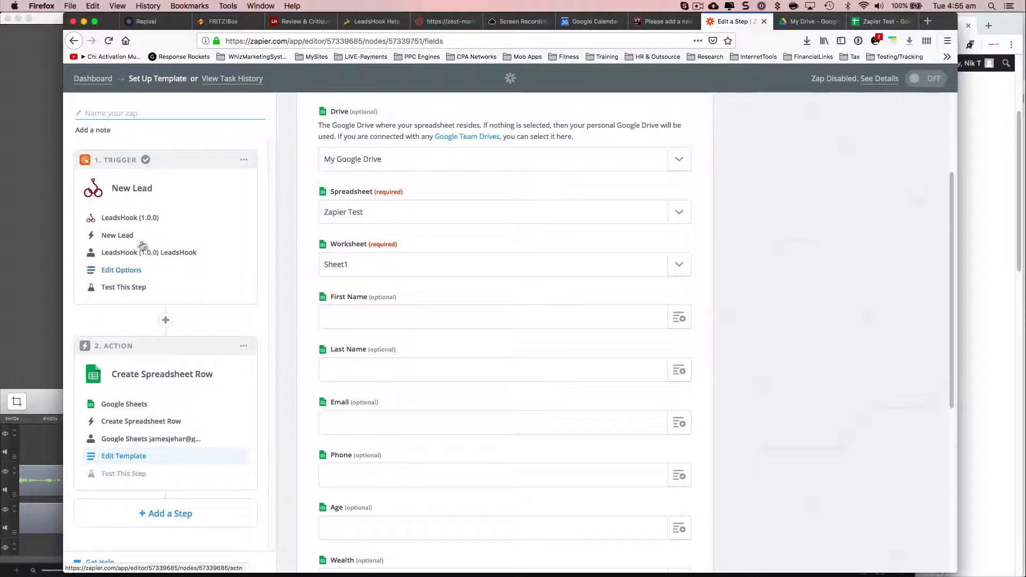
# Change the LeadsHook trigger's decision tree to 'test zapier big lead' and continue
pyautogui.click(132, 219)
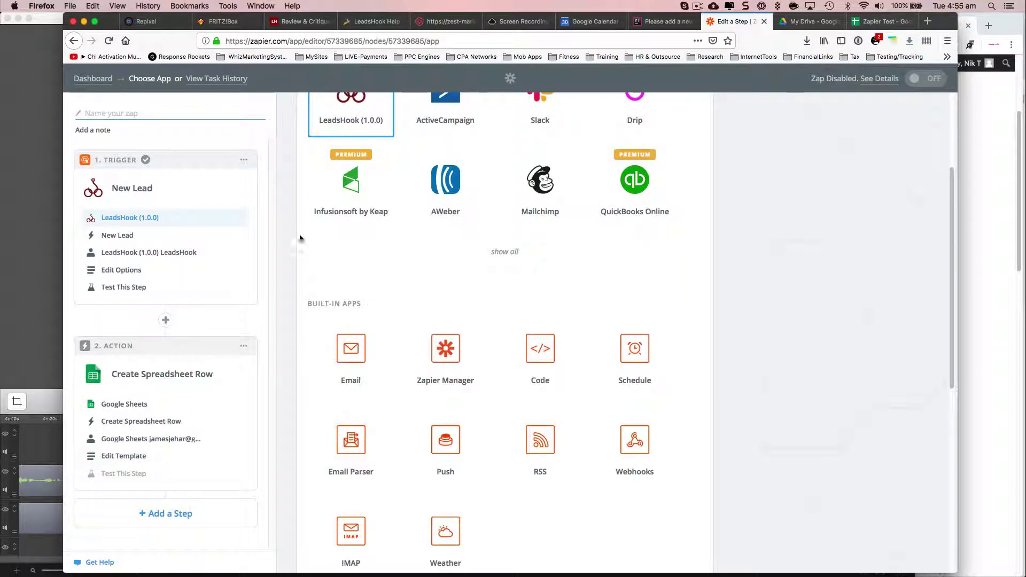
pyautogui.click(122, 236)
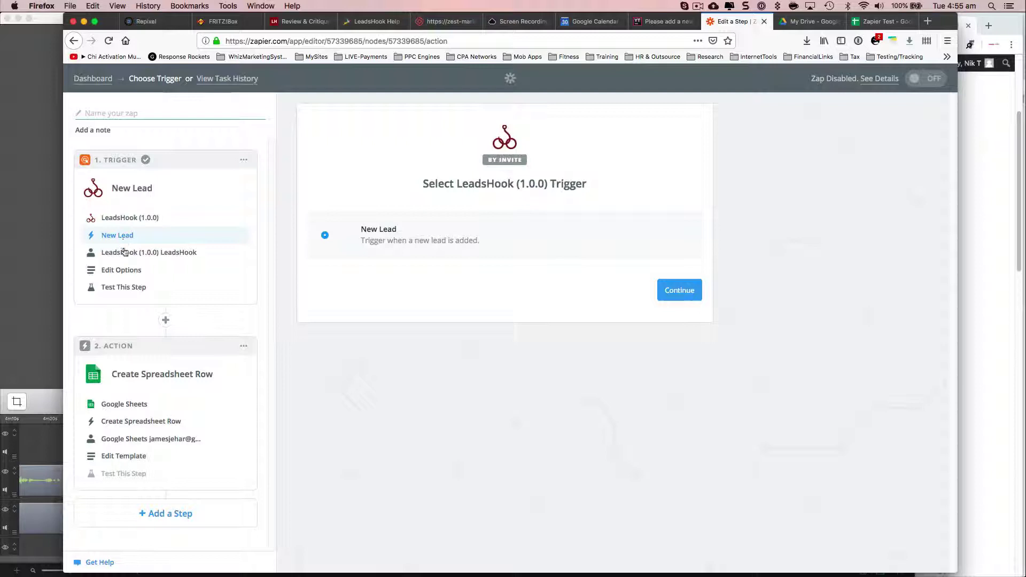
pyautogui.click(124, 252)
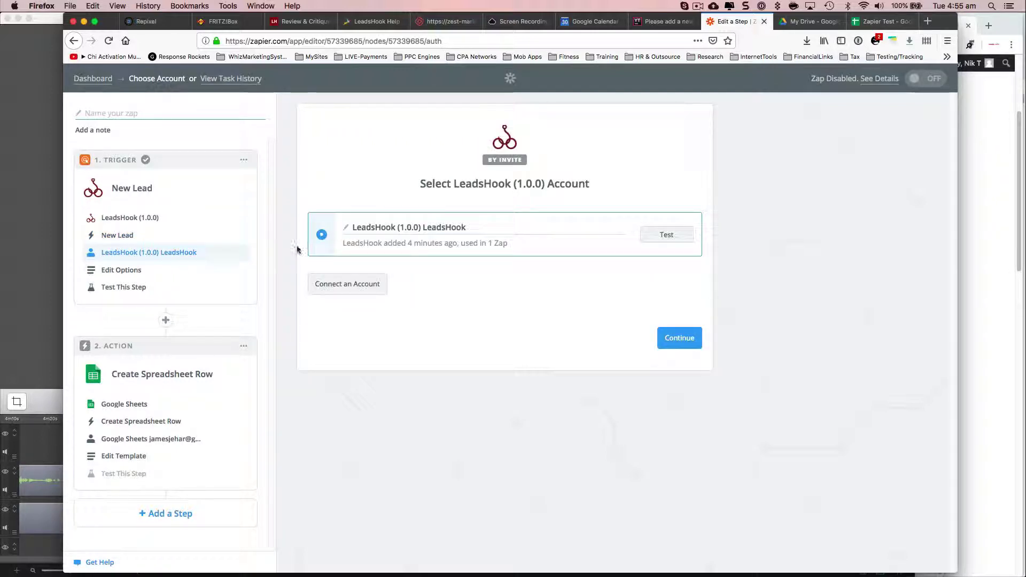
pyautogui.click(129, 271)
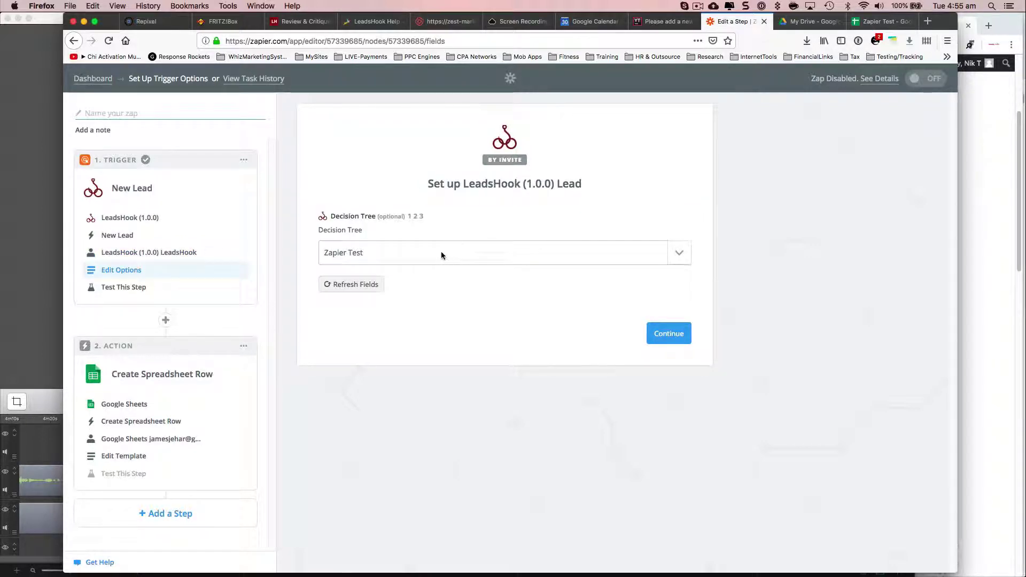
pyautogui.click(441, 255)
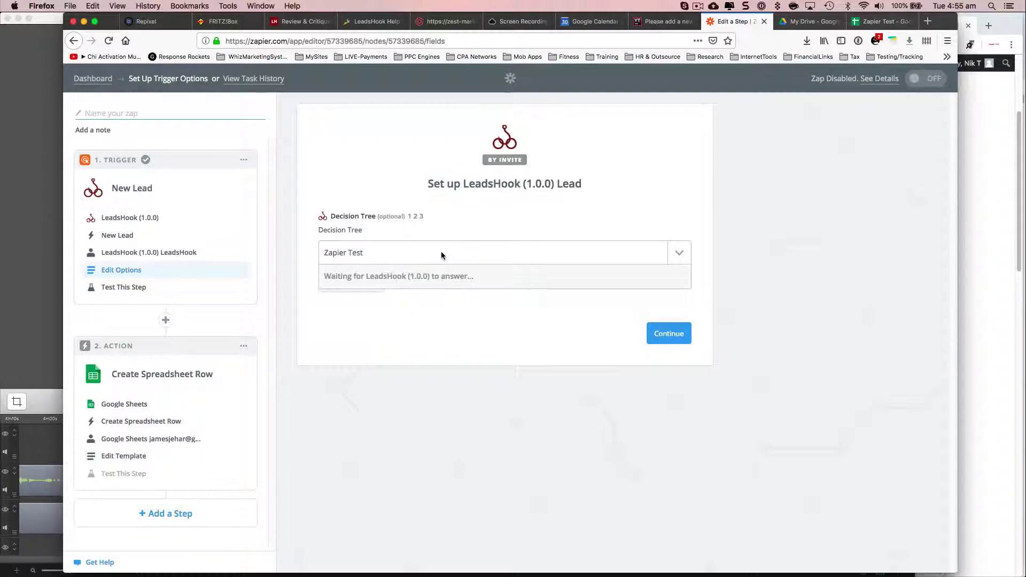
pyautogui.write('zap')
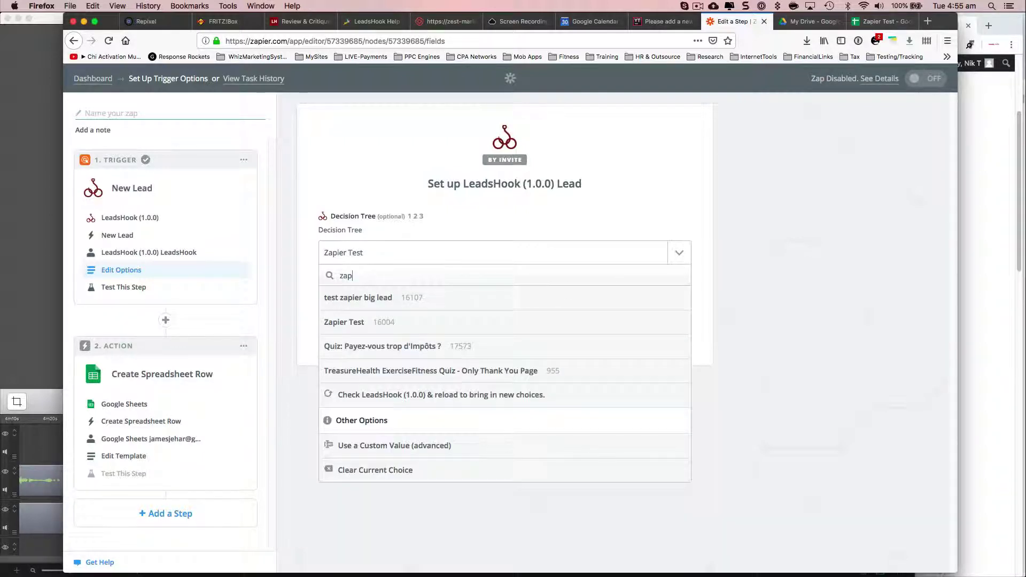
pyautogui.click(376, 298)
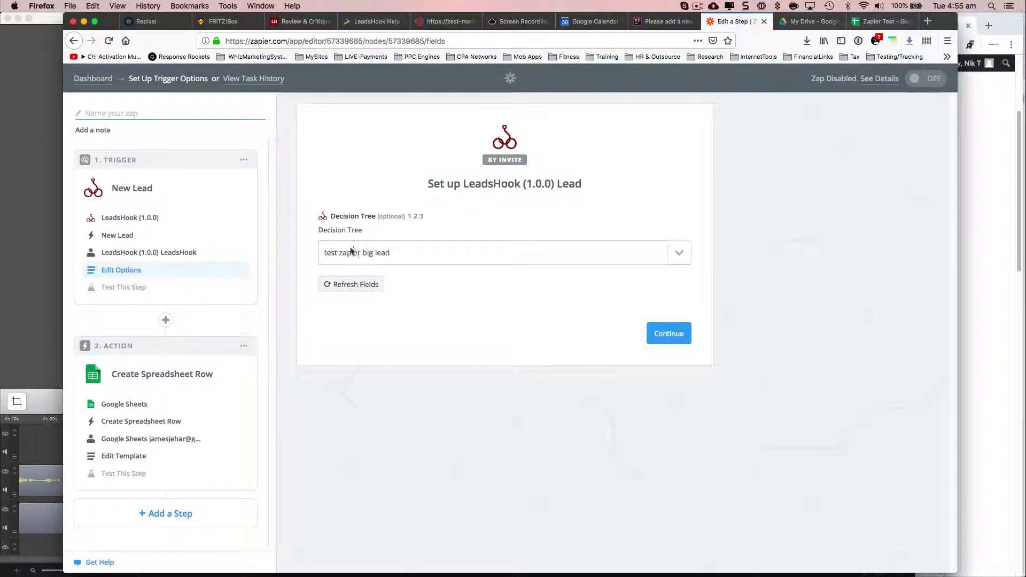
pyautogui.click(667, 333)
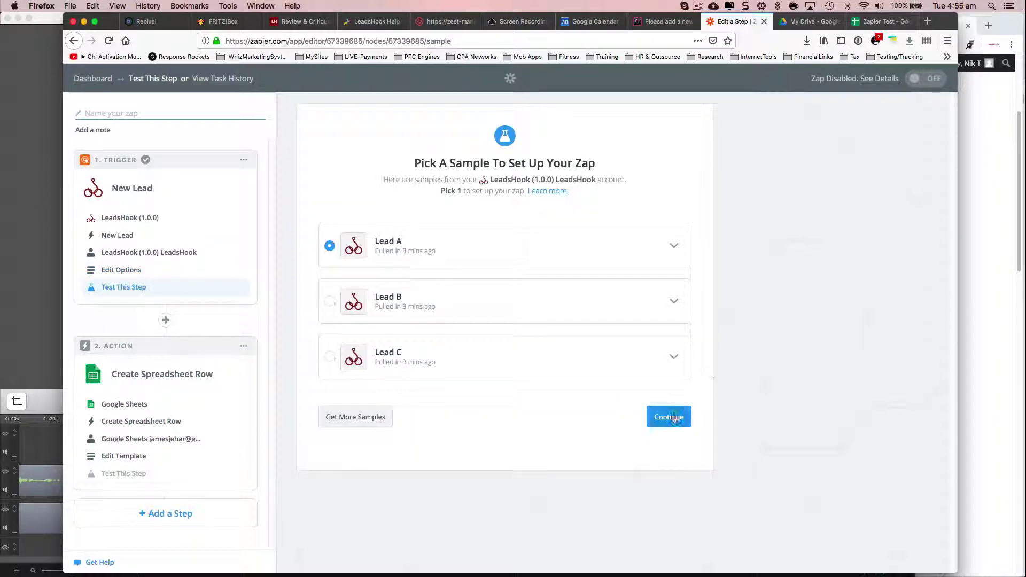
# Accept the sample lead and go back through the action to its row template
pyautogui.click(675, 418)
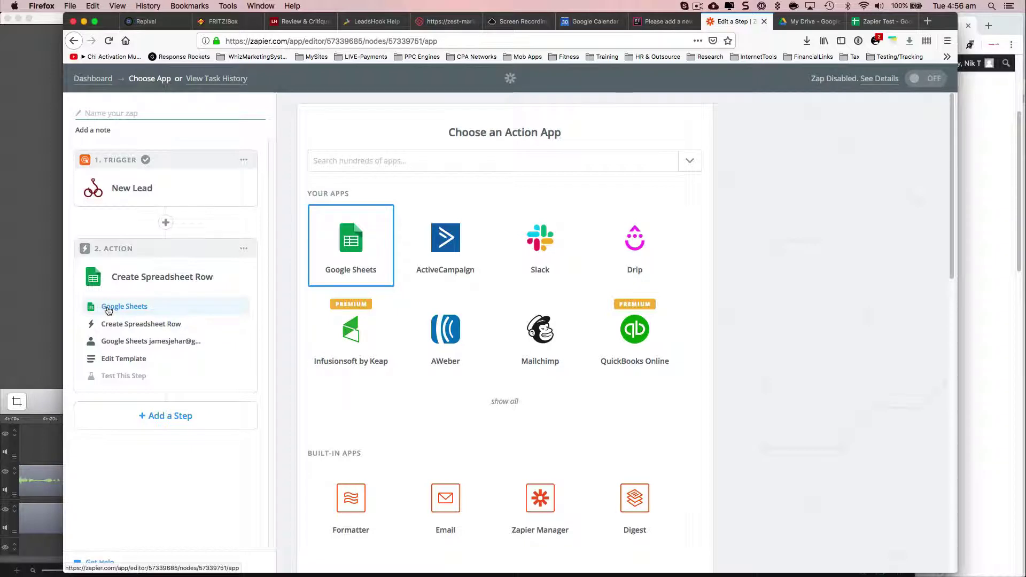
pyautogui.click(138, 325)
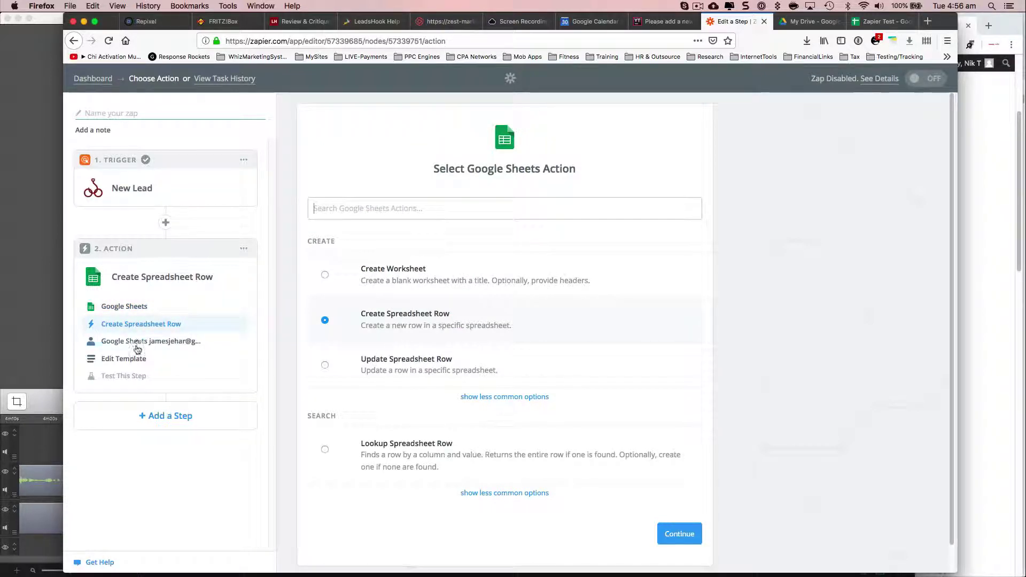
pyautogui.click(138, 345)
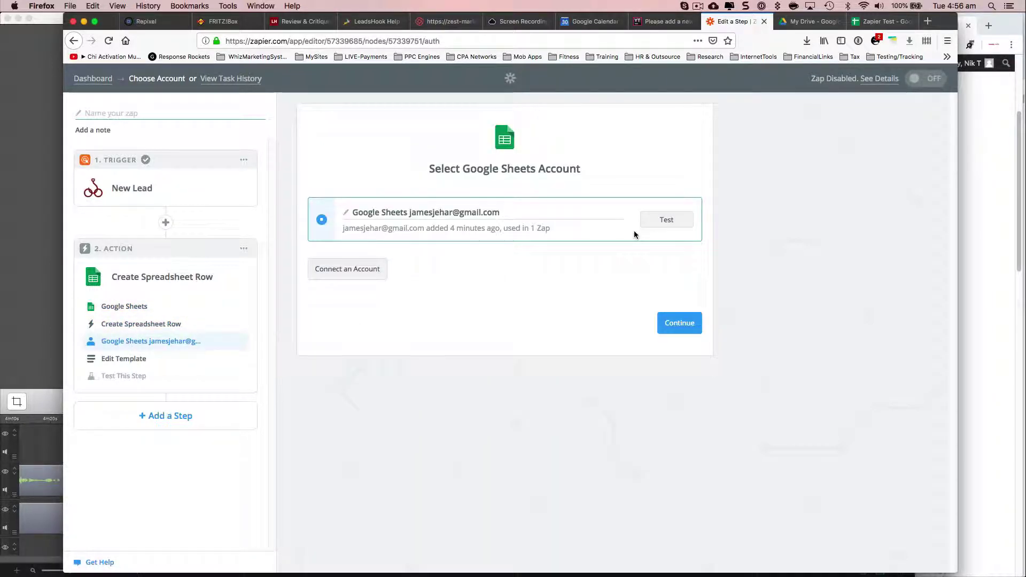
pyautogui.click(135, 357)
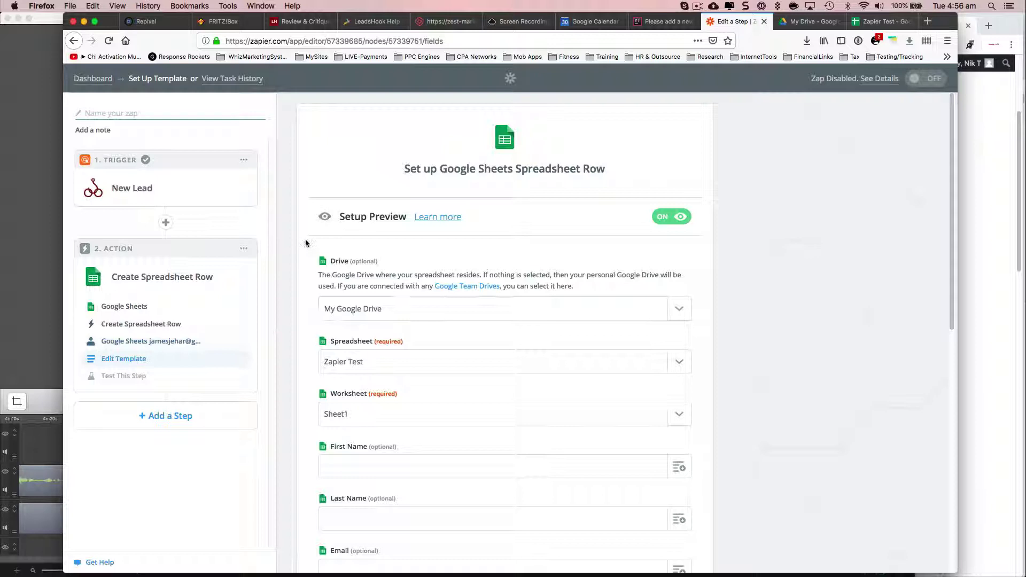
pyautogui.scroll(-5, 306, 243)
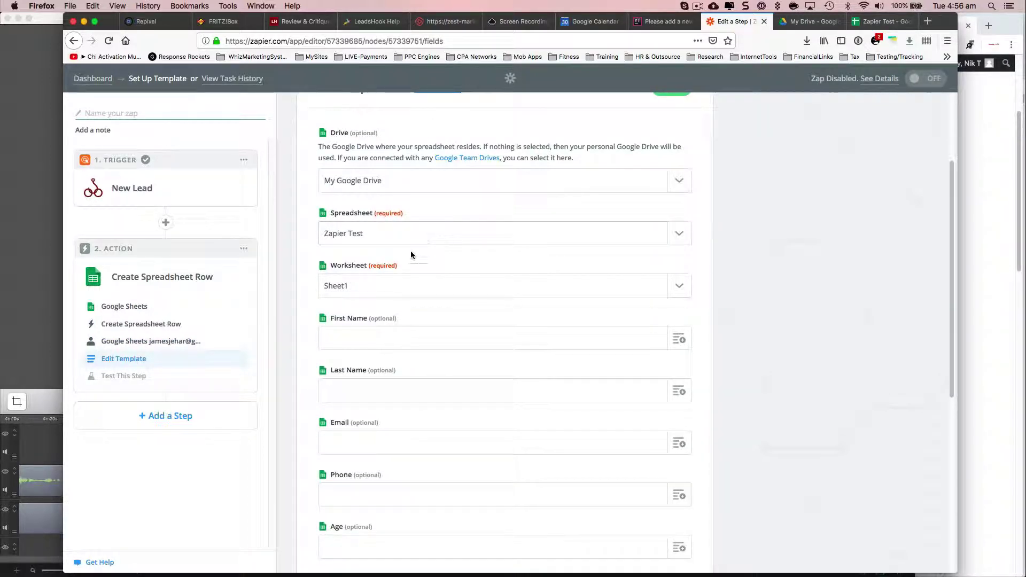
# Browse the New Lead data for First Name, dismiss the list, and return to the form's top
pyautogui.click(471, 334)
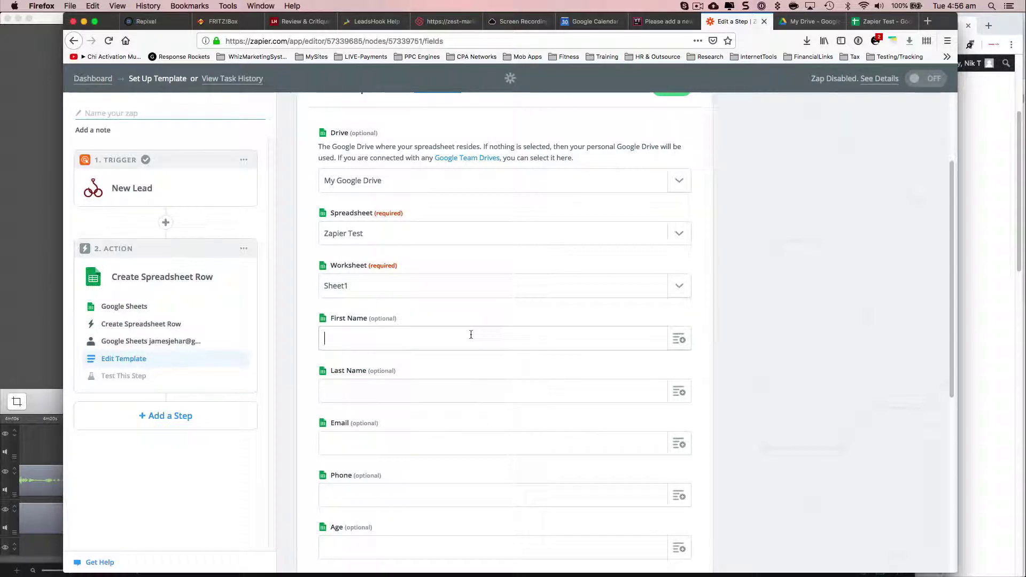
pyautogui.click(677, 341)
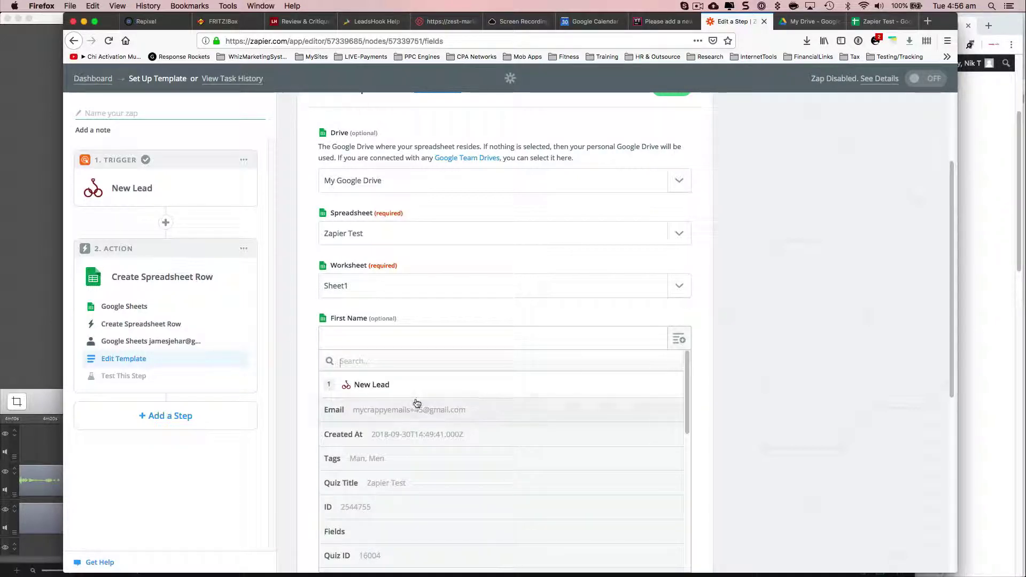
pyautogui.scroll(-10, 439, 390)
pyautogui.scroll(10, 439, 390)
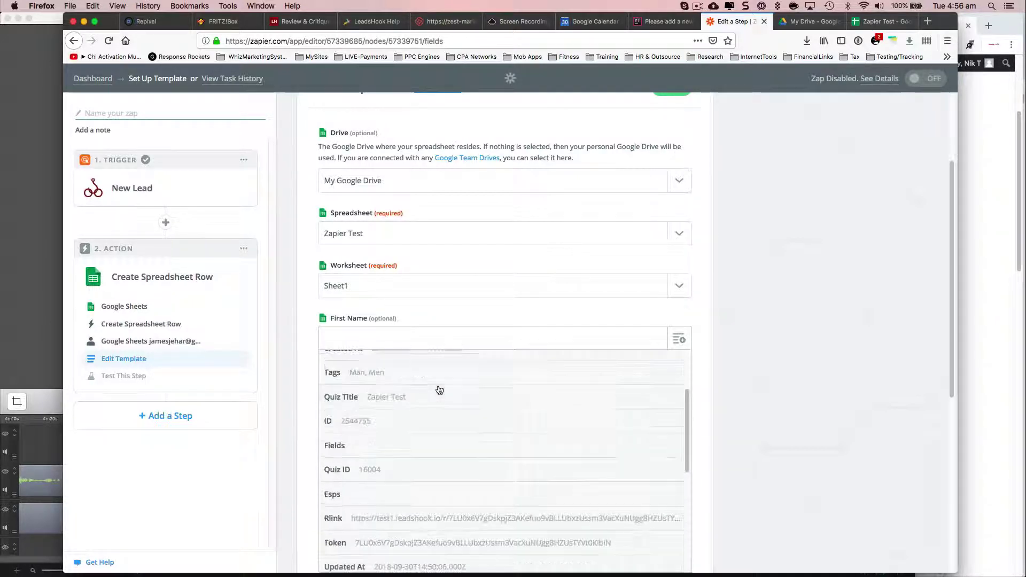
pyautogui.scroll(-10, 439, 389)
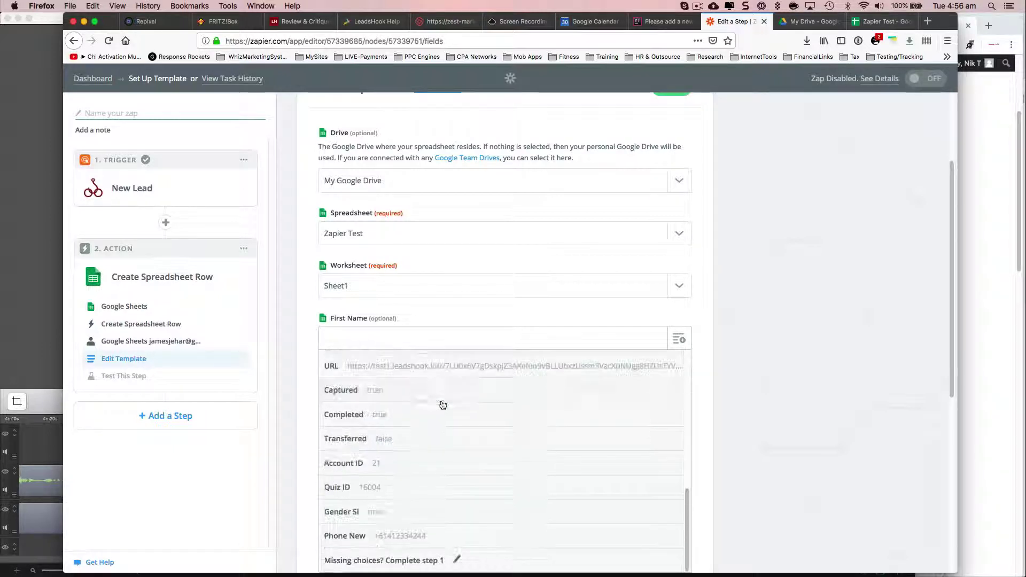
pyautogui.scroll(10, 439, 400)
pyautogui.click(759, 323)
pyautogui.scroll(5, 680, 315)
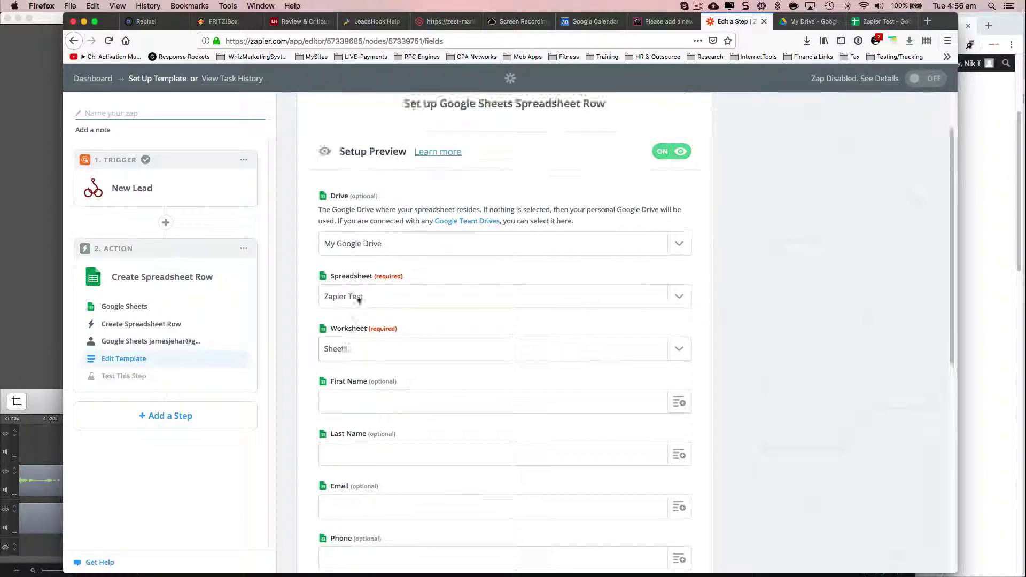
# Delete the existing Google Sheets action step
pyautogui.click(243, 249)
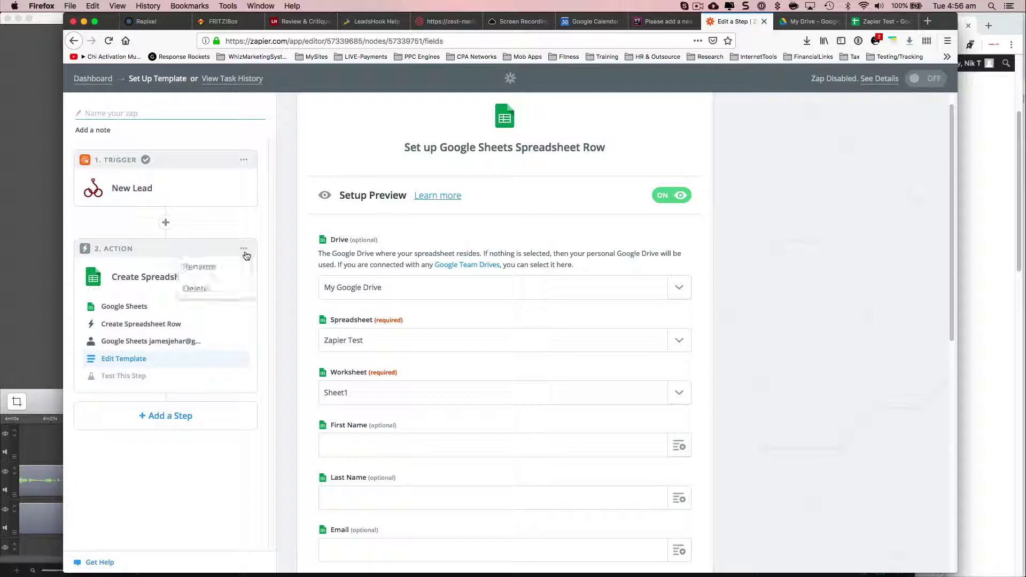
pyautogui.click(207, 293)
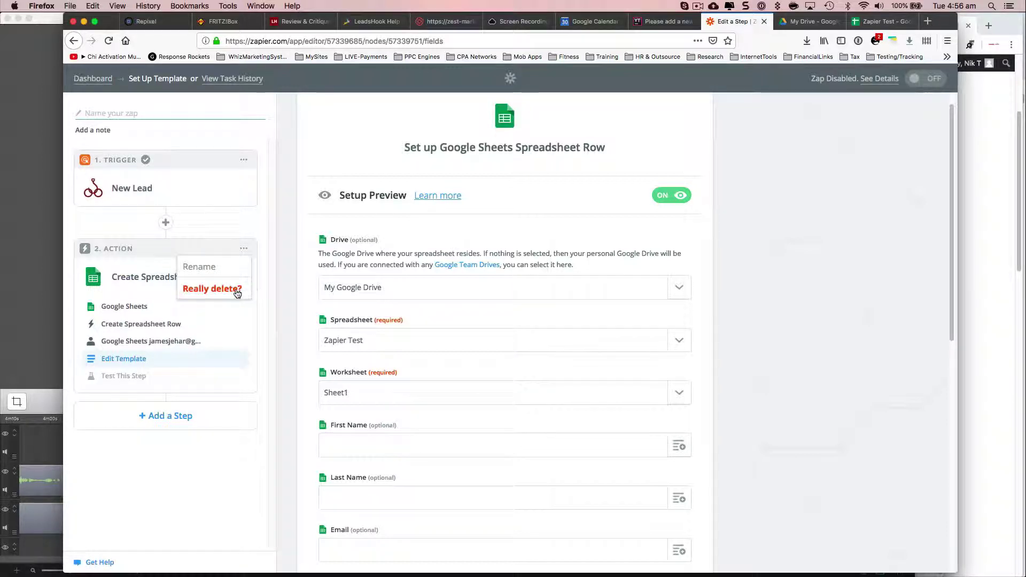
pyautogui.click(236, 290)
# Add a Google Sheets Create Spreadsheet Row action and test the connected Sheets account
pyautogui.click(190, 231)
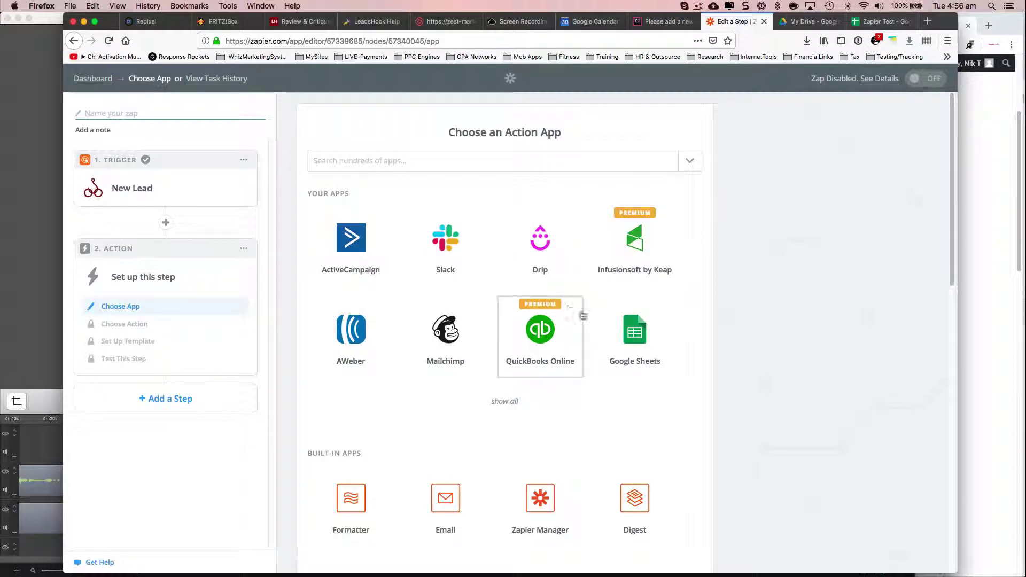
pyautogui.click(630, 328)
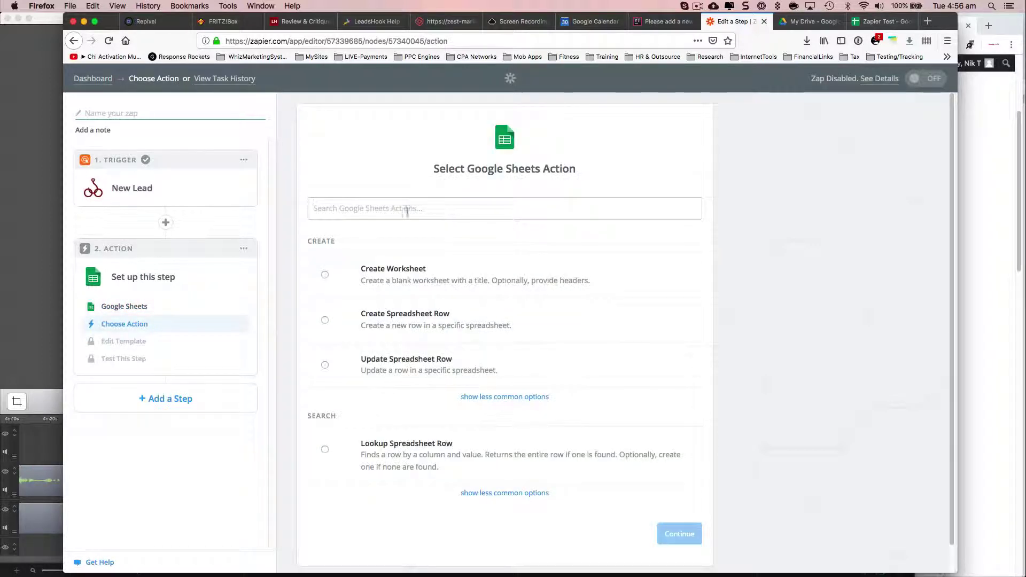
pyautogui.click(418, 321)
pyautogui.click(683, 532)
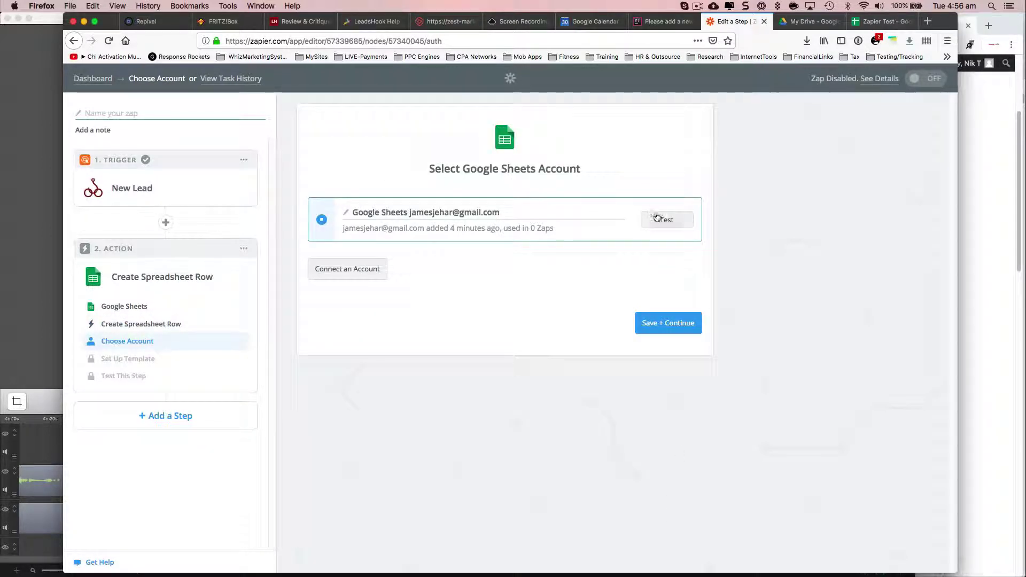
pyautogui.click(664, 221)
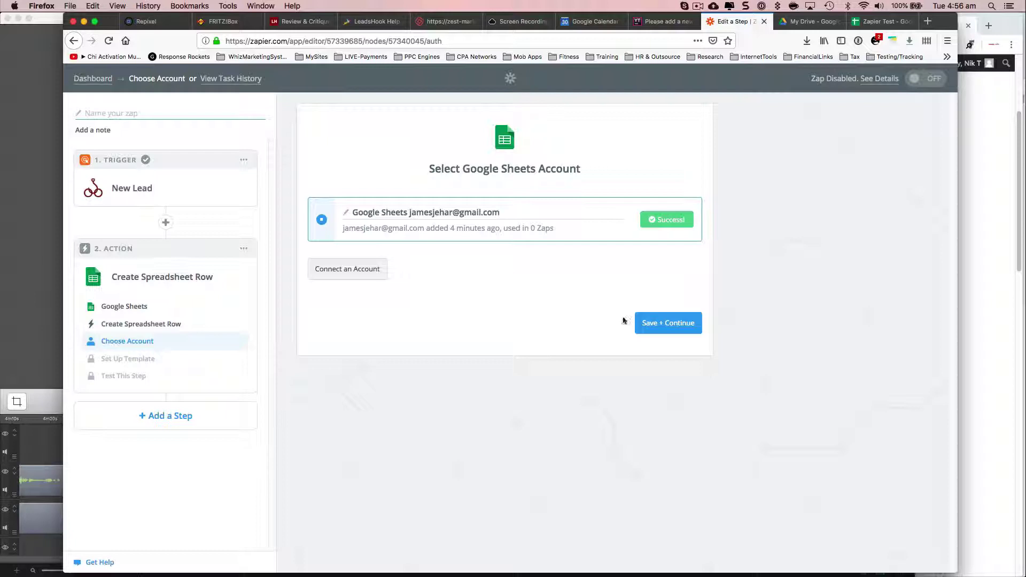
pyautogui.click(661, 326)
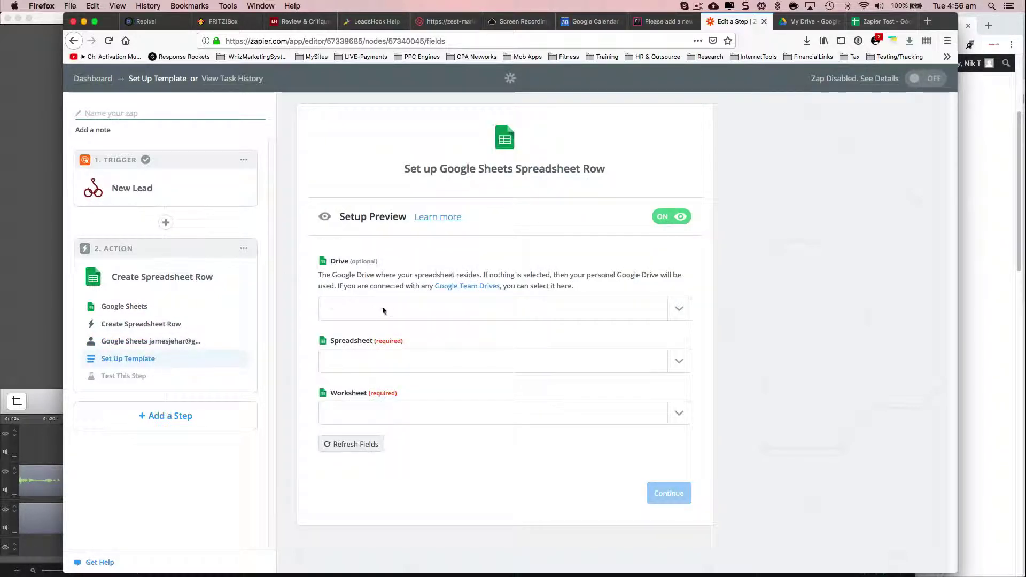
# Choose Drive My Google Drive, spreadsheet Zapier Test and worksheet Sheet1 so the column fields load
pyautogui.click(384, 309)
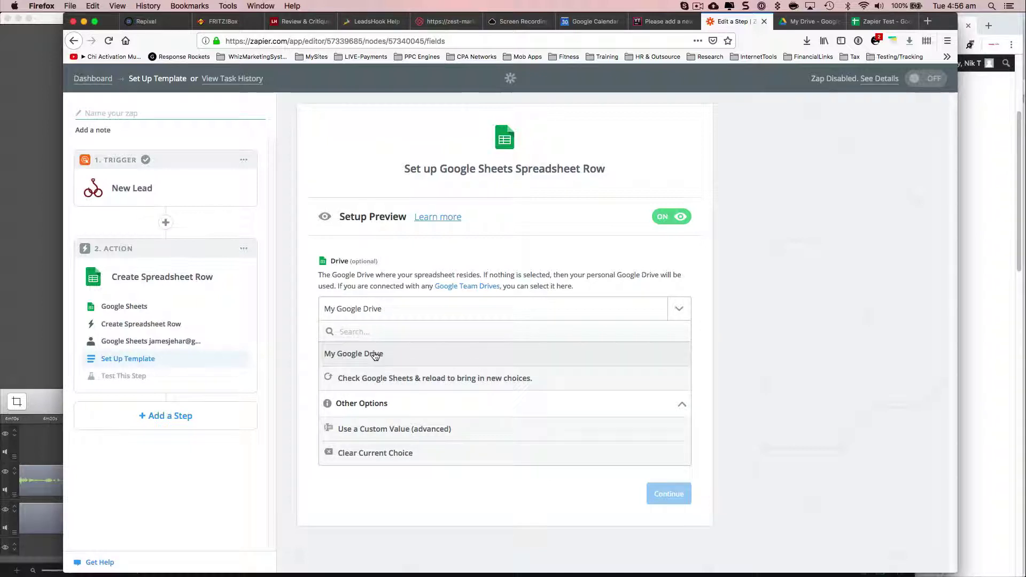
pyautogui.click(375, 355)
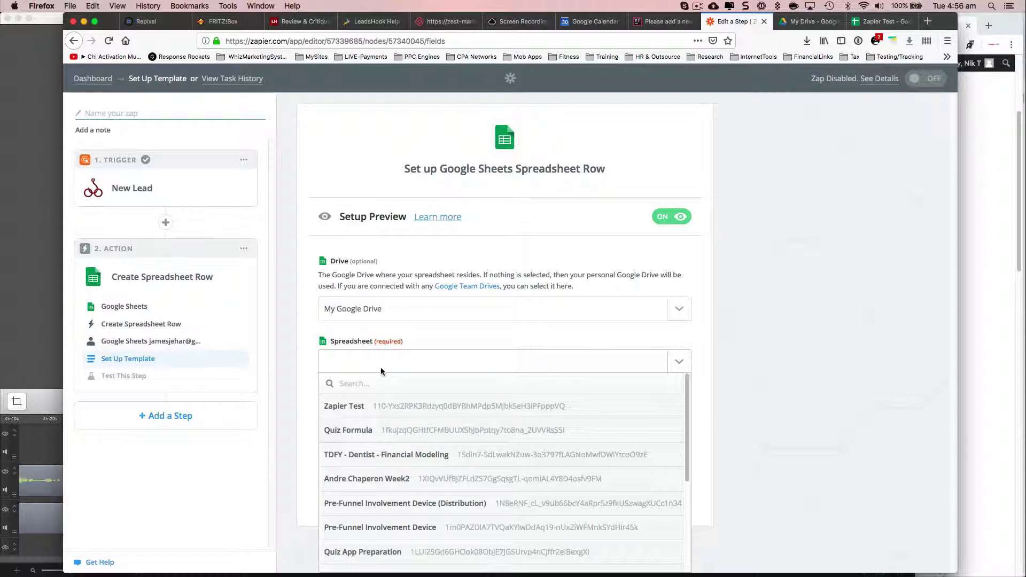
pyautogui.click(376, 406)
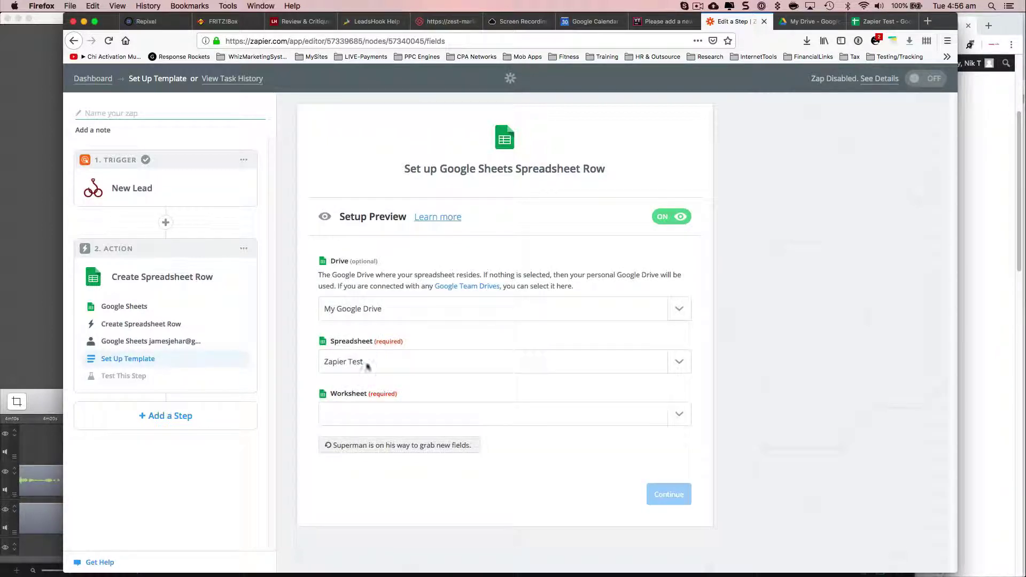
pyautogui.click(389, 414)
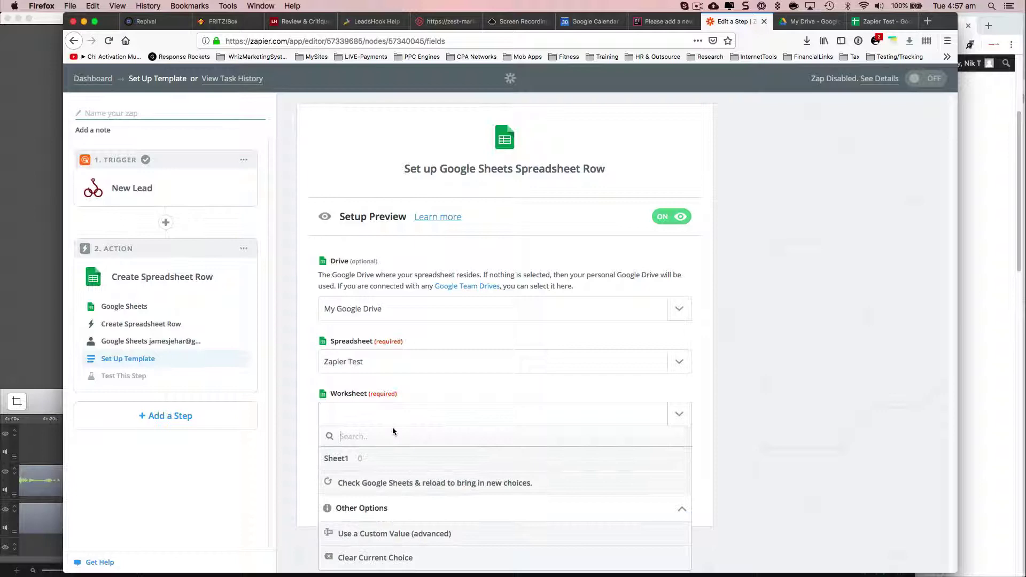
pyautogui.click(348, 458)
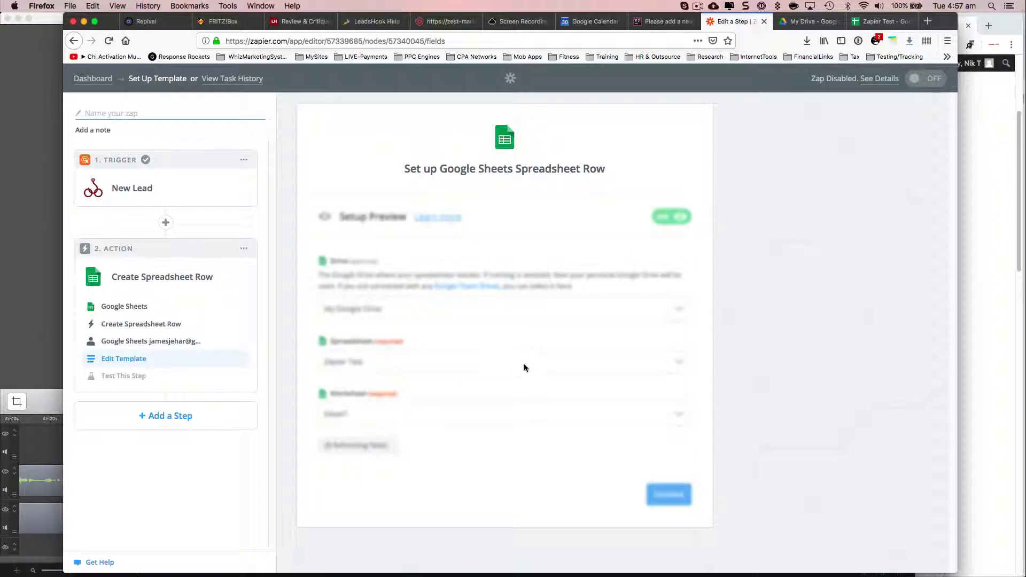
pyautogui.scroll(-8, 524, 364)
pyautogui.scroll(3, 523, 366)
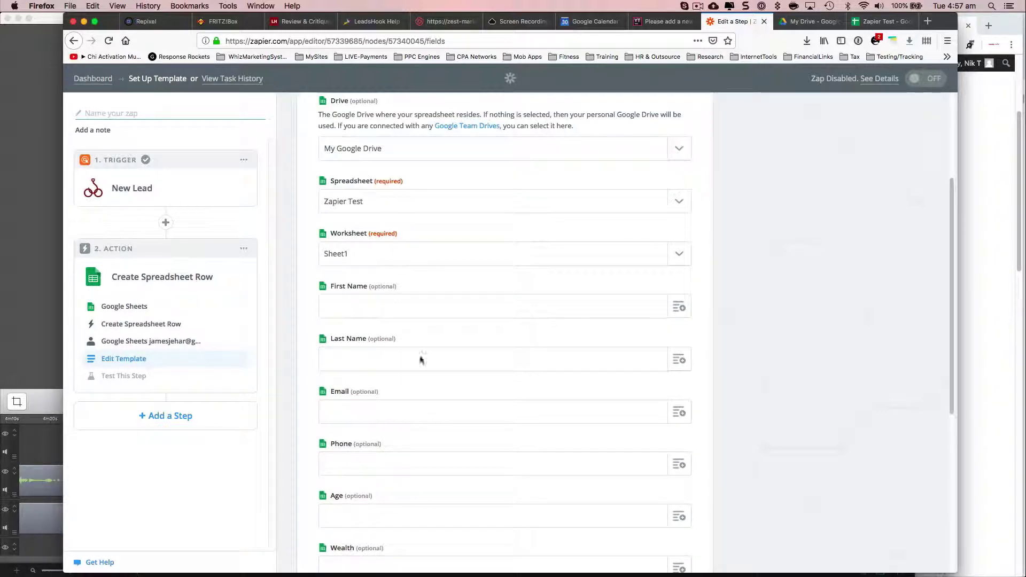
pyautogui.scroll(-8, 437, 393)
pyautogui.scroll(8, 437, 396)
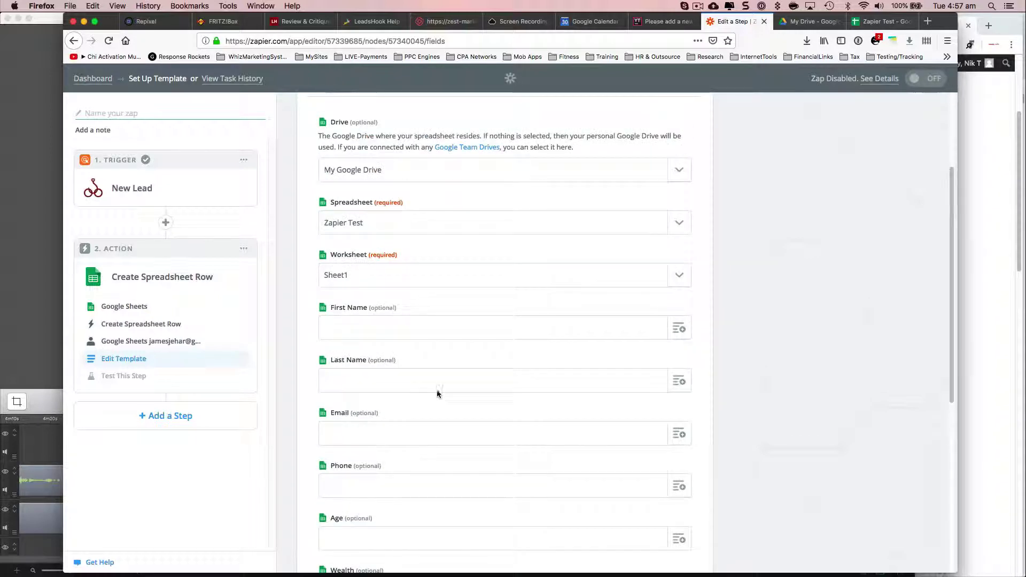
# Leave First Name unmapped and map the New Lead email into the Email column
pyautogui.click(433, 327)
pyautogui.click(679, 329)
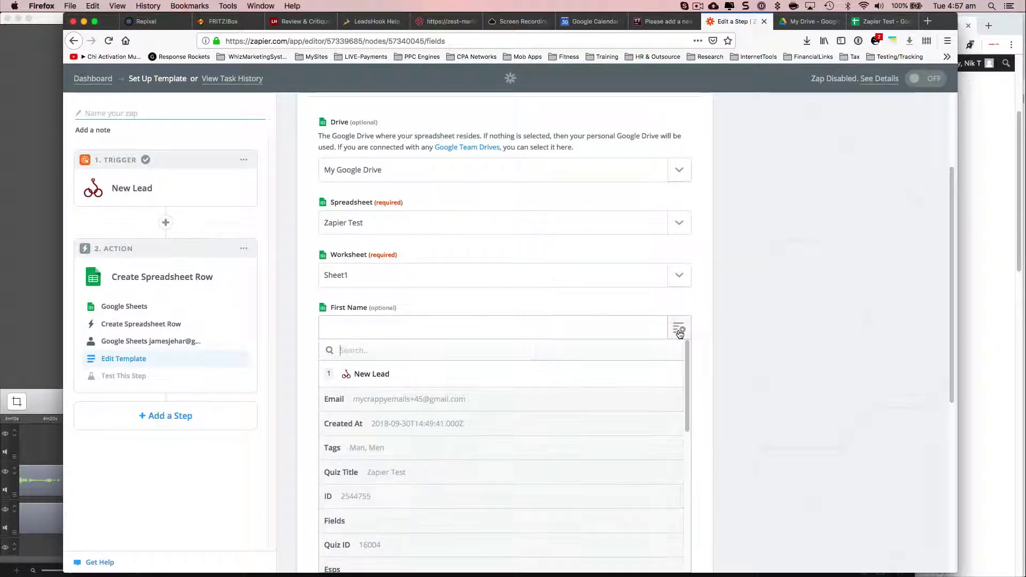
pyautogui.scroll(-10, 458, 380)
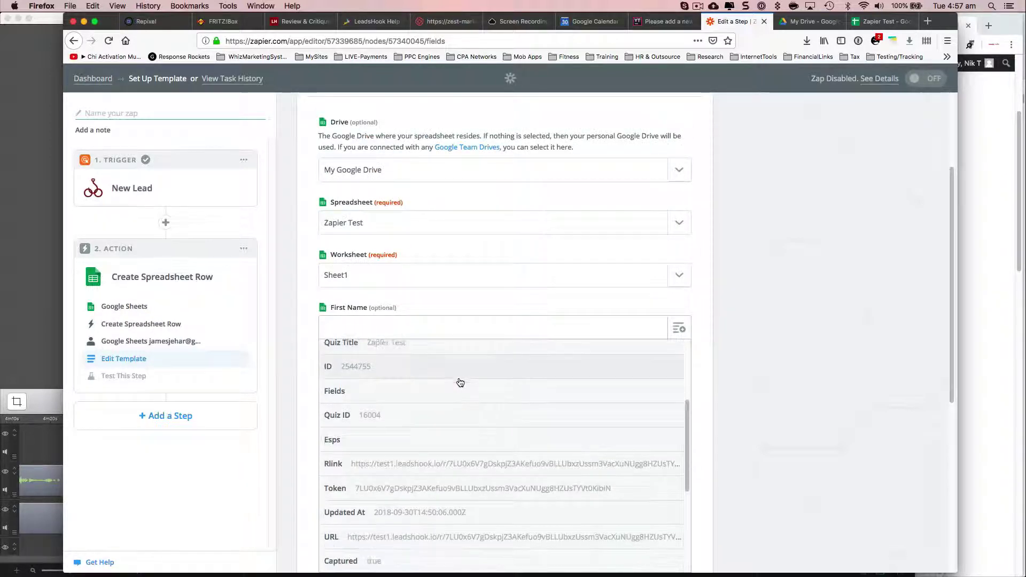
pyautogui.scroll(10, 459, 382)
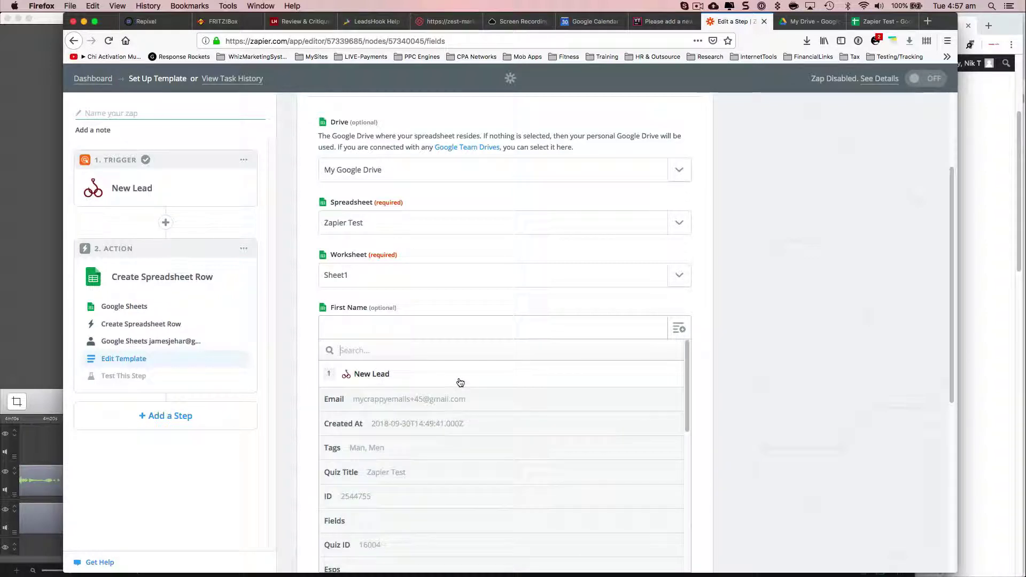
pyautogui.click(780, 317)
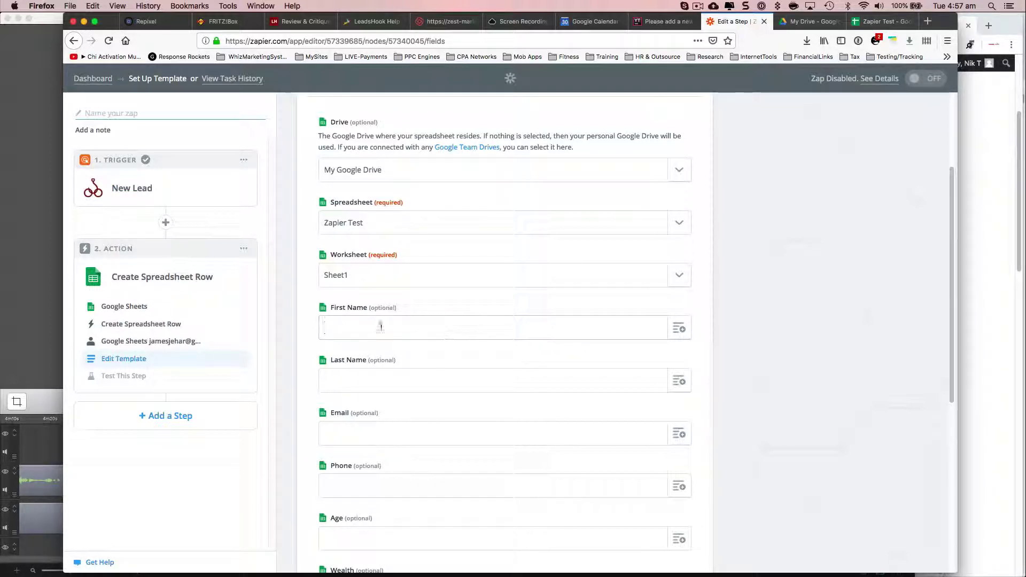
pyautogui.click(385, 432)
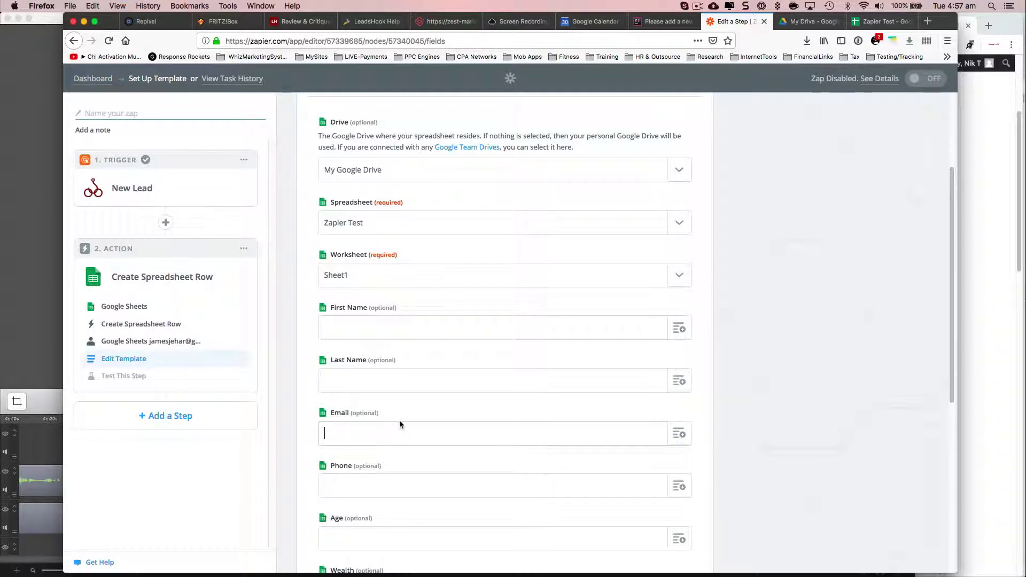
pyautogui.scroll(-5, 400, 419)
pyautogui.scroll(4, 408, 412)
pyautogui.scroll(-2, 408, 413)
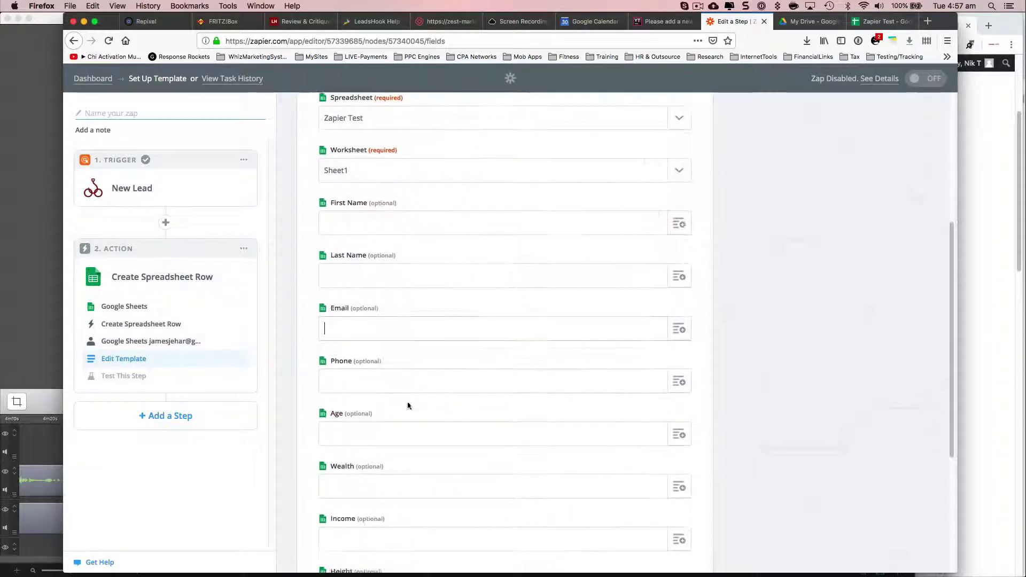
pyautogui.click(675, 328)
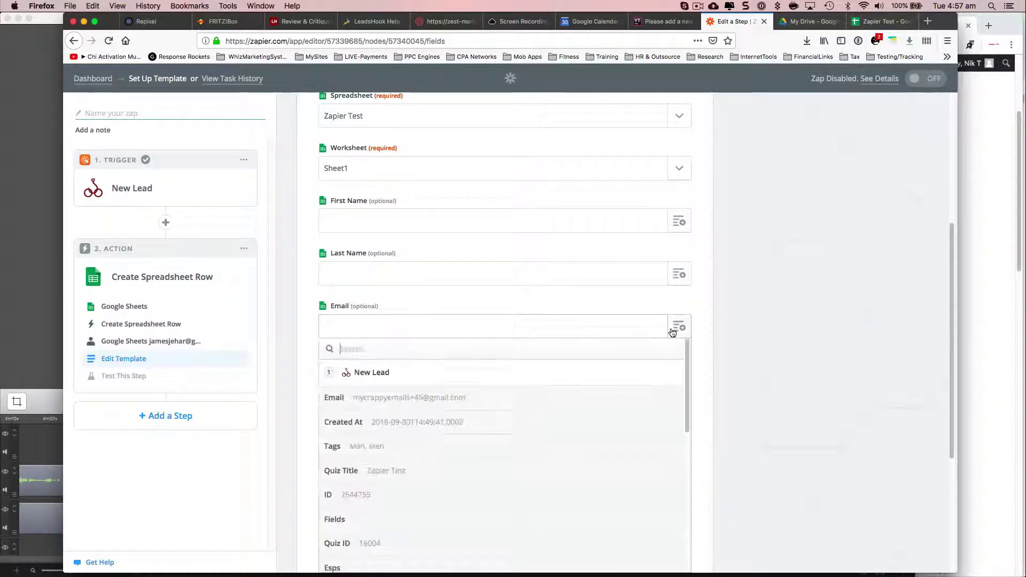
pyautogui.click(421, 397)
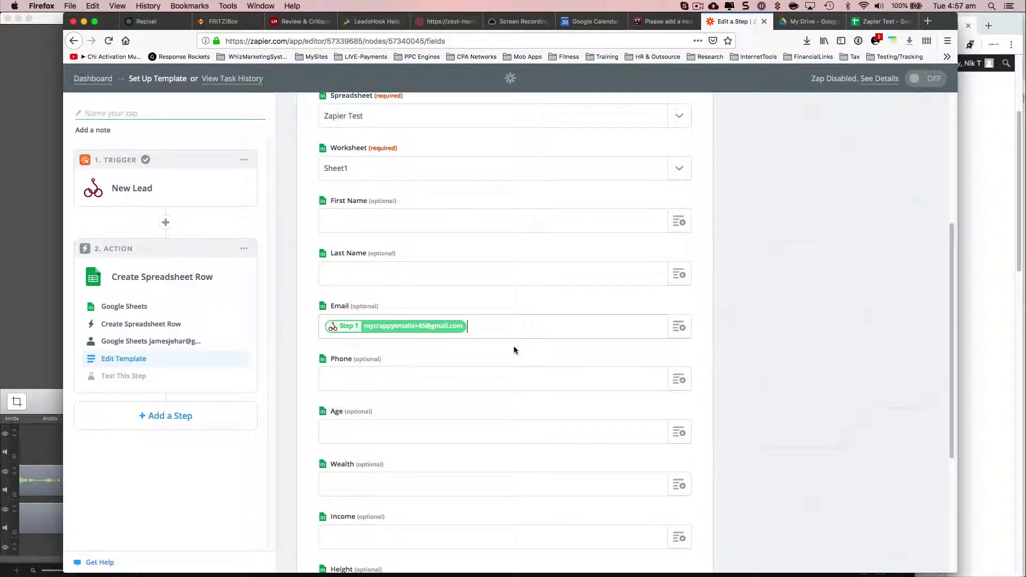
# Leave Phone empty and bring up the LeadsHook trigger options showing the Aweber Test decision tree
pyautogui.scroll(-2, 514, 345)
pyautogui.click(661, 346)
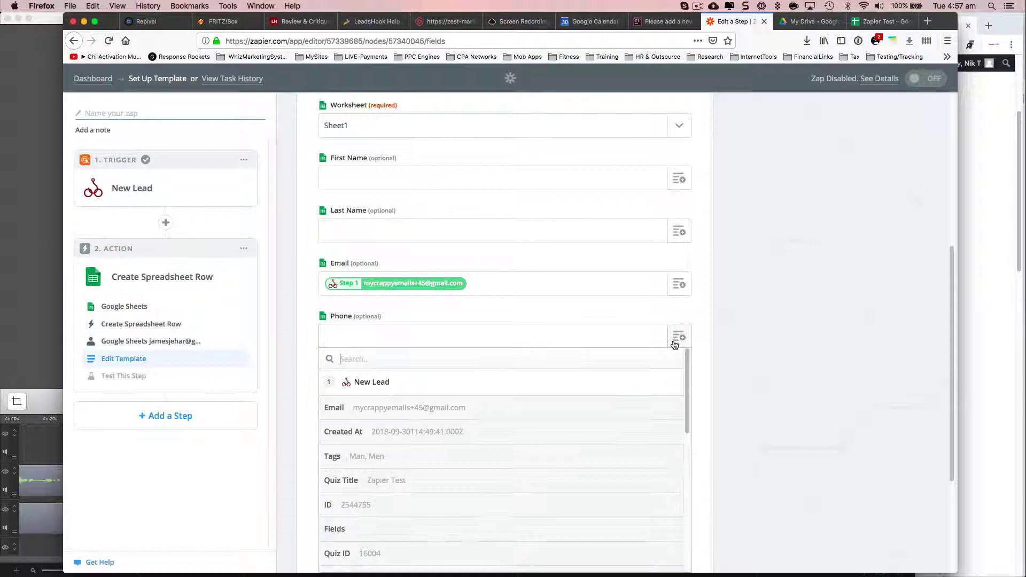
pyautogui.scroll(-3, 454, 398)
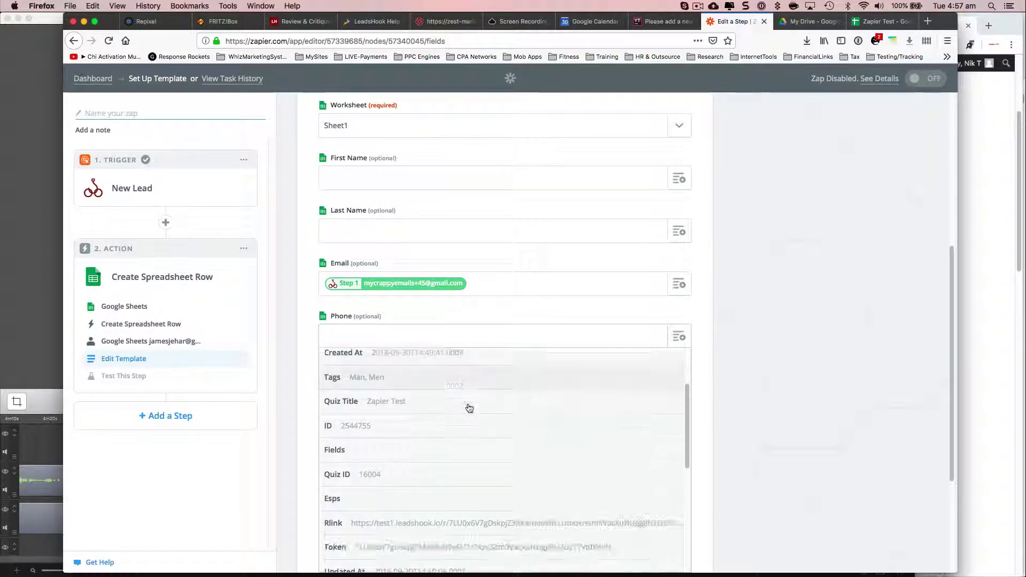
pyautogui.scroll(-5, 469, 408)
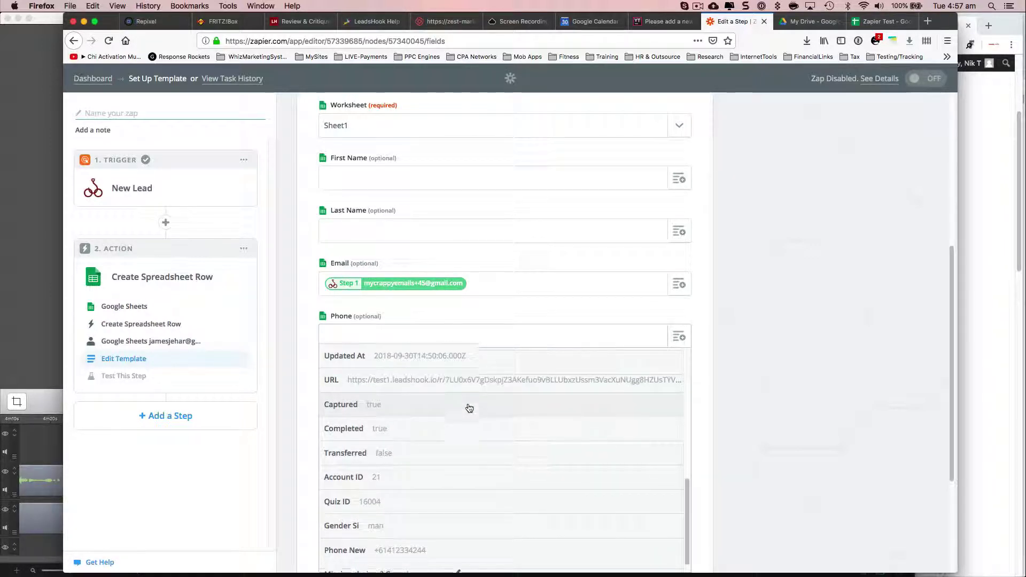
pyautogui.scroll(-1, 469, 409)
pyautogui.scroll(10, 469, 409)
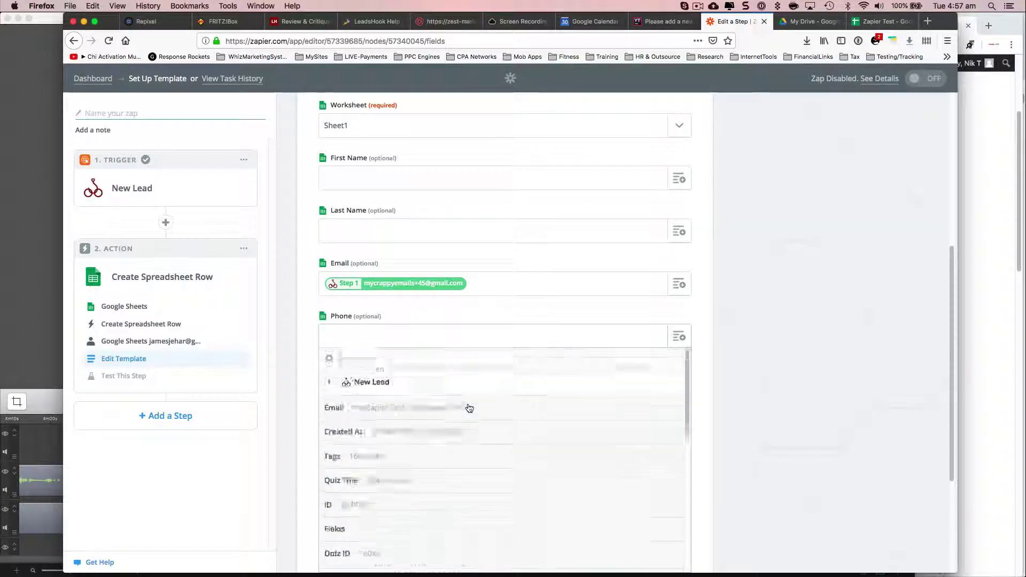
pyautogui.scroll(-8, 469, 408)
pyautogui.scroll(8, 431, 402)
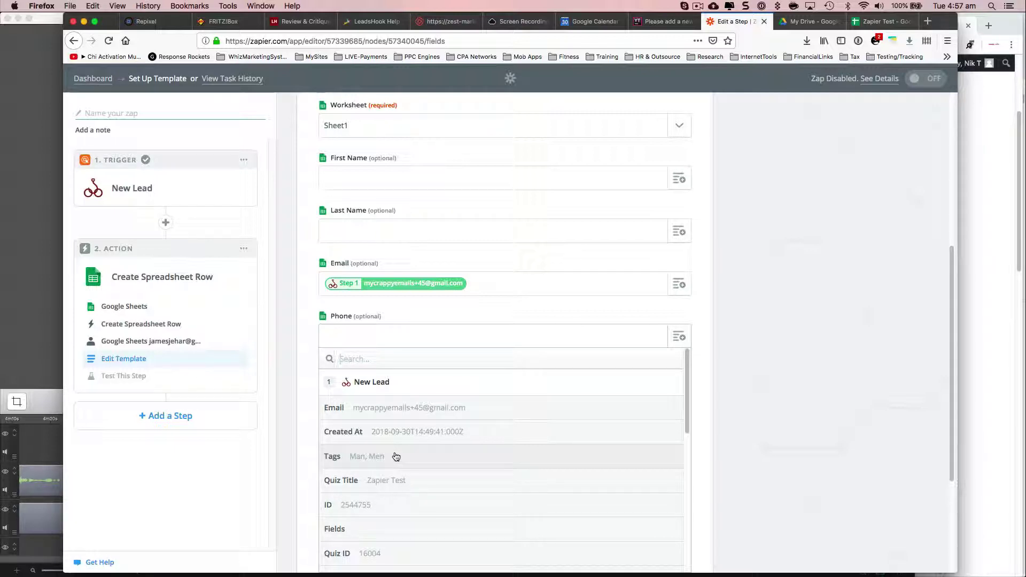
pyautogui.click(733, 277)
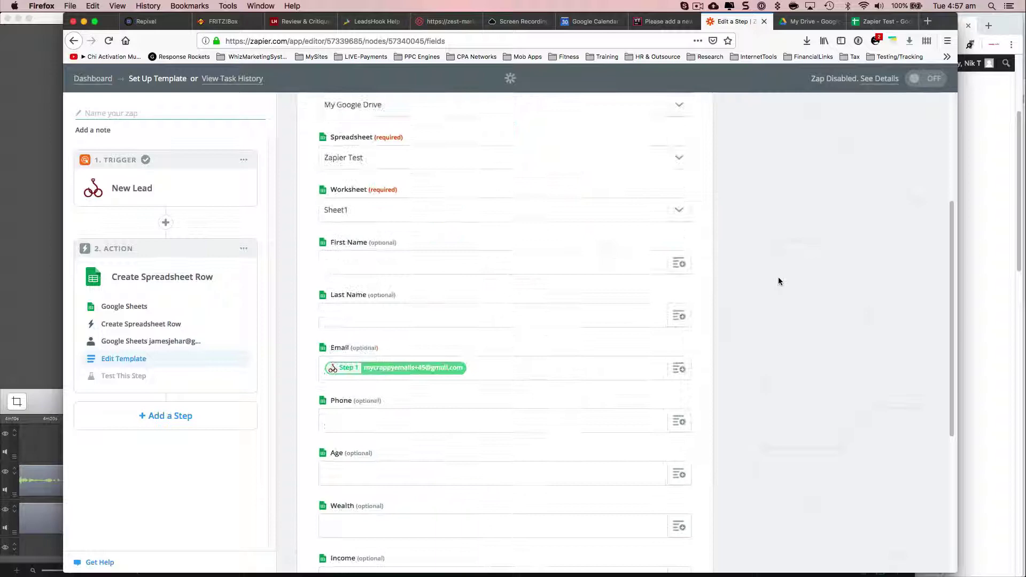
pyautogui.click(699, 7)
pyautogui.click(729, 38)
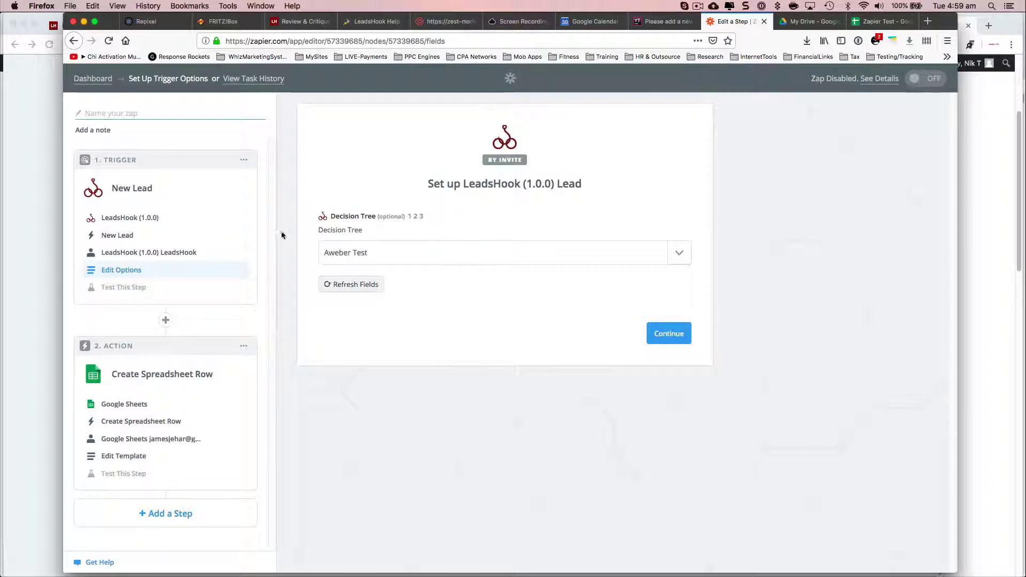
# Continue past the trigger options back to the Zapier Test, Sheet1 row template with Email mapped
pyautogui.click(666, 336)
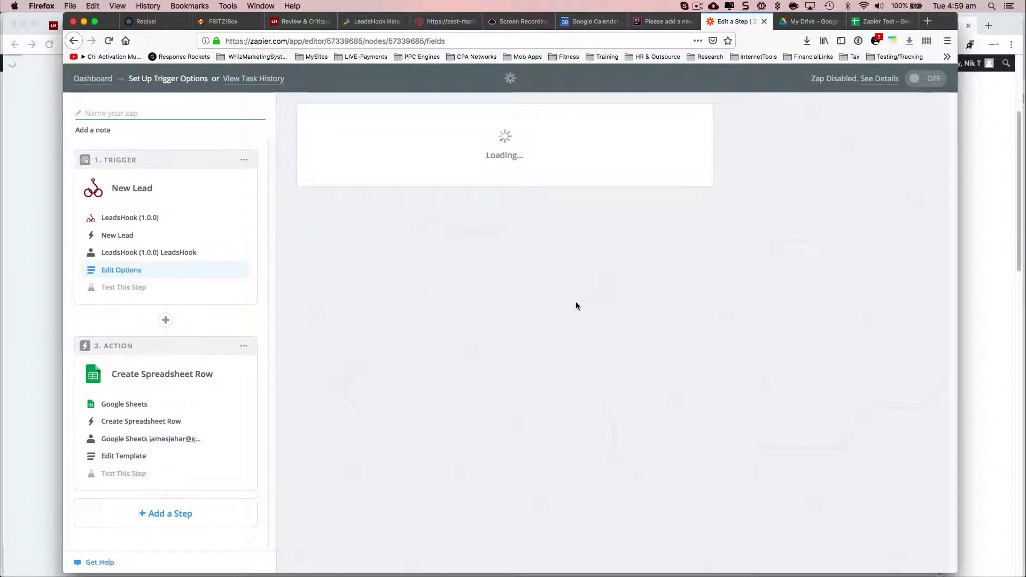
pyautogui.click(678, 416)
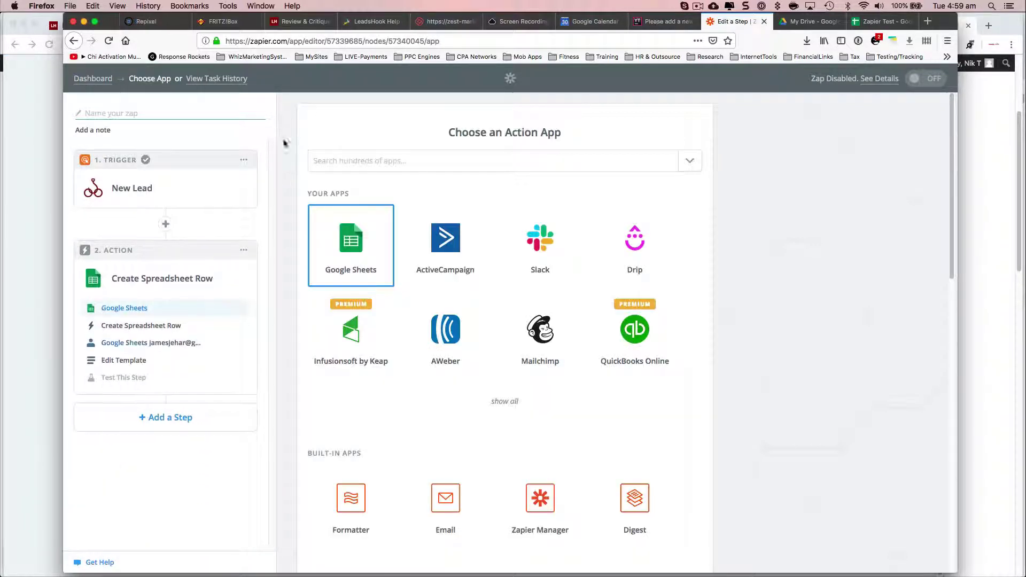
pyautogui.click(120, 327)
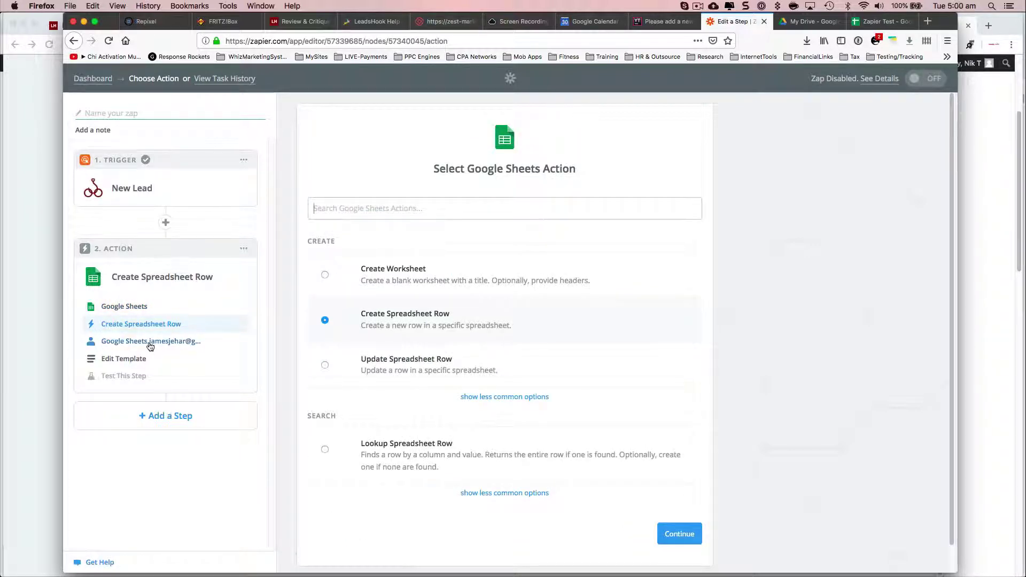
pyautogui.click(148, 342)
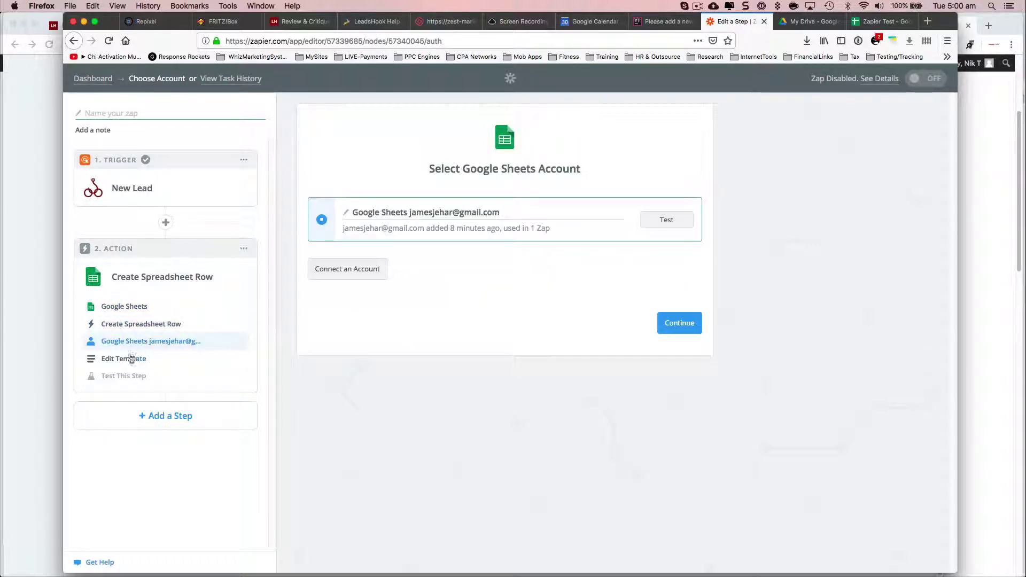
pyautogui.click(126, 362)
pyautogui.scroll(-3, 323, 262)
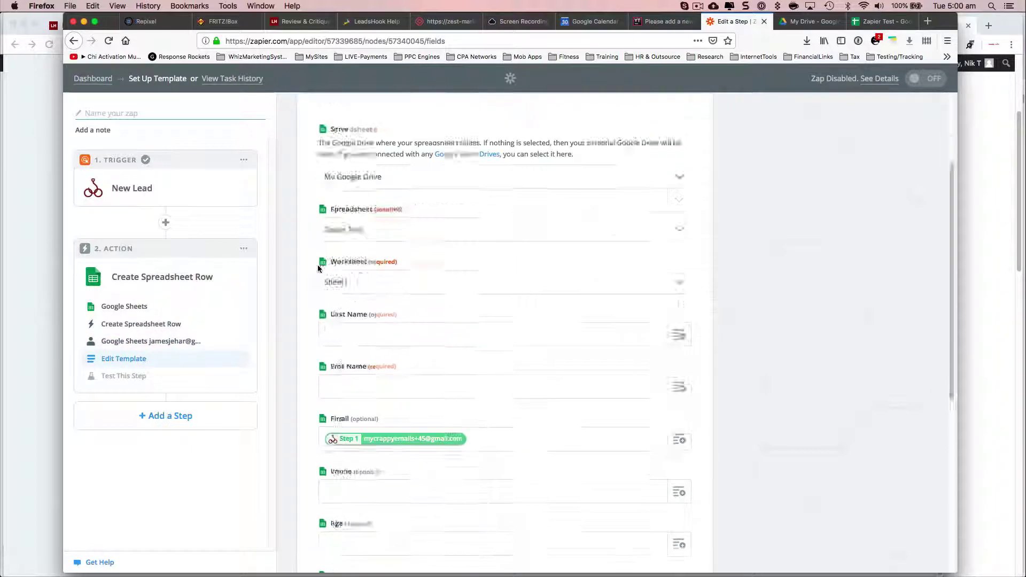
pyautogui.scroll(1, 329, 267)
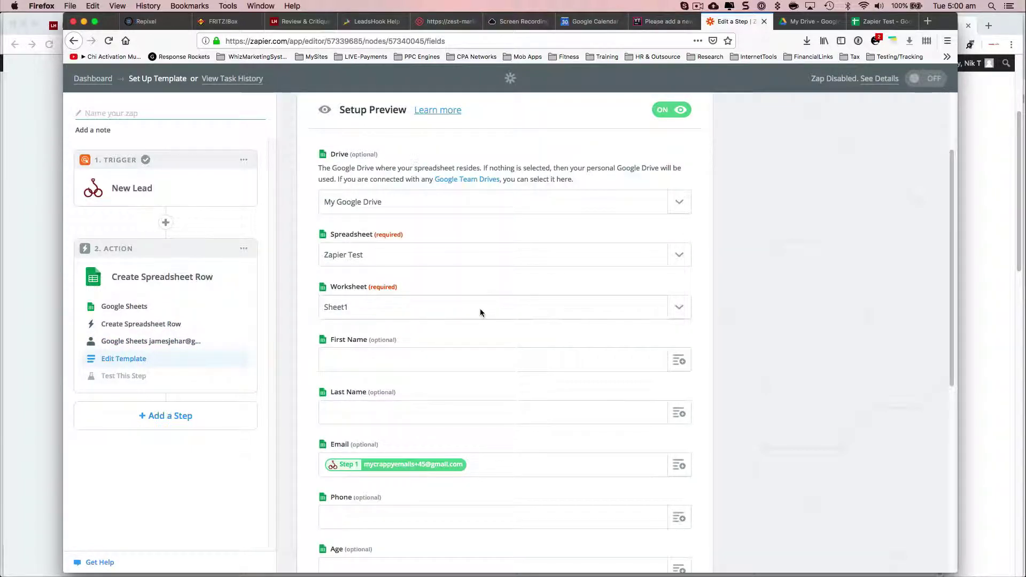
# Browse the New Lead fields offered for First Name, finding no first-name value
pyautogui.click(440, 360)
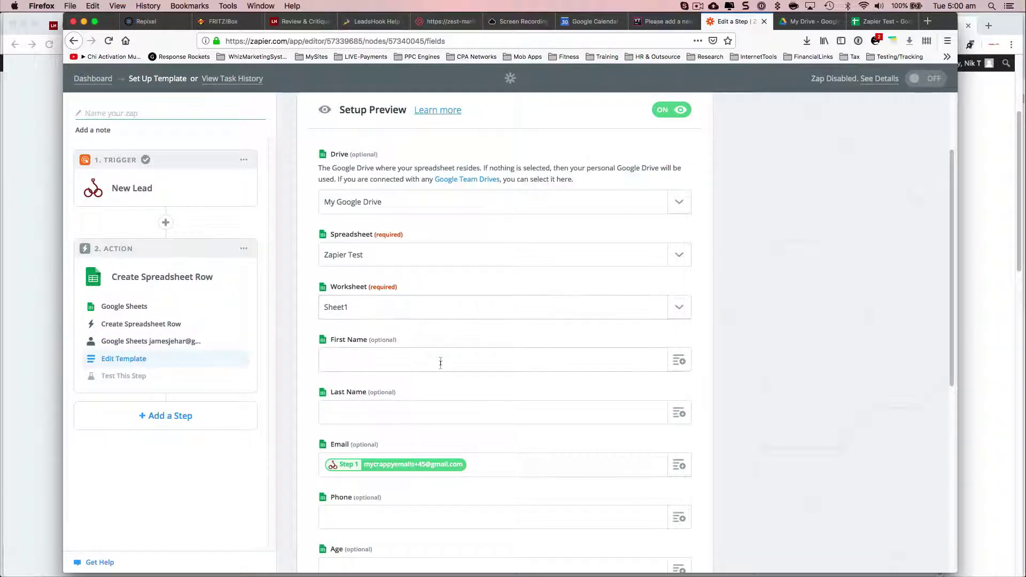
pyautogui.click(679, 361)
pyautogui.scroll(-10, 486, 432)
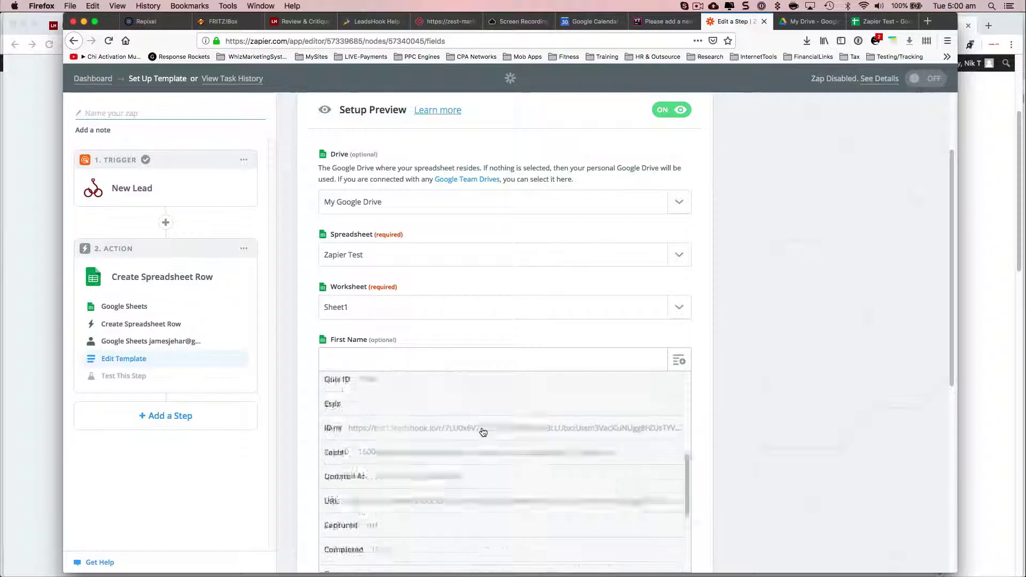
pyautogui.scroll(10, 483, 432)
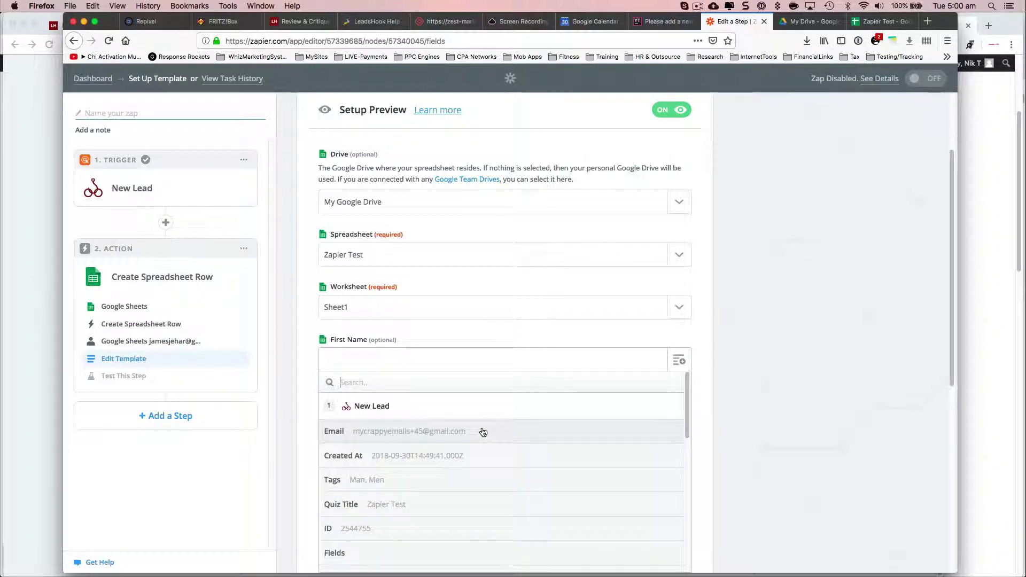
pyautogui.scroll(-4, 825, 331)
pyautogui.scroll(-5, 636, 325)
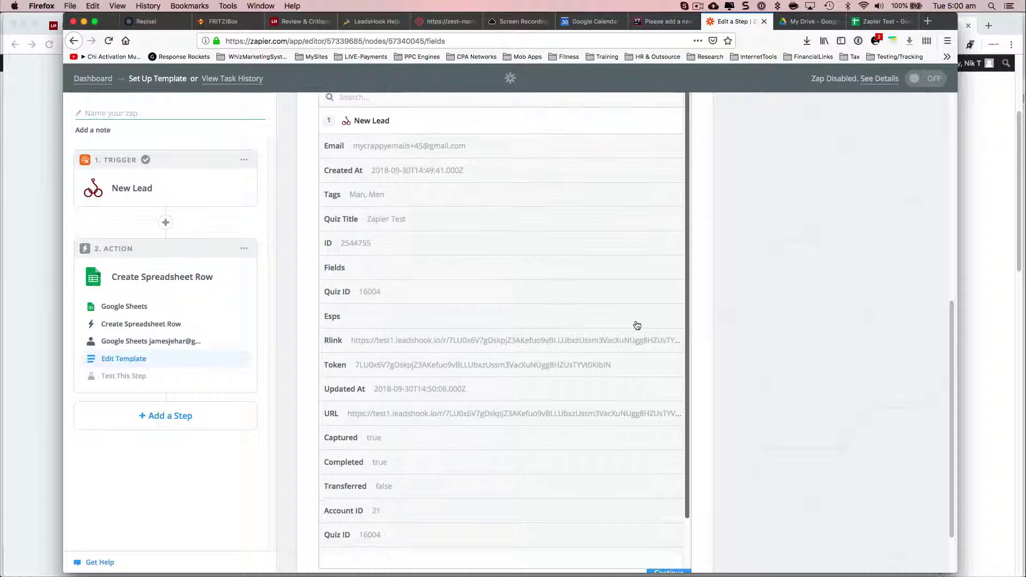
pyautogui.scroll(2, 562, 340)
pyautogui.scroll(-2, 562, 340)
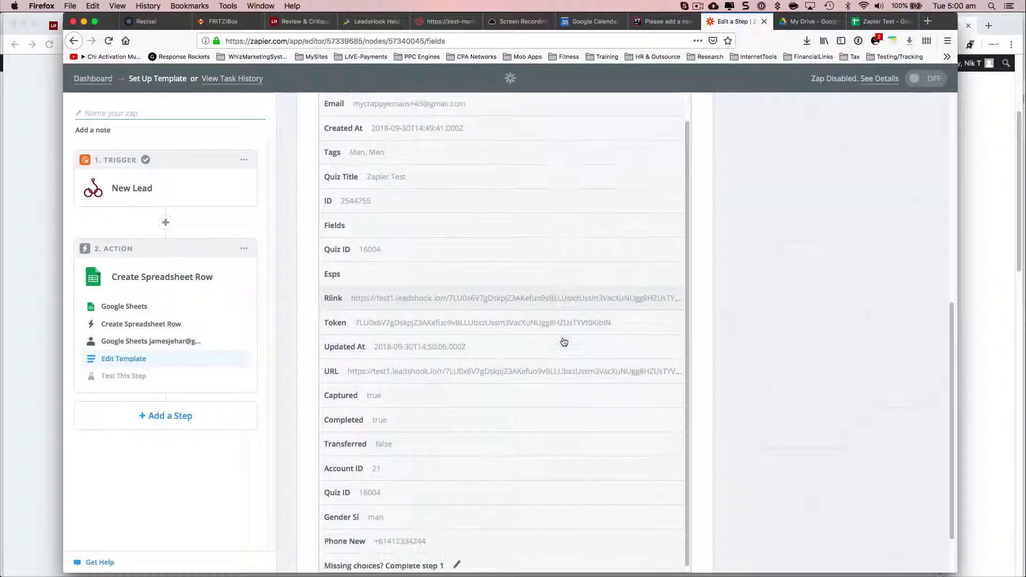
# Re-pull LeadsHook sample leads so Lead A gains a first_name value, then continue
pyautogui.click(418, 561)
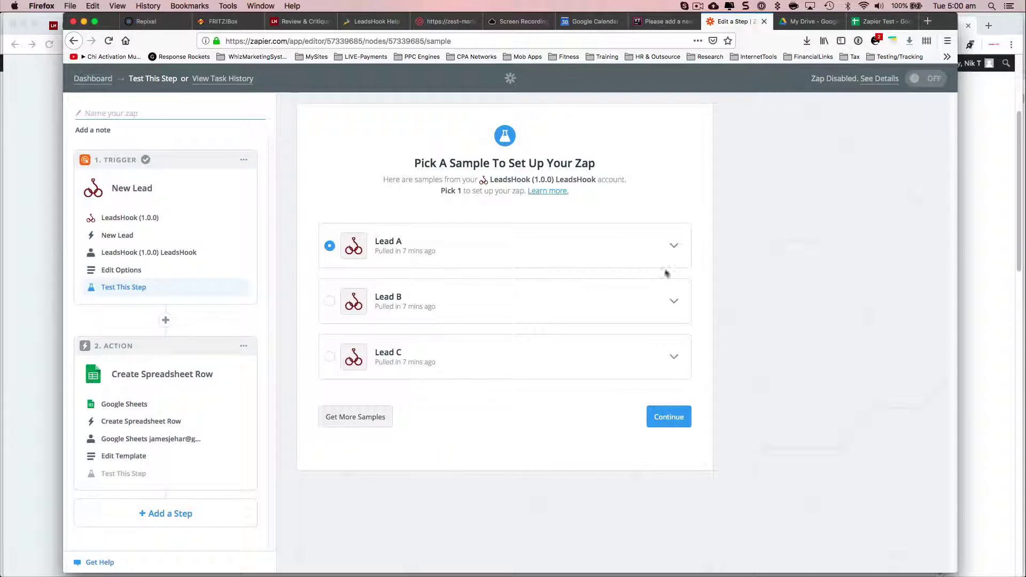
pyautogui.click(674, 246)
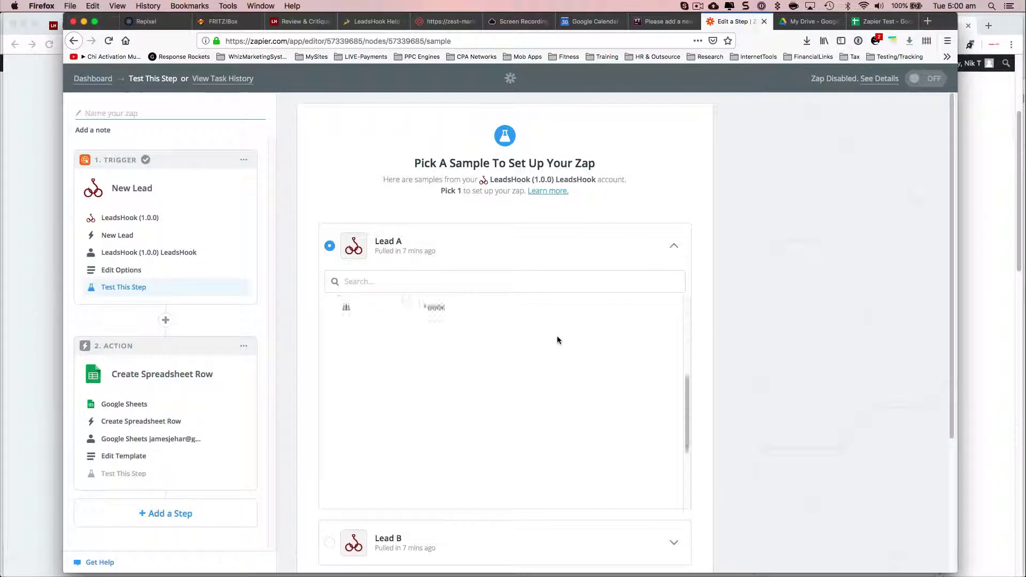
pyautogui.scroll(-4, 750, 347)
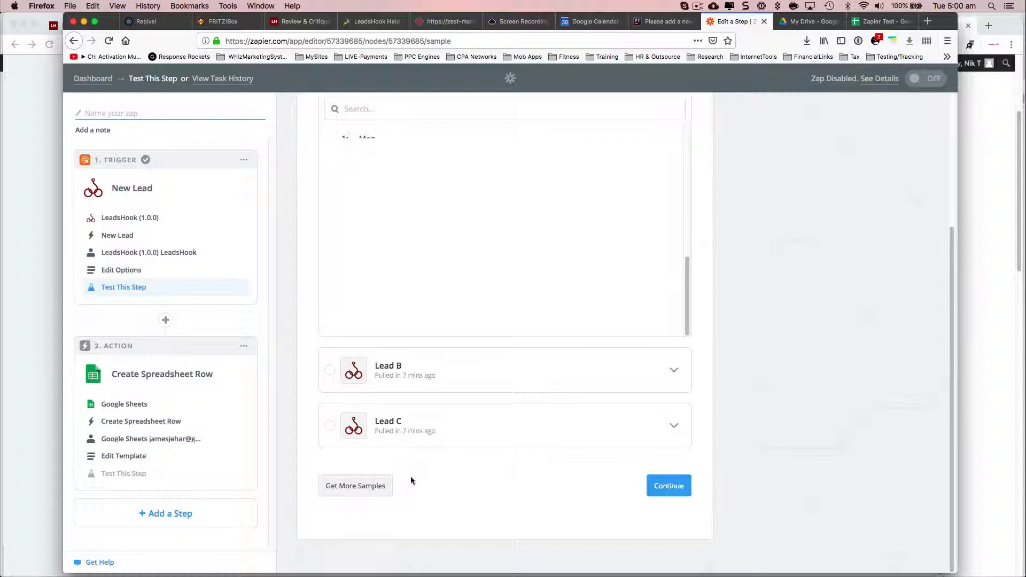
pyautogui.click(388, 486)
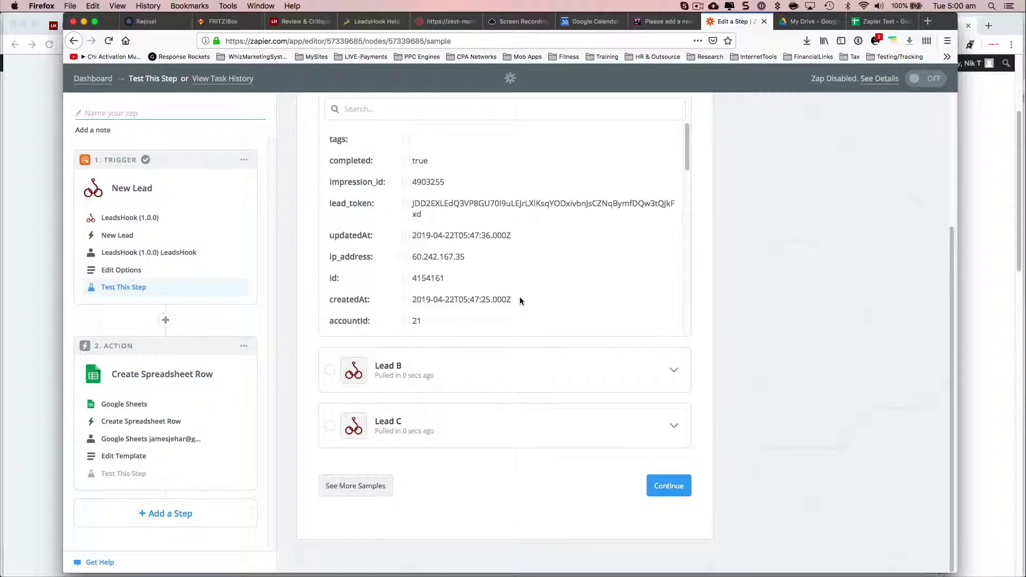
pyautogui.scroll(-3, 528, 351)
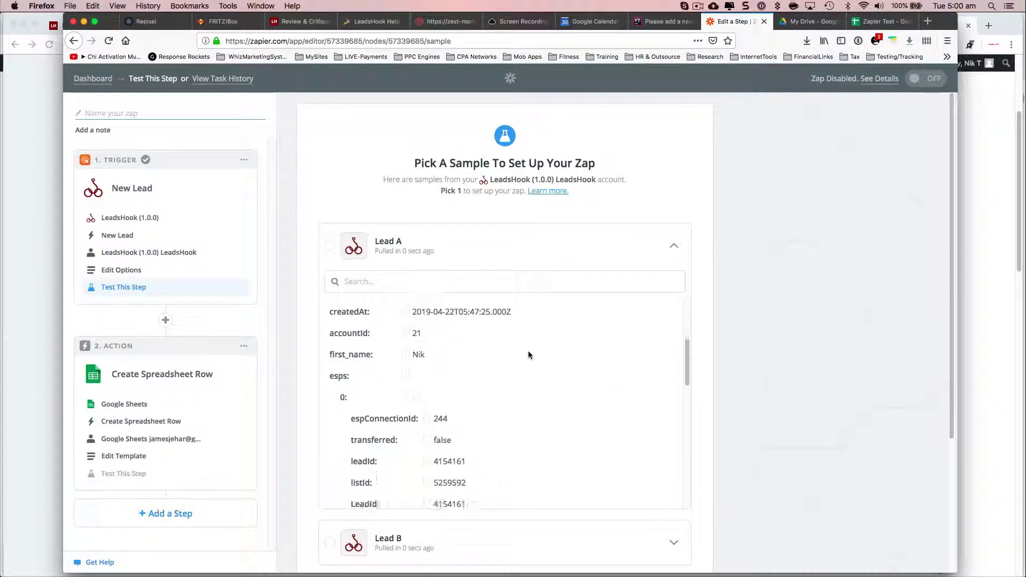
pyautogui.scroll(-6, 494, 363)
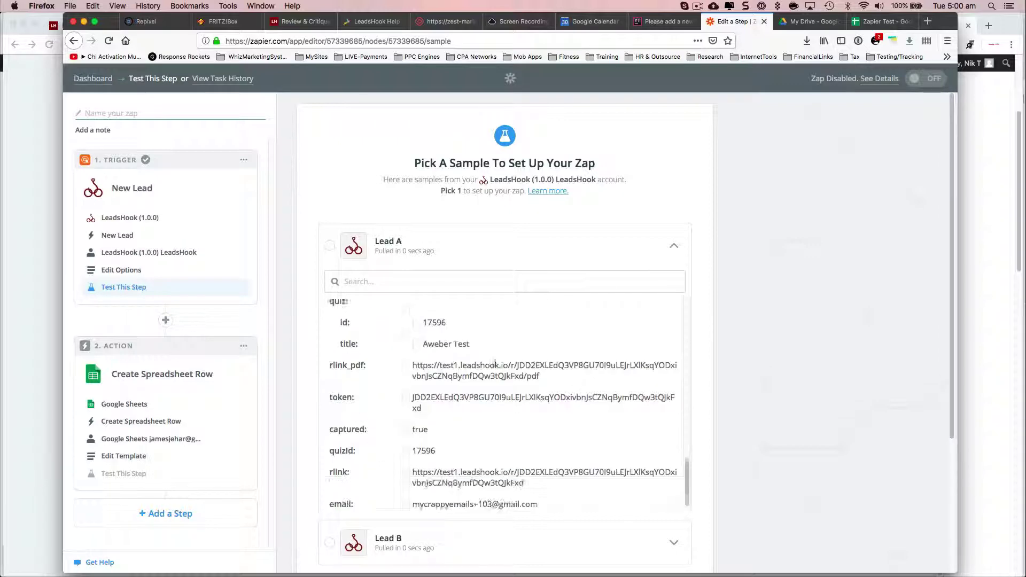
pyautogui.scroll(8, 614, 337)
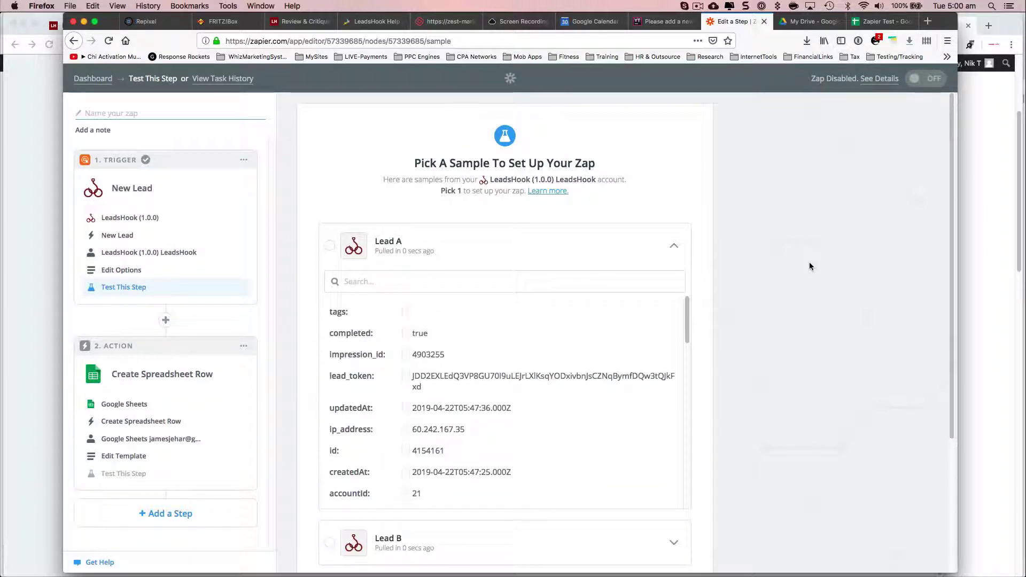
pyautogui.scroll(-5, 810, 266)
pyautogui.click(674, 488)
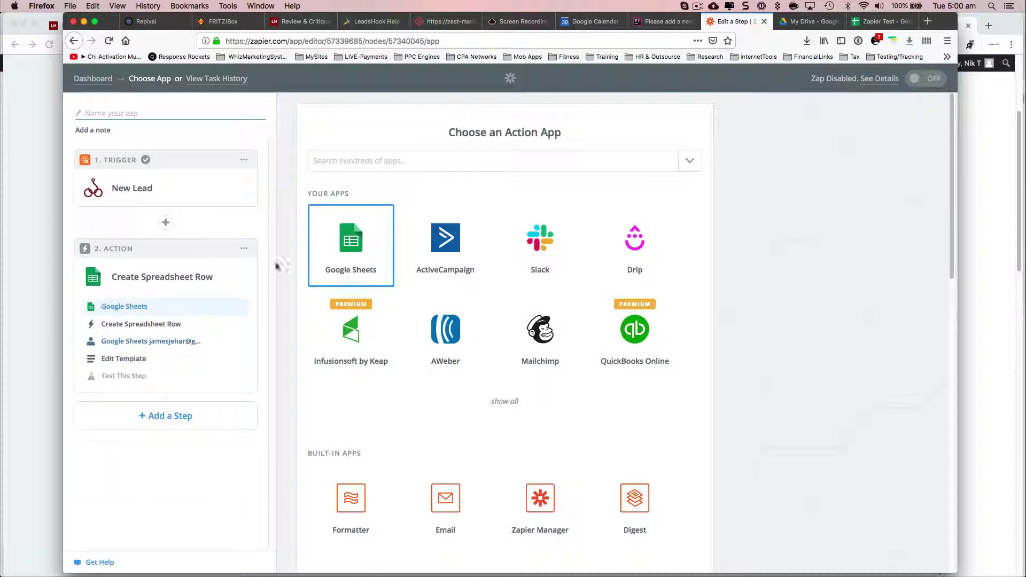
# Test the Google Sheets account connection successfully and continue to the row template
pyautogui.click(131, 344)
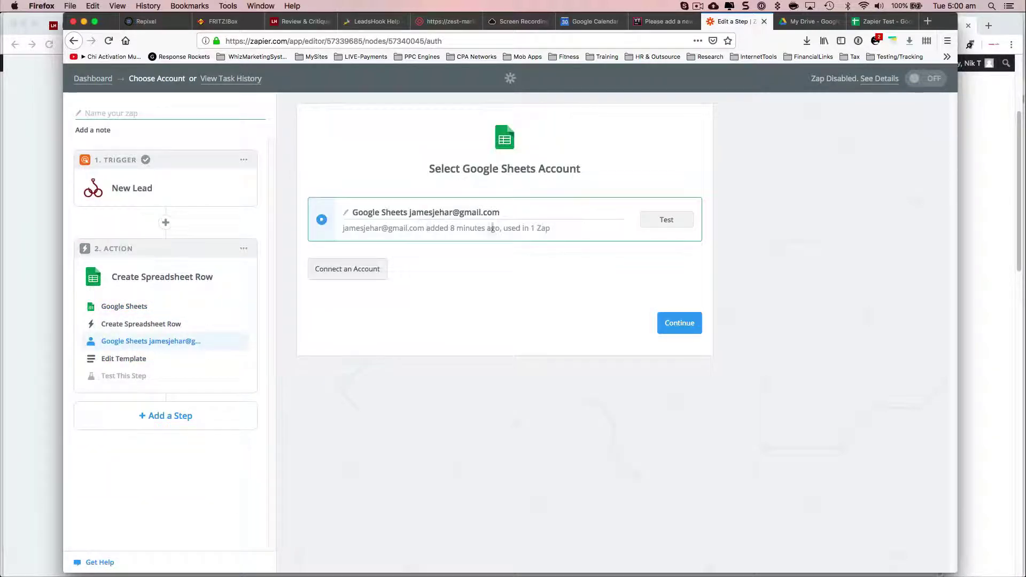
pyautogui.click(666, 219)
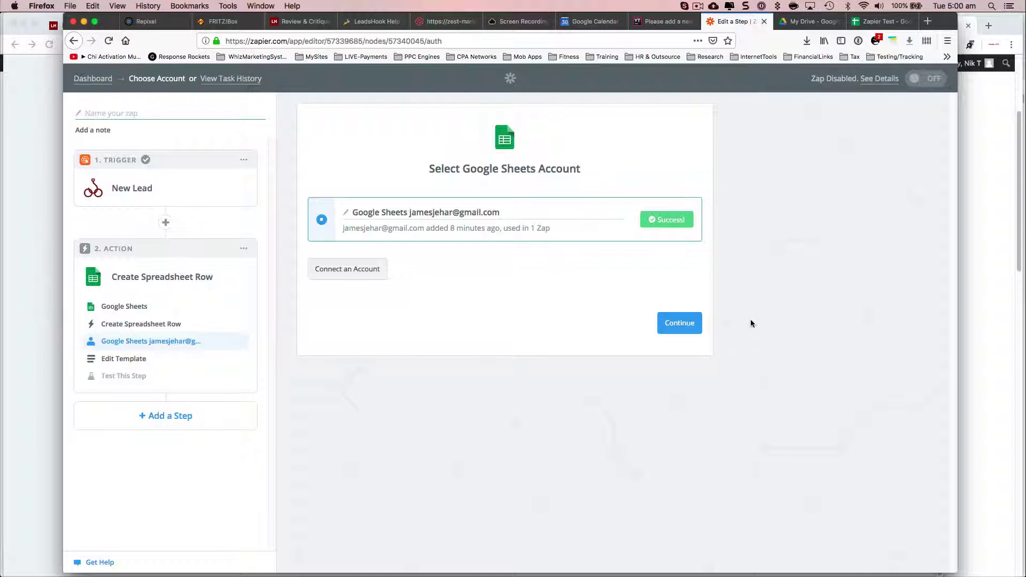
pyautogui.click(690, 323)
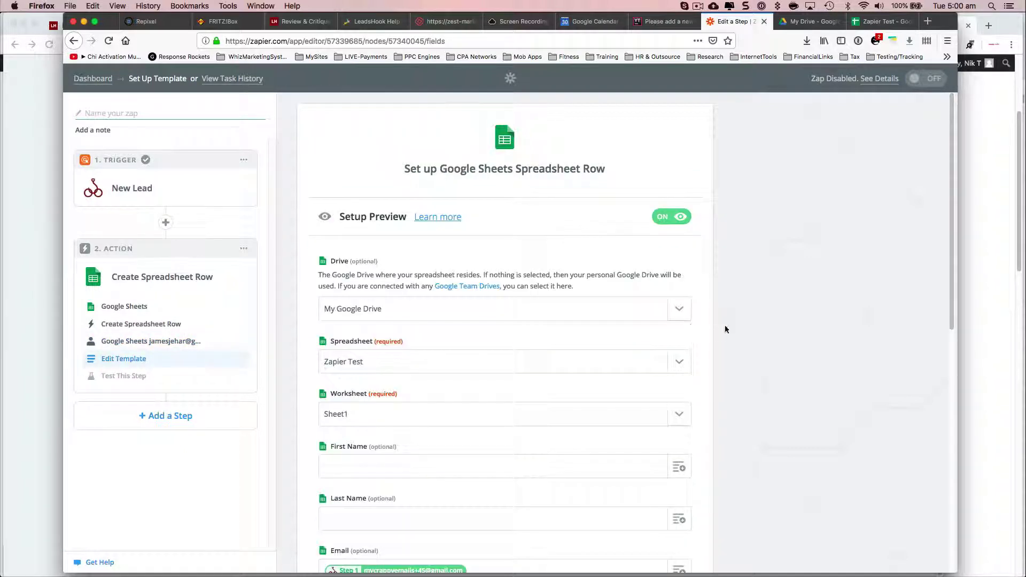
# Review the trigger data listed for First Name and close it without mapping
pyautogui.scroll(-4, 725, 327)
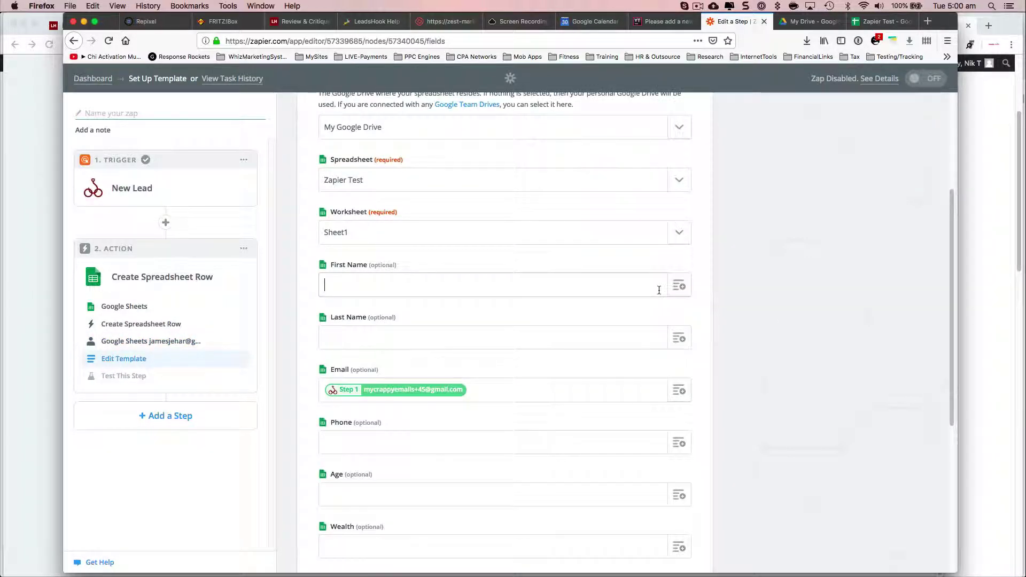
pyautogui.click(679, 287)
pyautogui.scroll(-3, 442, 381)
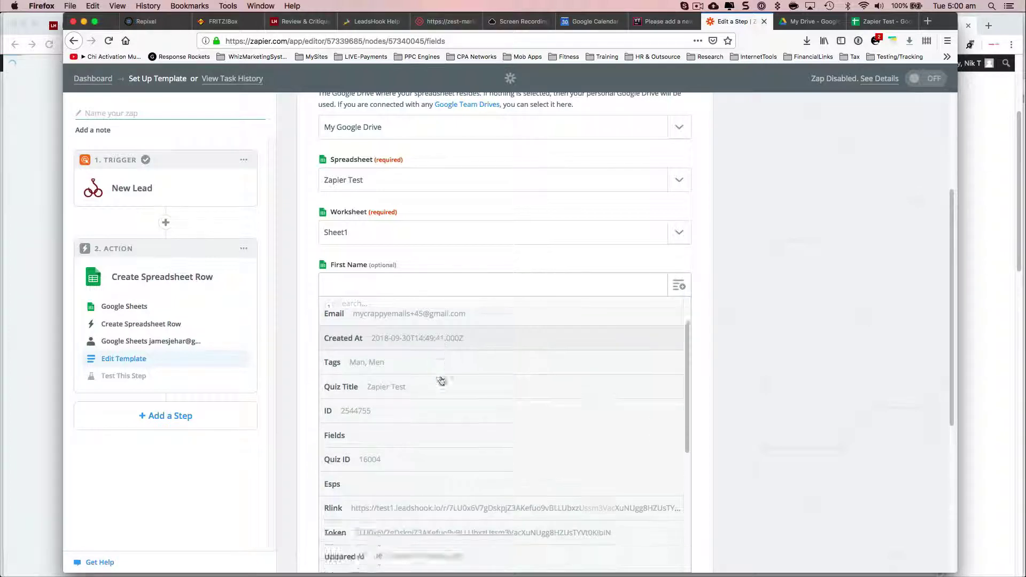
pyautogui.scroll(-5, 470, 378)
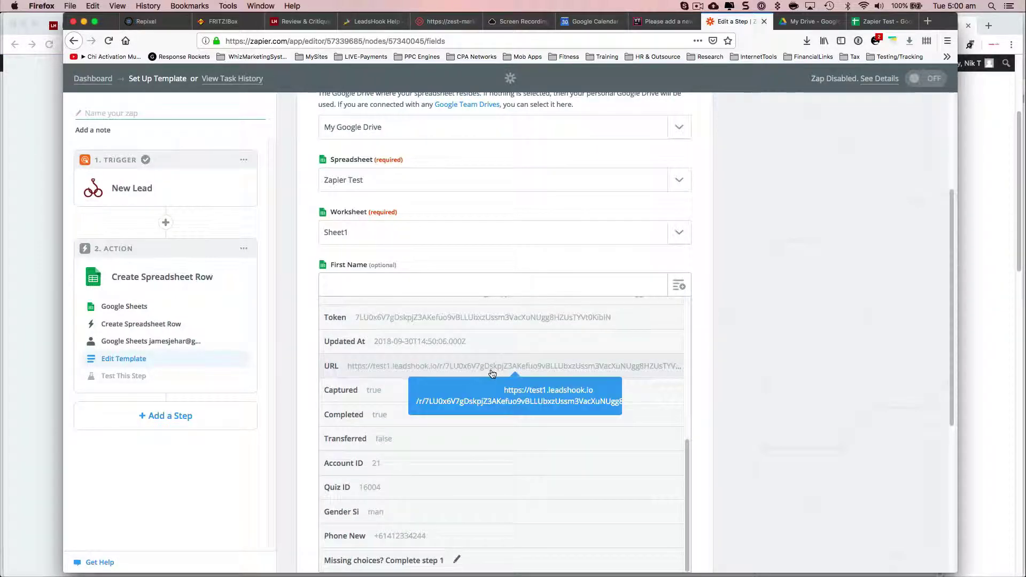
pyautogui.scroll(8, 492, 373)
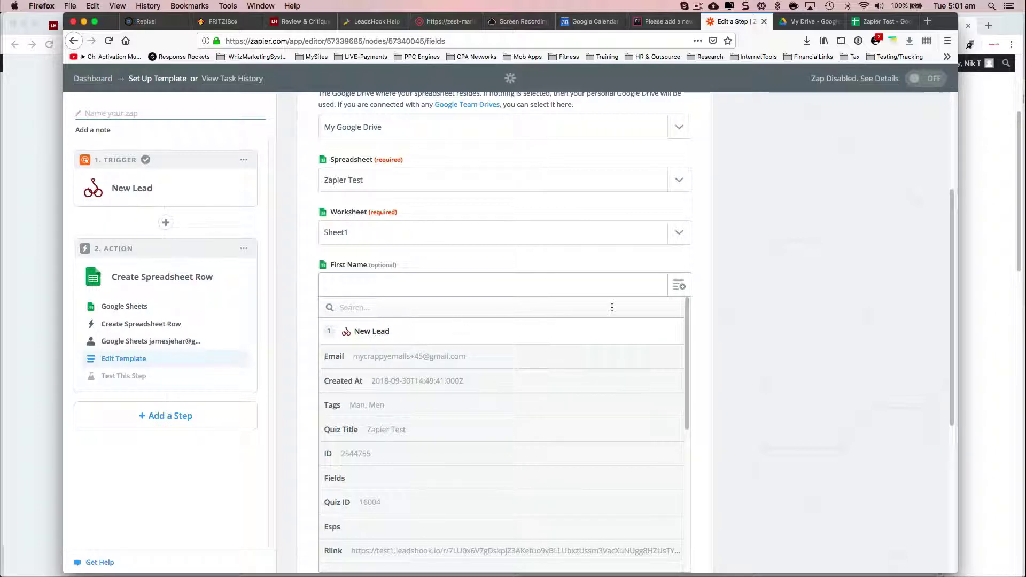
pyautogui.click(748, 293)
pyautogui.scroll(5, 422, 334)
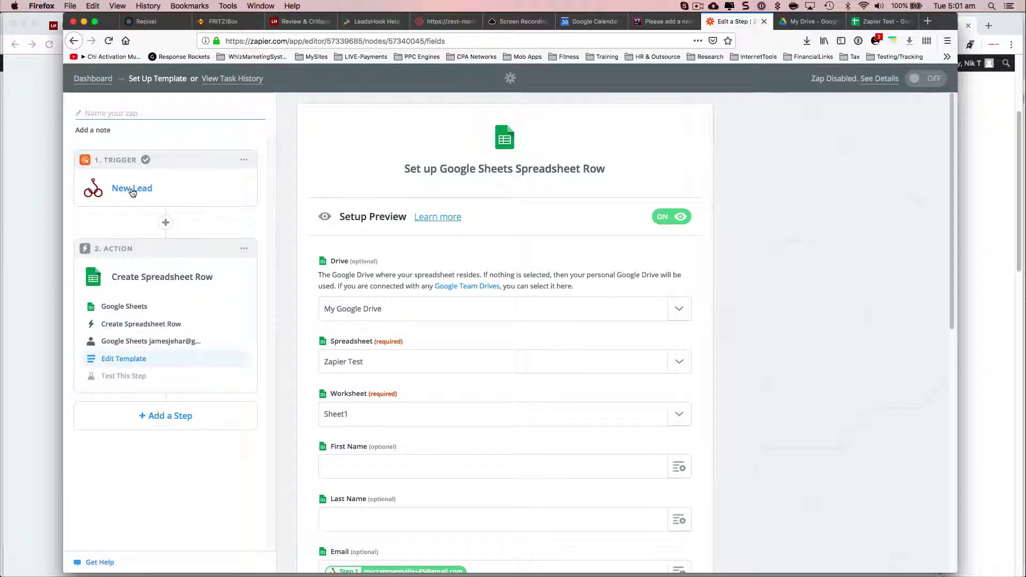
# Reopen the Create Spreadsheet Row template for Zapier Test, Sheet1 and review its empty fields
pyautogui.click(697, 6)
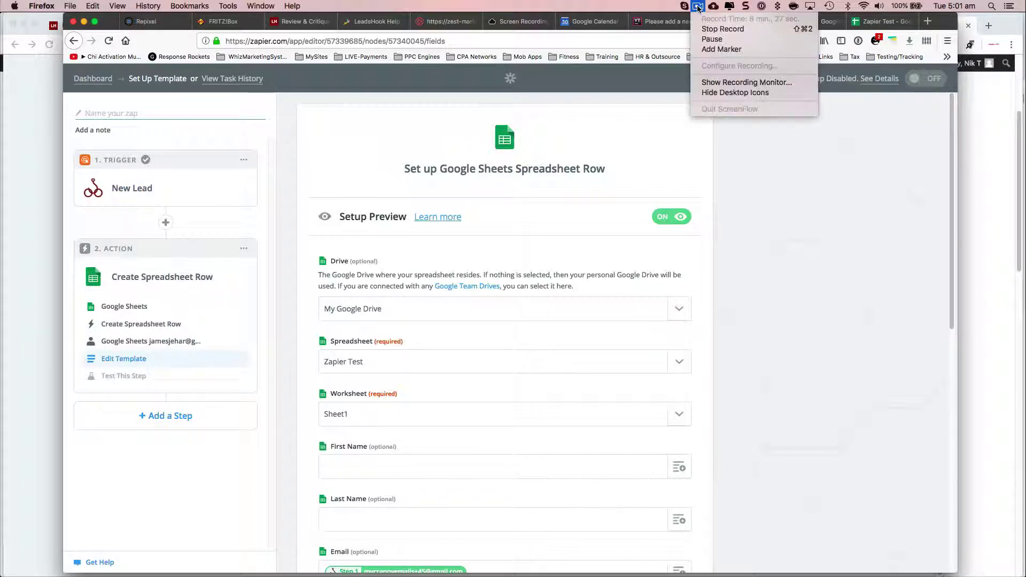
pyautogui.click(708, 39)
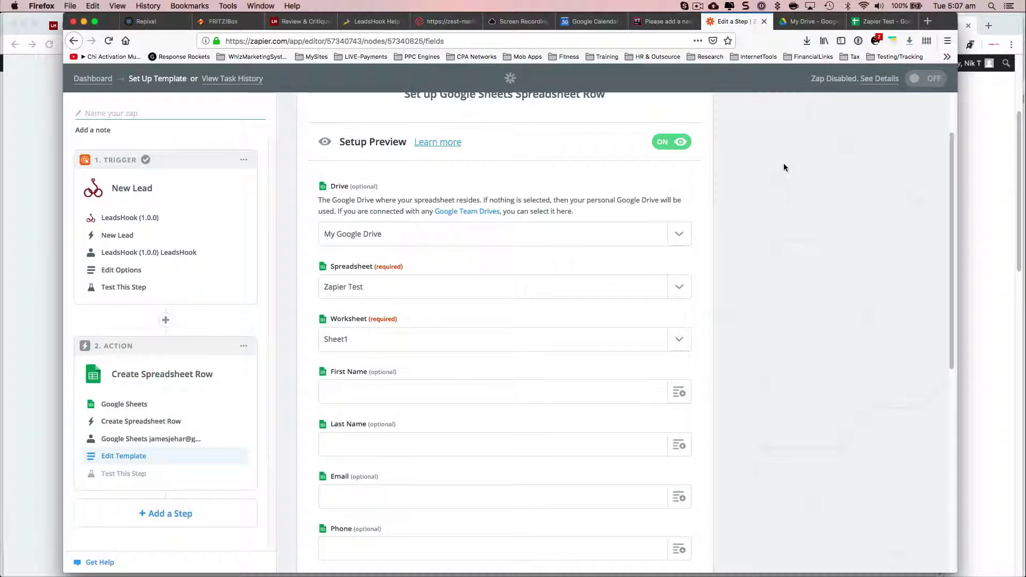
pyautogui.scroll(3, 347, 287)
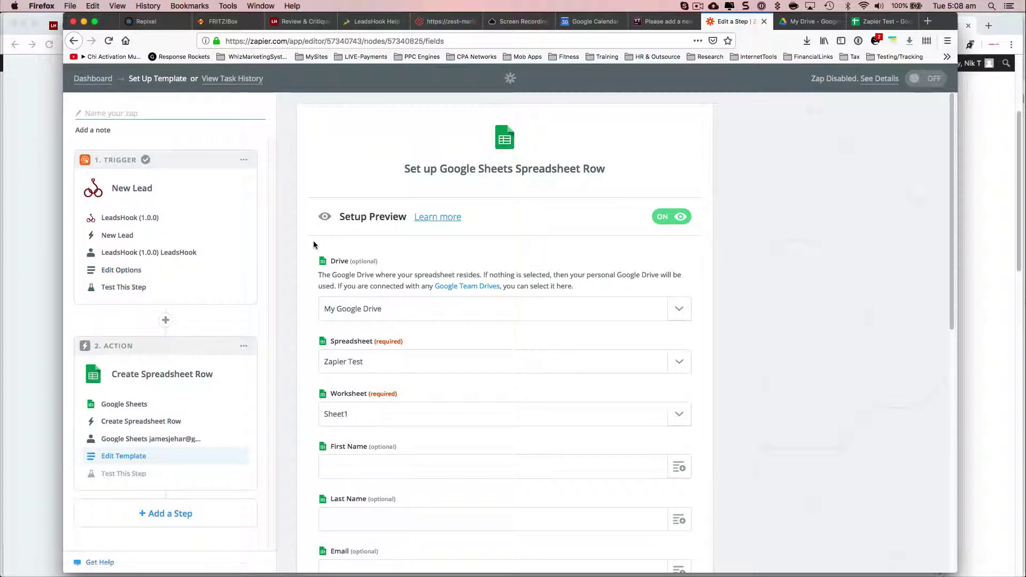
pyautogui.scroll(-5, 313, 241)
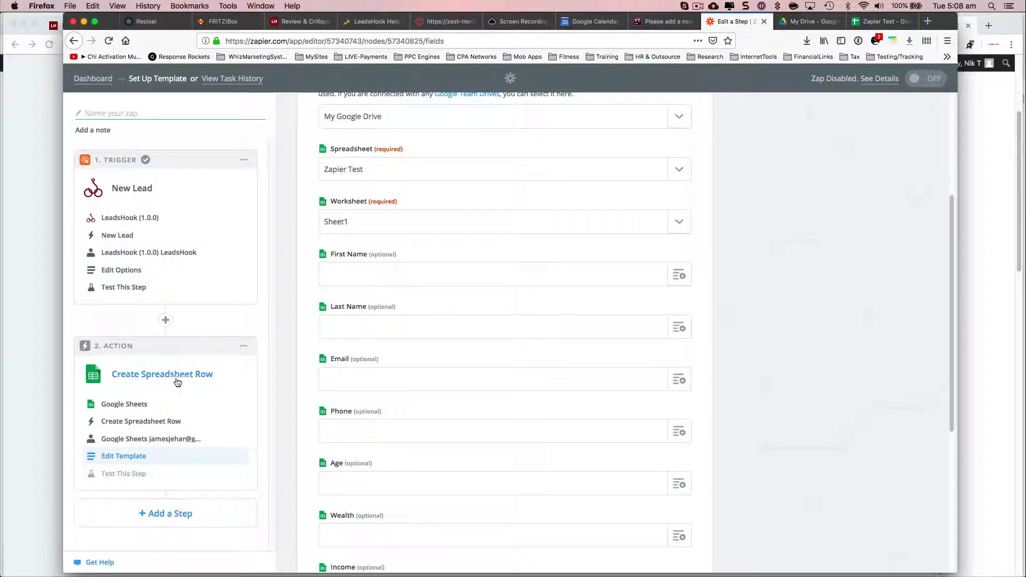
# Map Step 1 First Name and Email into the row's columns, then open the trigger's sample leads
pyautogui.click(435, 278)
pyautogui.click(679, 276)
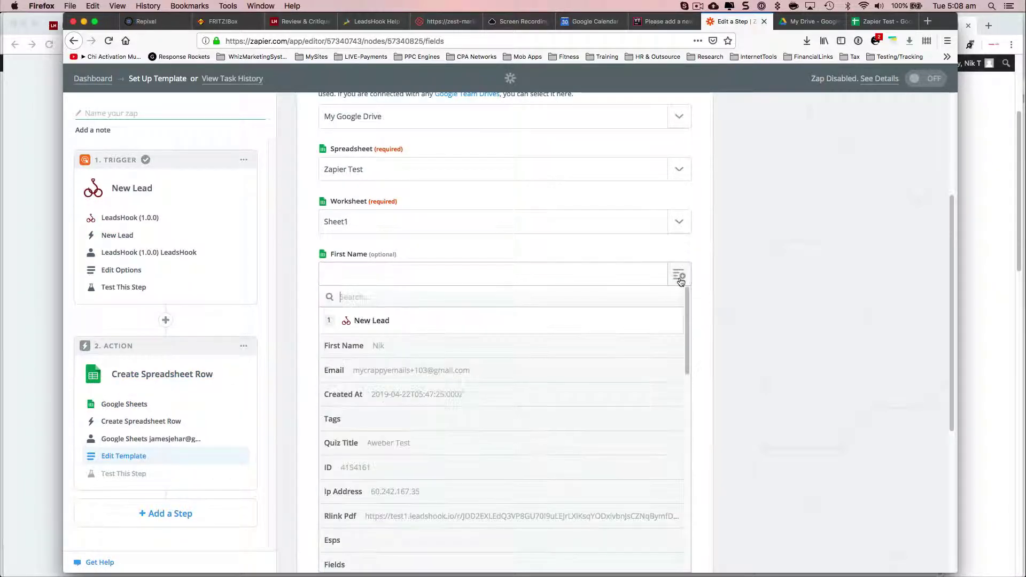
pyautogui.click(348, 348)
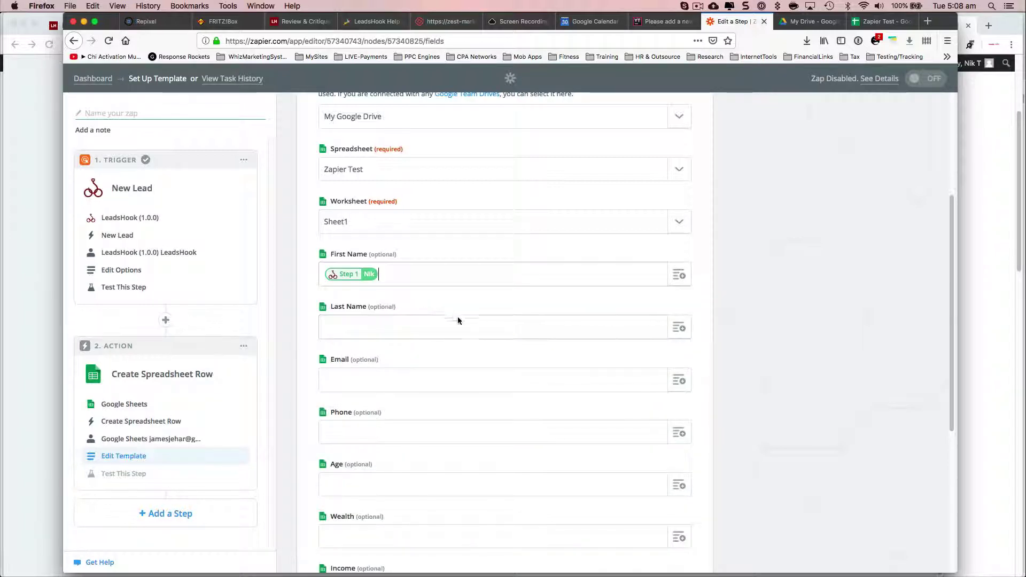
pyautogui.click(678, 328)
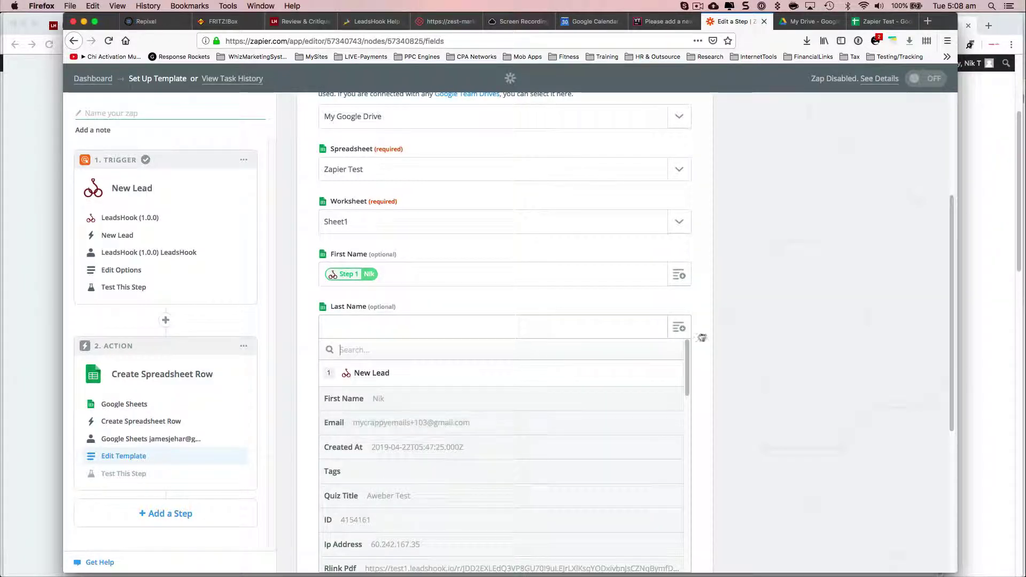
pyautogui.click(701, 338)
pyautogui.click(679, 381)
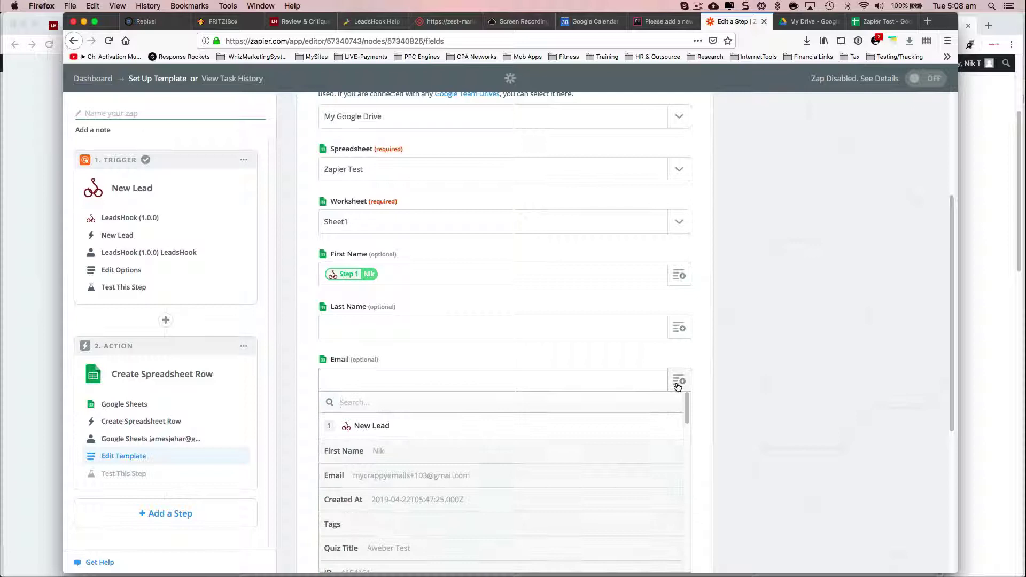
pyautogui.click(403, 476)
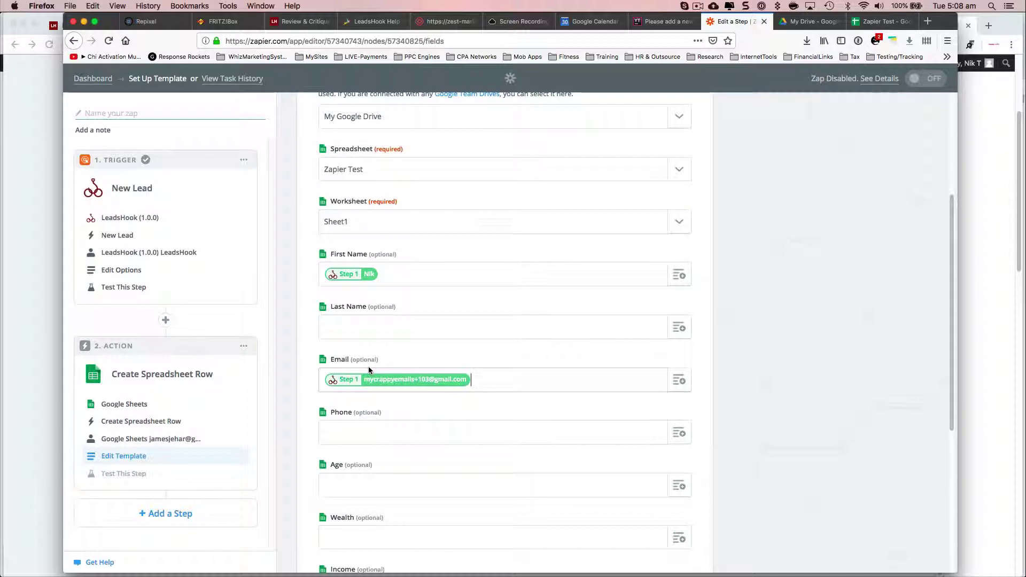
pyautogui.click(122, 288)
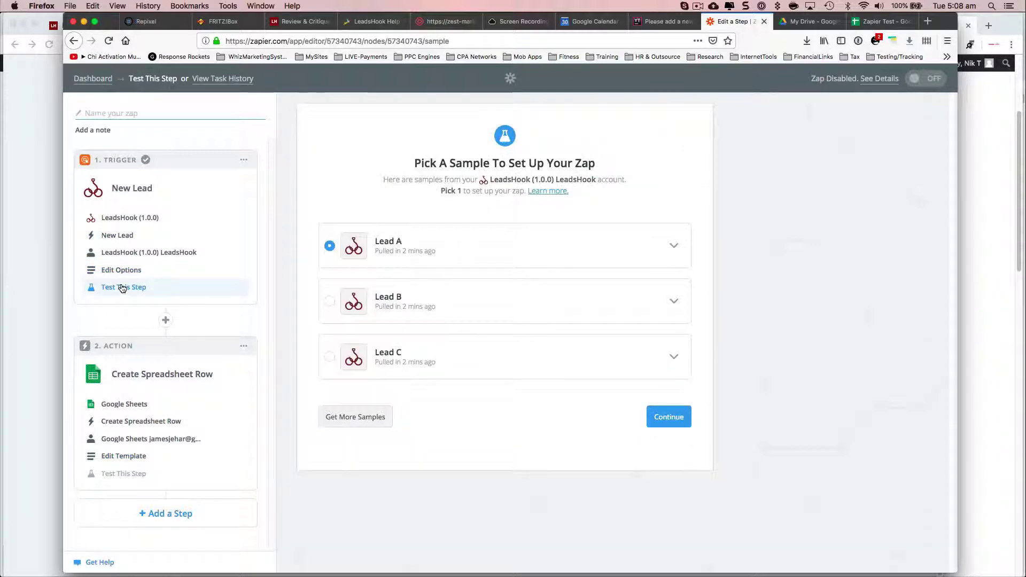
# Inspect Lead A's sample fields, then return to the Google Sheets row template
pyautogui.click(674, 246)
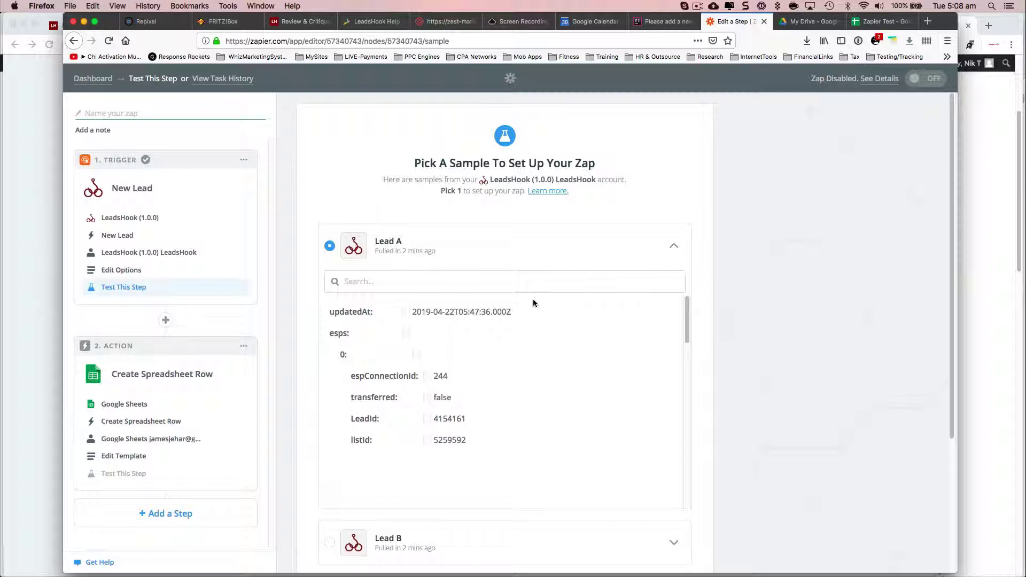
pyautogui.scroll(-1, 468, 358)
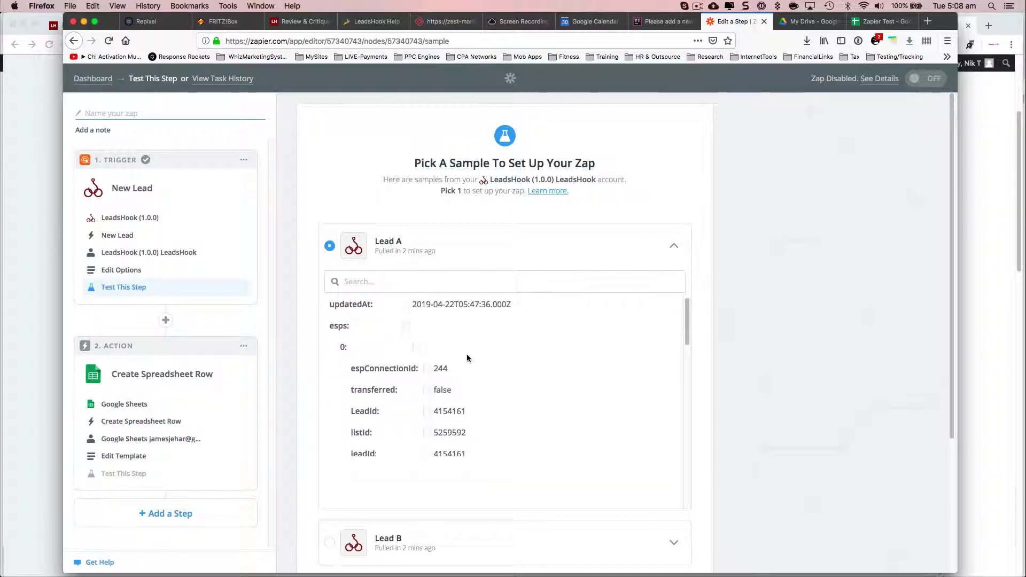
pyautogui.scroll(-10, 468, 358)
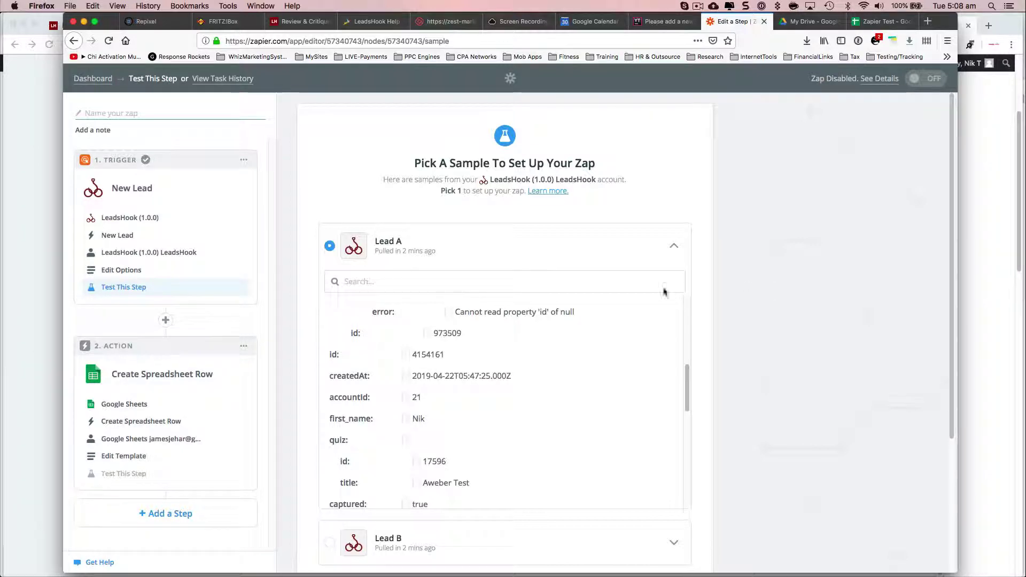
pyautogui.click(124, 456)
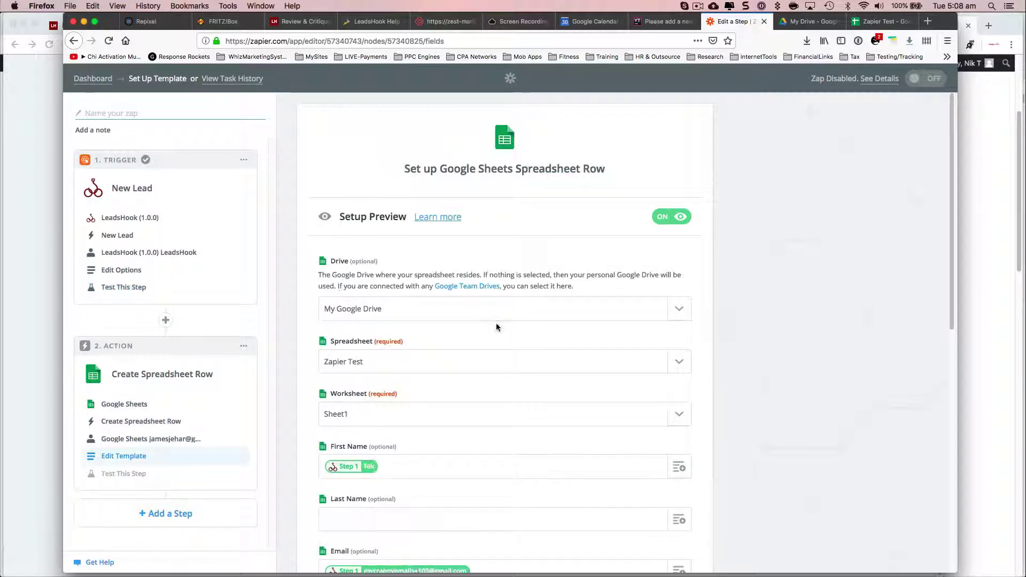
# Finish the Sheet1 row setup and reach the Test Google Sheets preview with first name and email
pyautogui.scroll(-4, 591, 324)
pyautogui.scroll(-6, 591, 323)
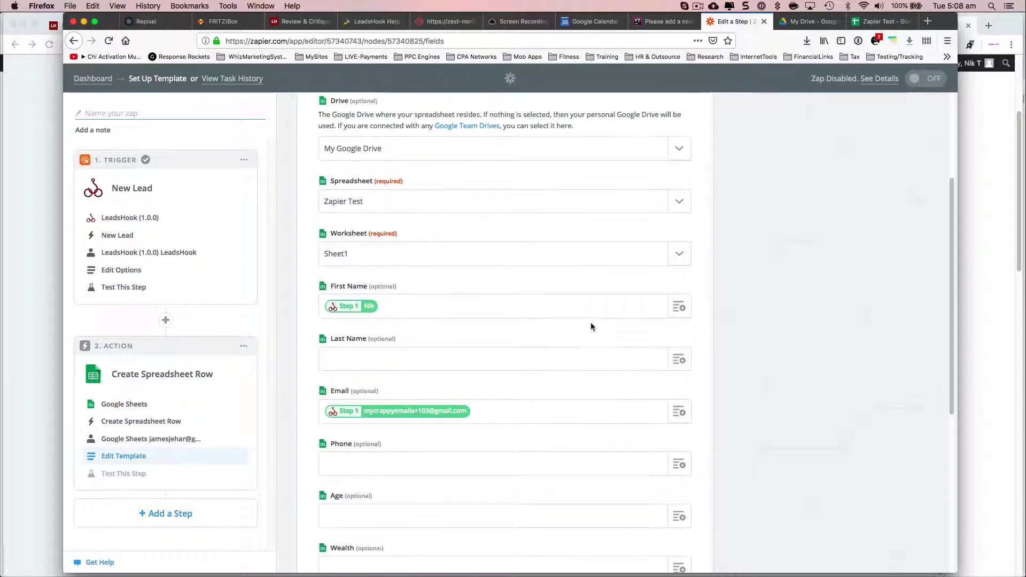
pyautogui.click(588, 316)
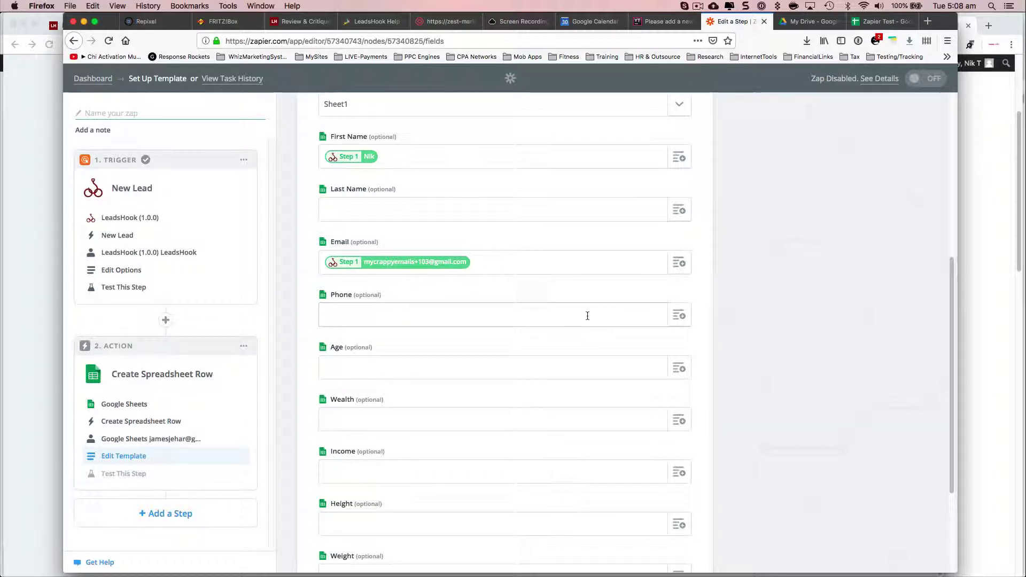
pyautogui.scroll(-3, 587, 316)
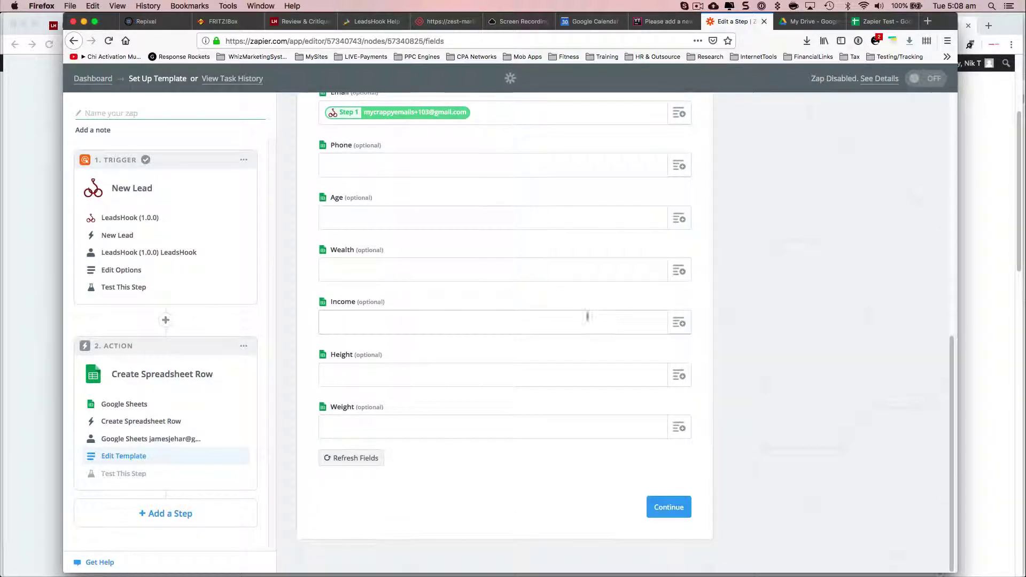
pyautogui.click(664, 508)
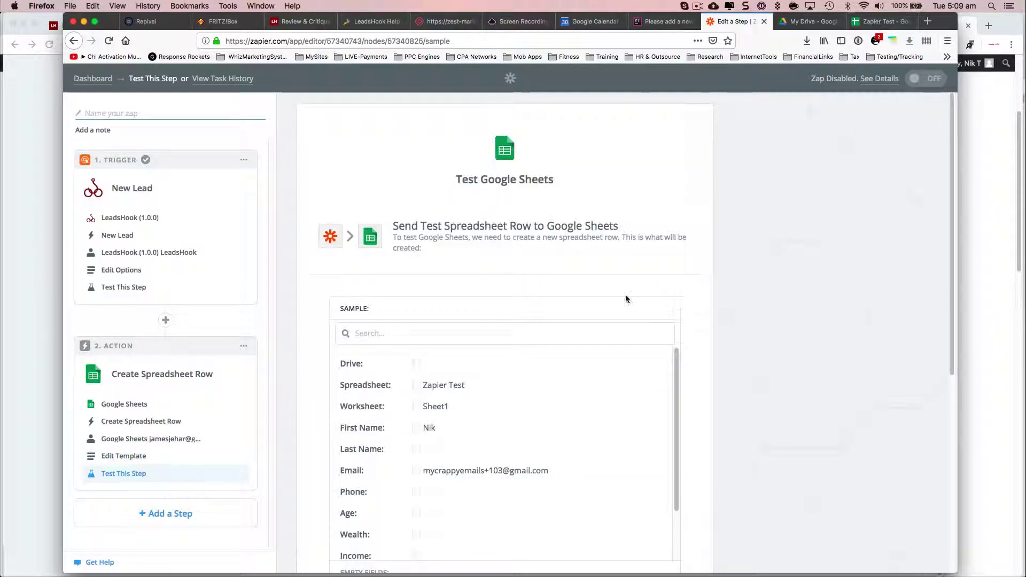
pyautogui.scroll(-6, 561, 324)
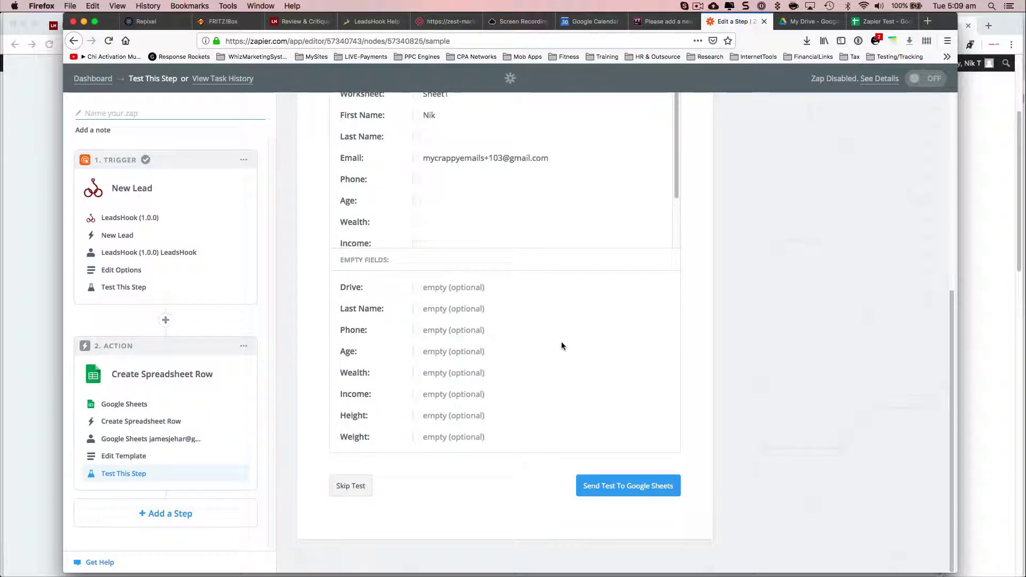
pyautogui.click(893, 23)
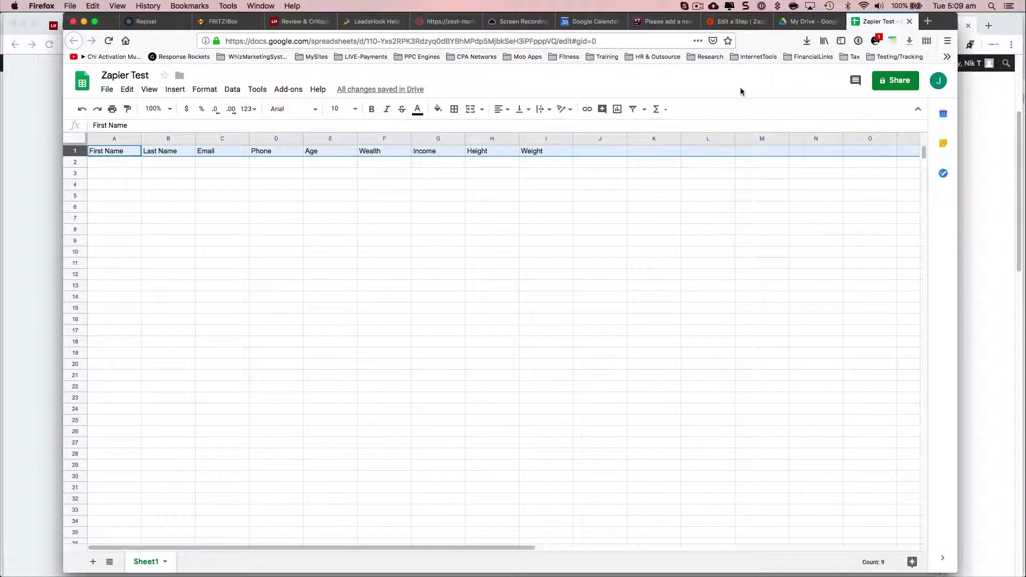
pyautogui.click(730, 23)
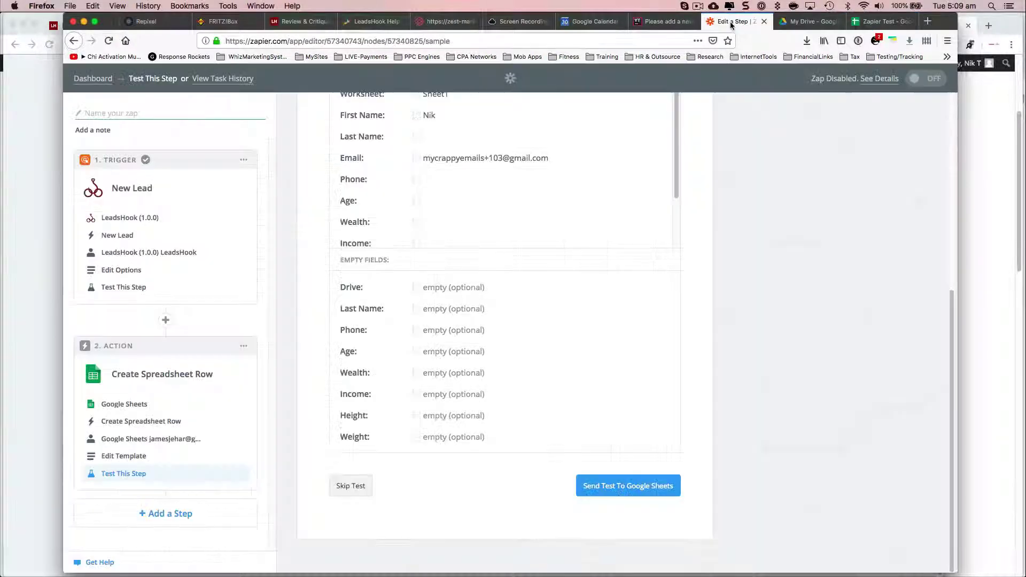
# Send the test row to Google Sheets and check row 2 of the Zapier Test sheet
pyautogui.click(651, 490)
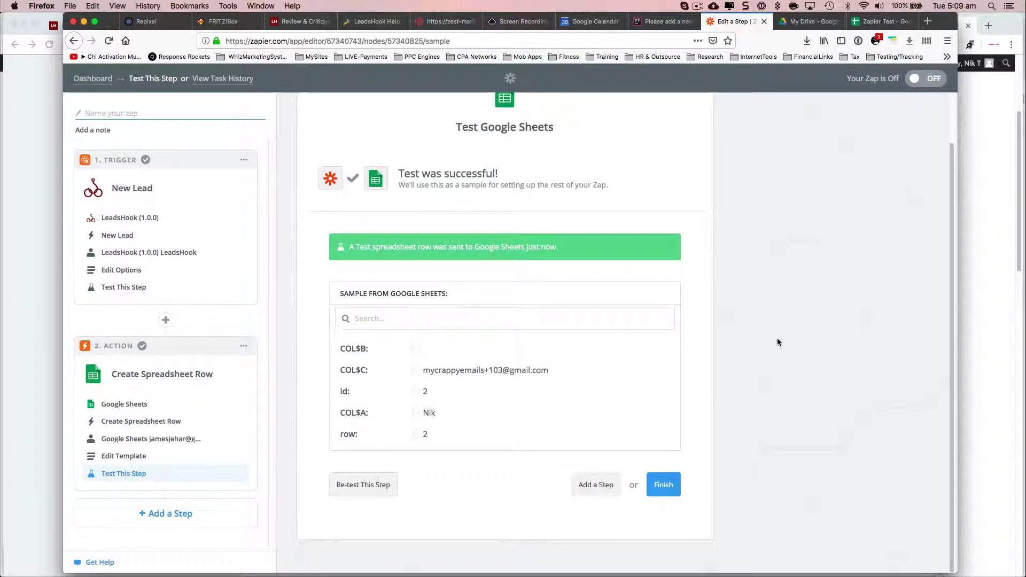
pyautogui.click(881, 21)
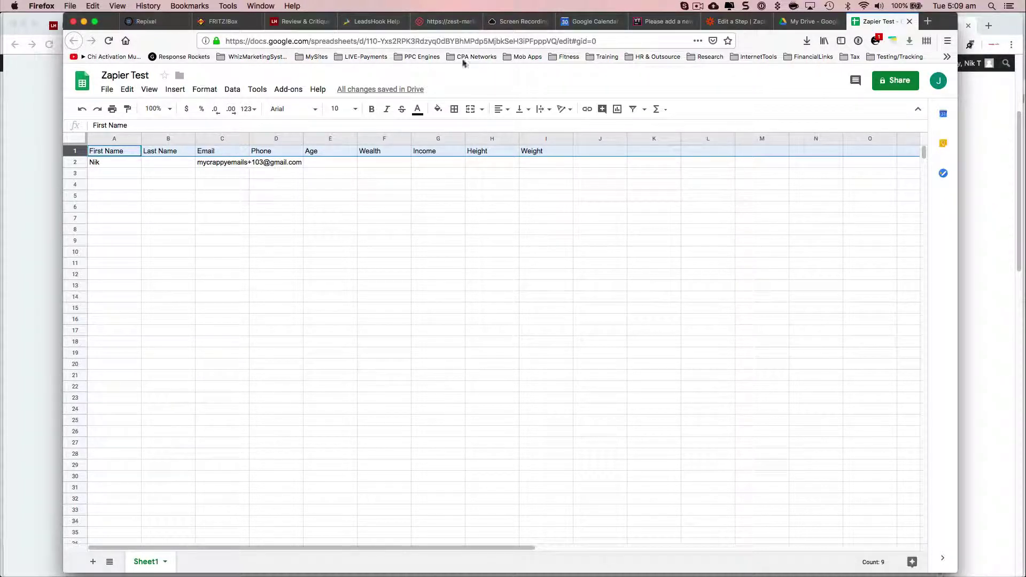
# Return to the Edit a Step | Zapier tab showing the successful row 2 test result
pyautogui.click(747, 23)
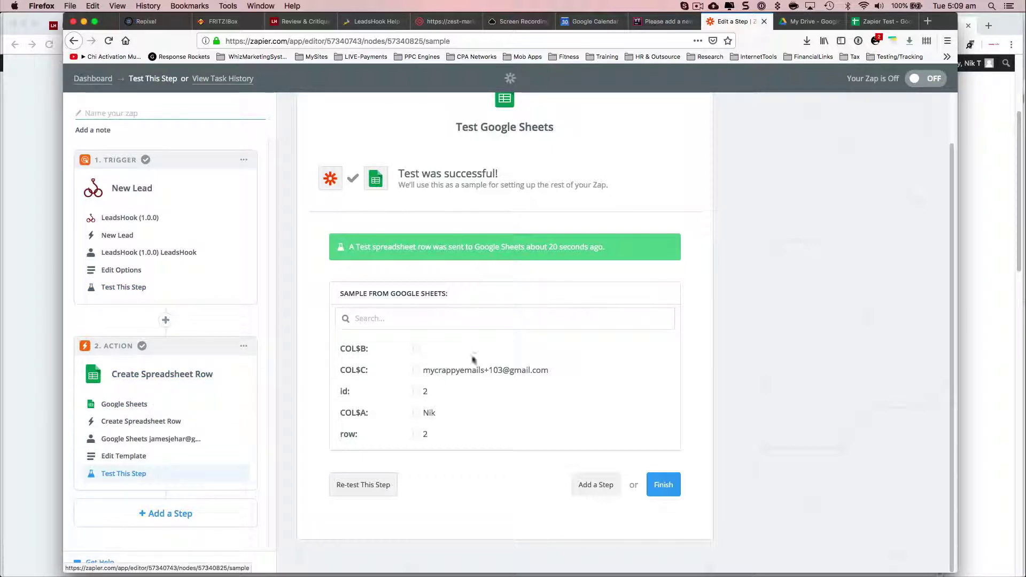
pyautogui.scroll(1, 478, 357)
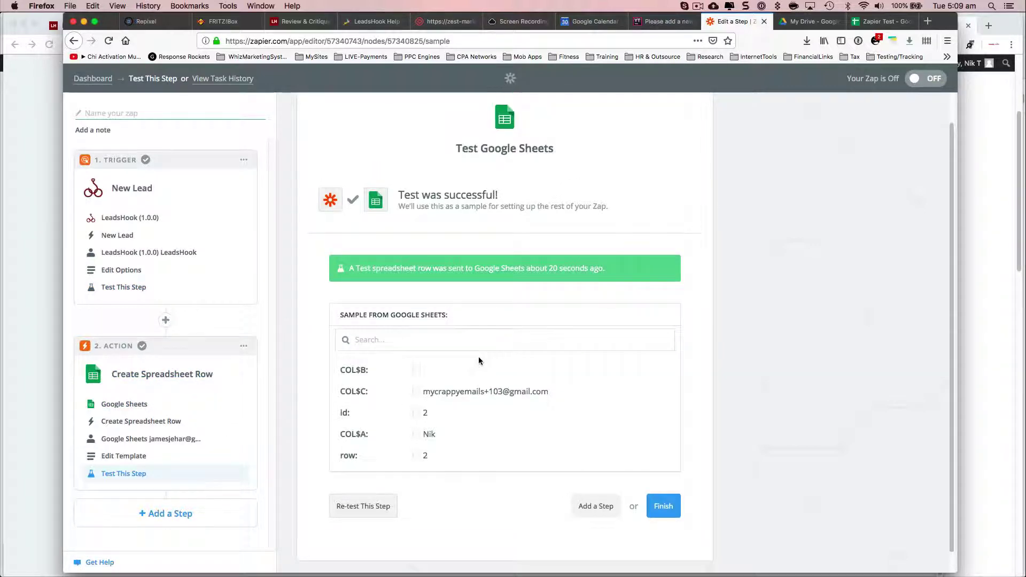